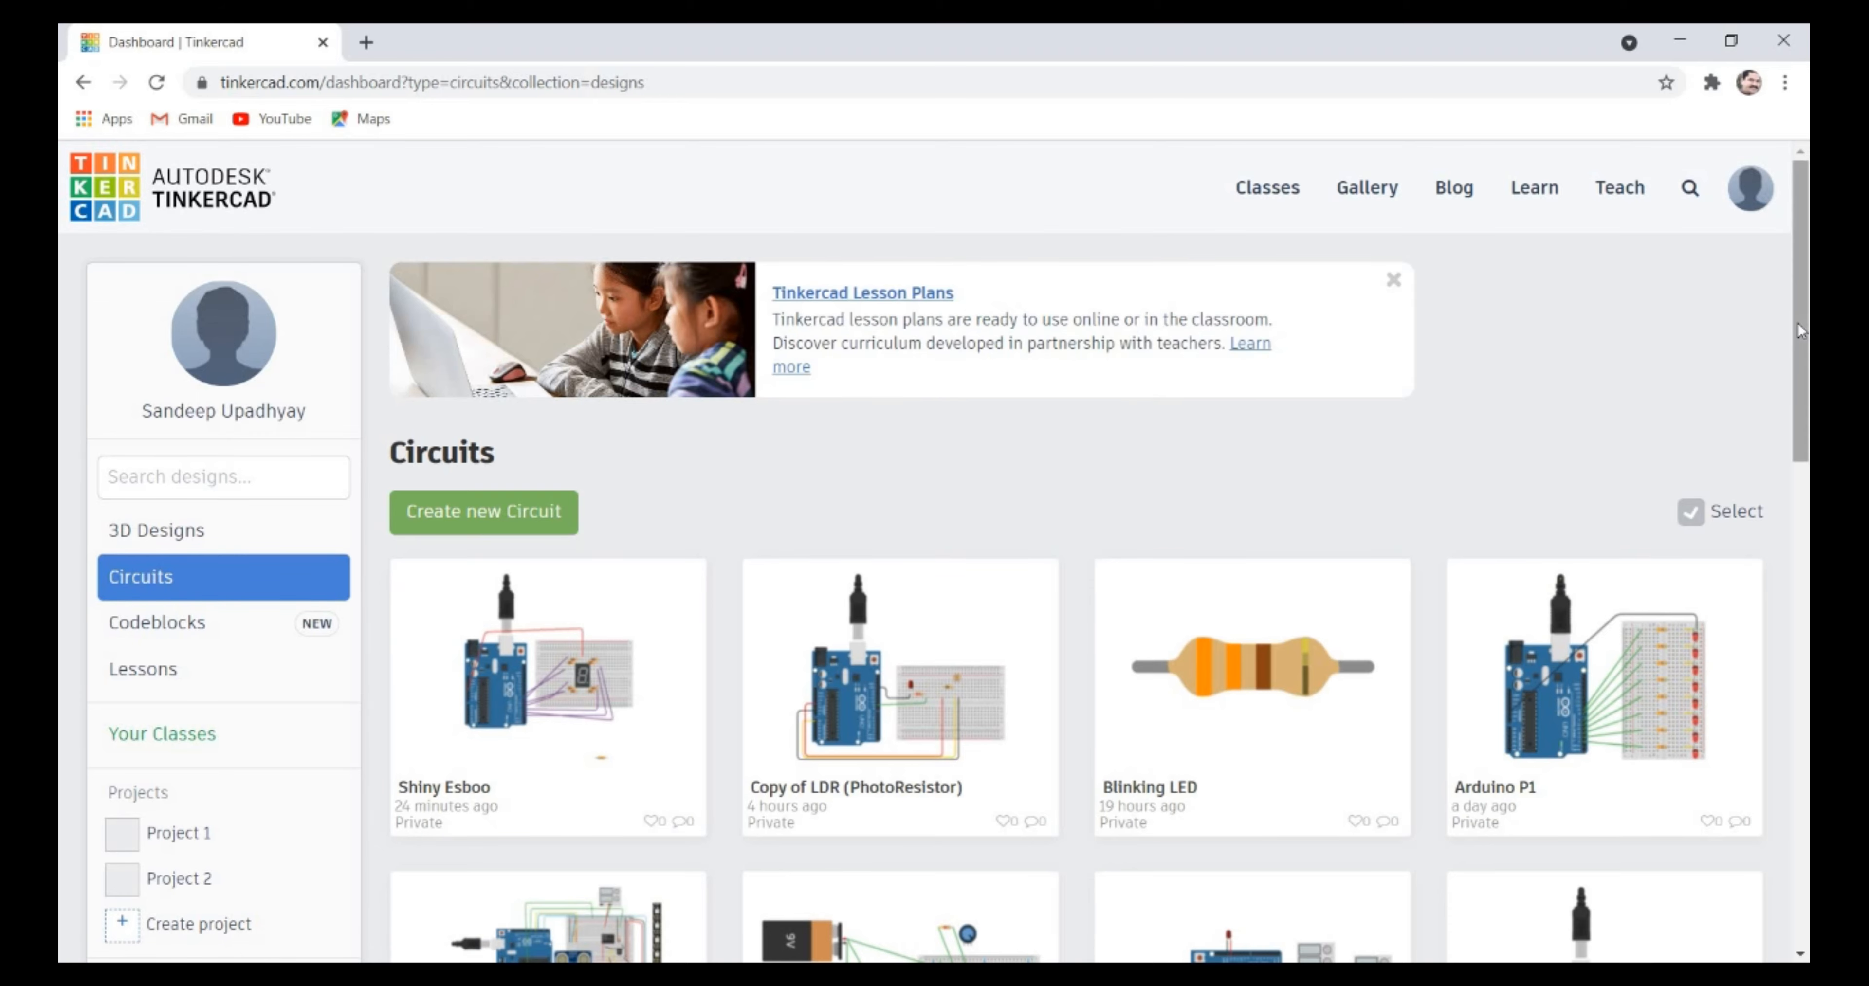
- Create a new circuit and dismiss the tip about pre-made starter circuits
mouse_move(1799, 327)
mouse_down()
mouse_move(1799, 609)
mouse_move(1806, 329)
mouse_up()
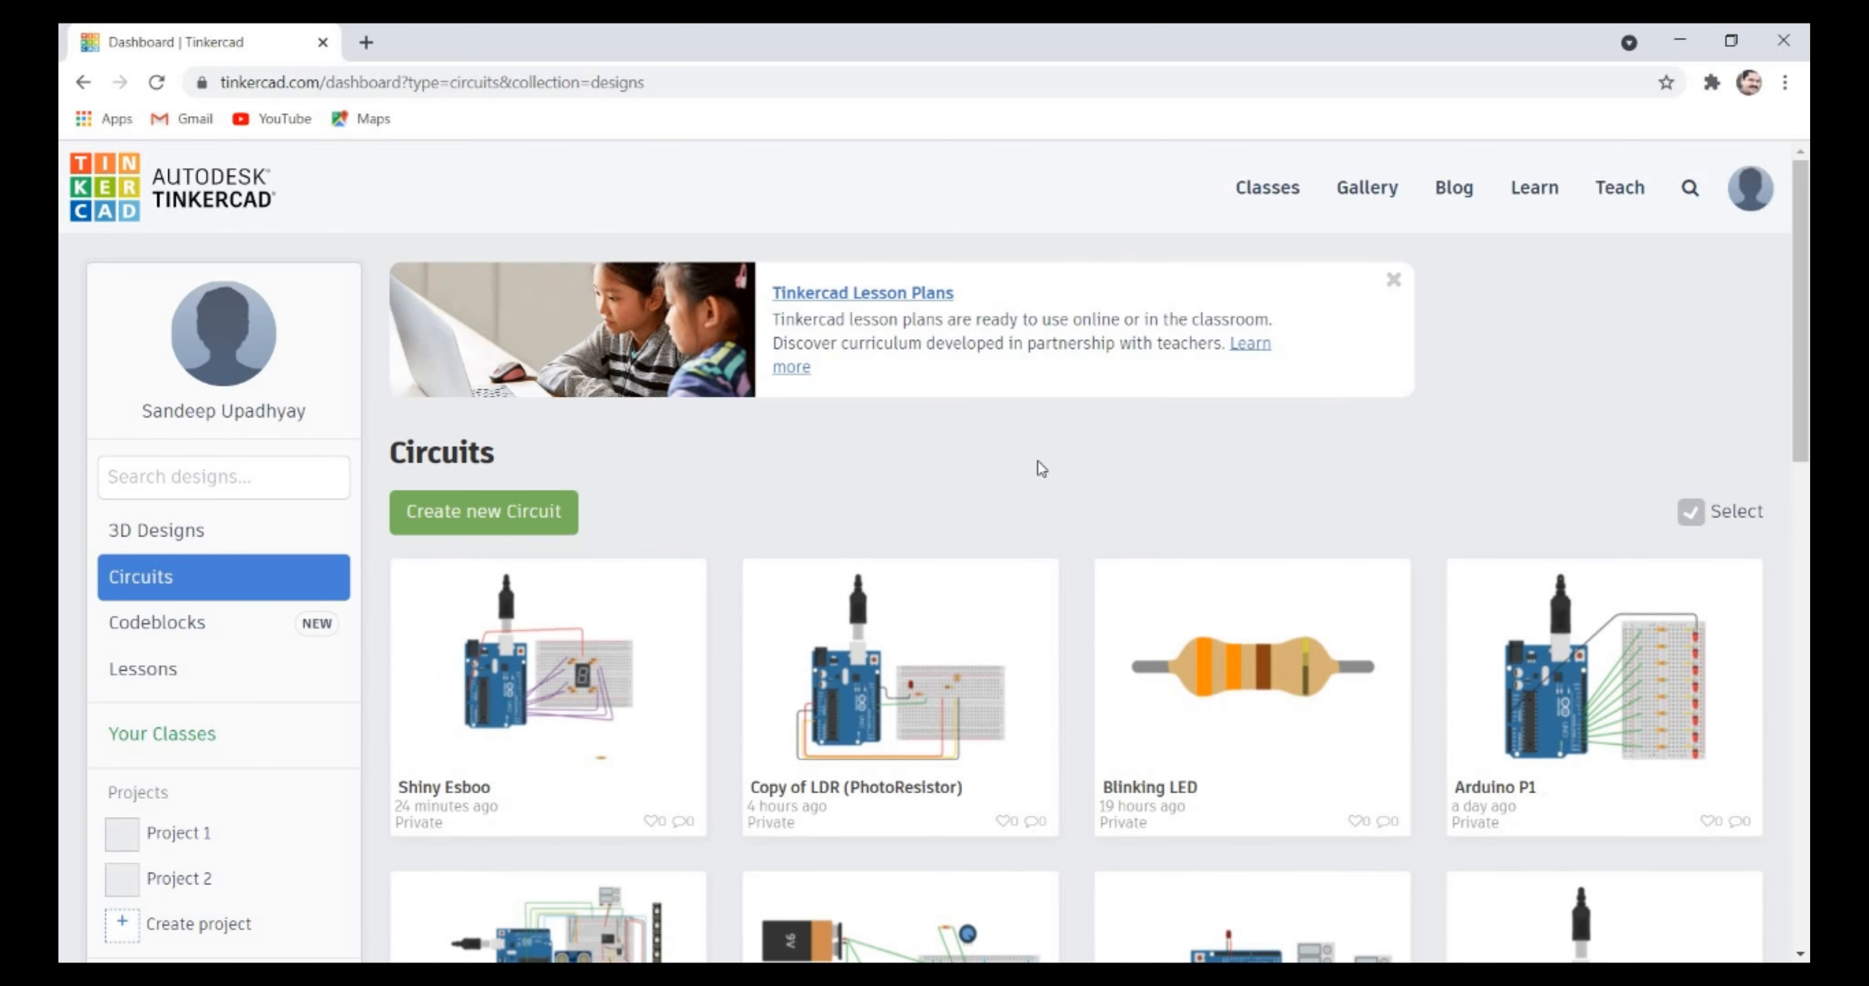
click(454, 512)
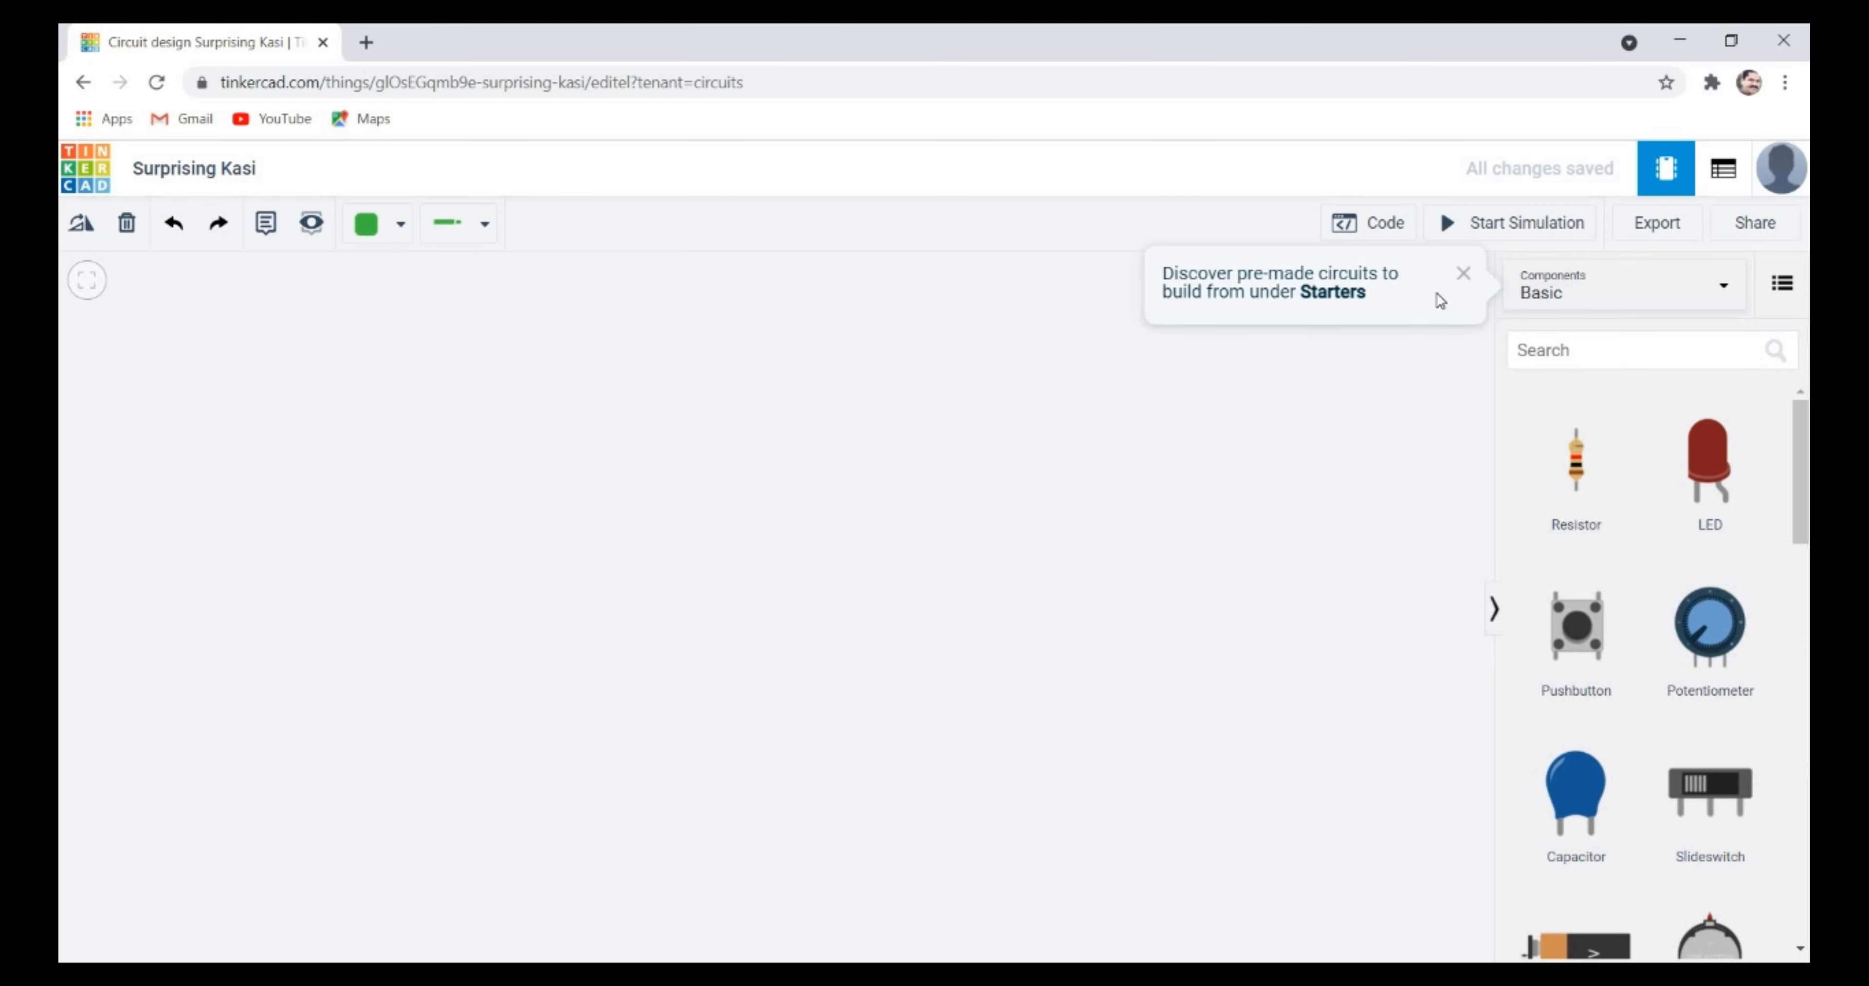
click(1462, 275)
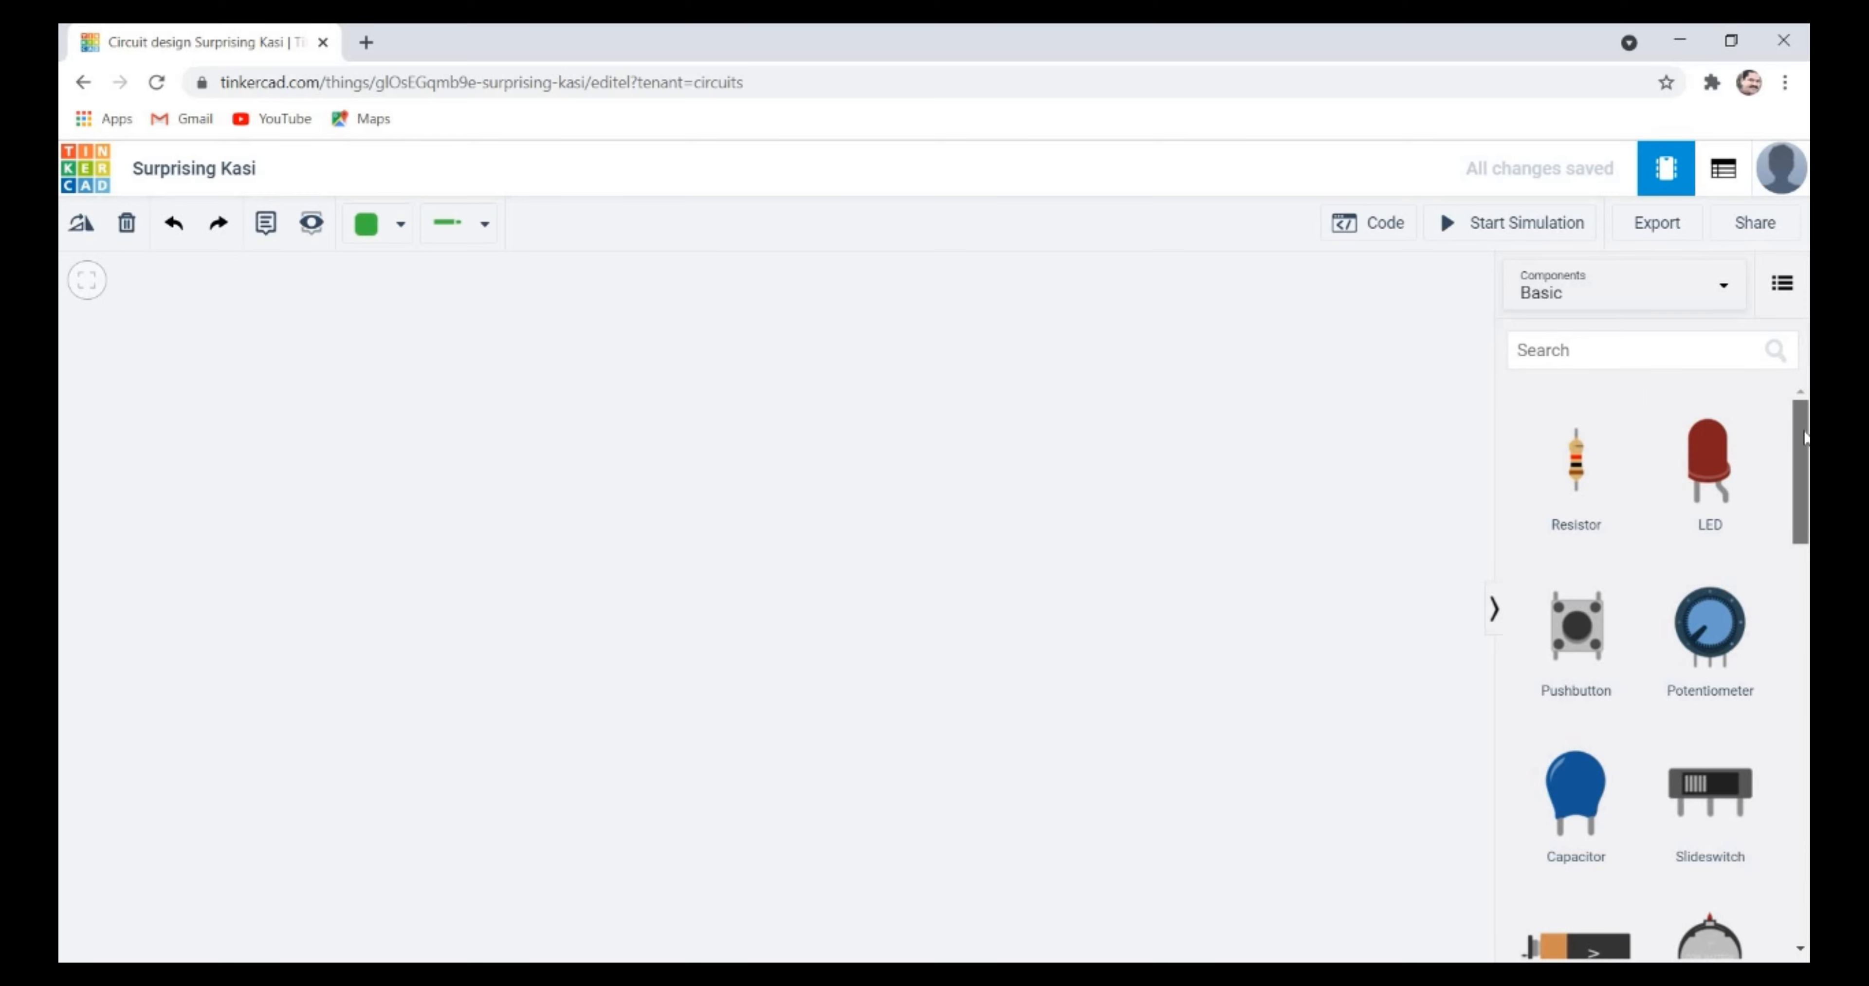
- Show all components, search for "battery", and place a 9V battery on the empty workplane's left side
mouse_move(1804, 437)
mouse_down()
mouse_move(1805, 828)
mouse_move(1807, 419)
mouse_up()
click(1721, 293)
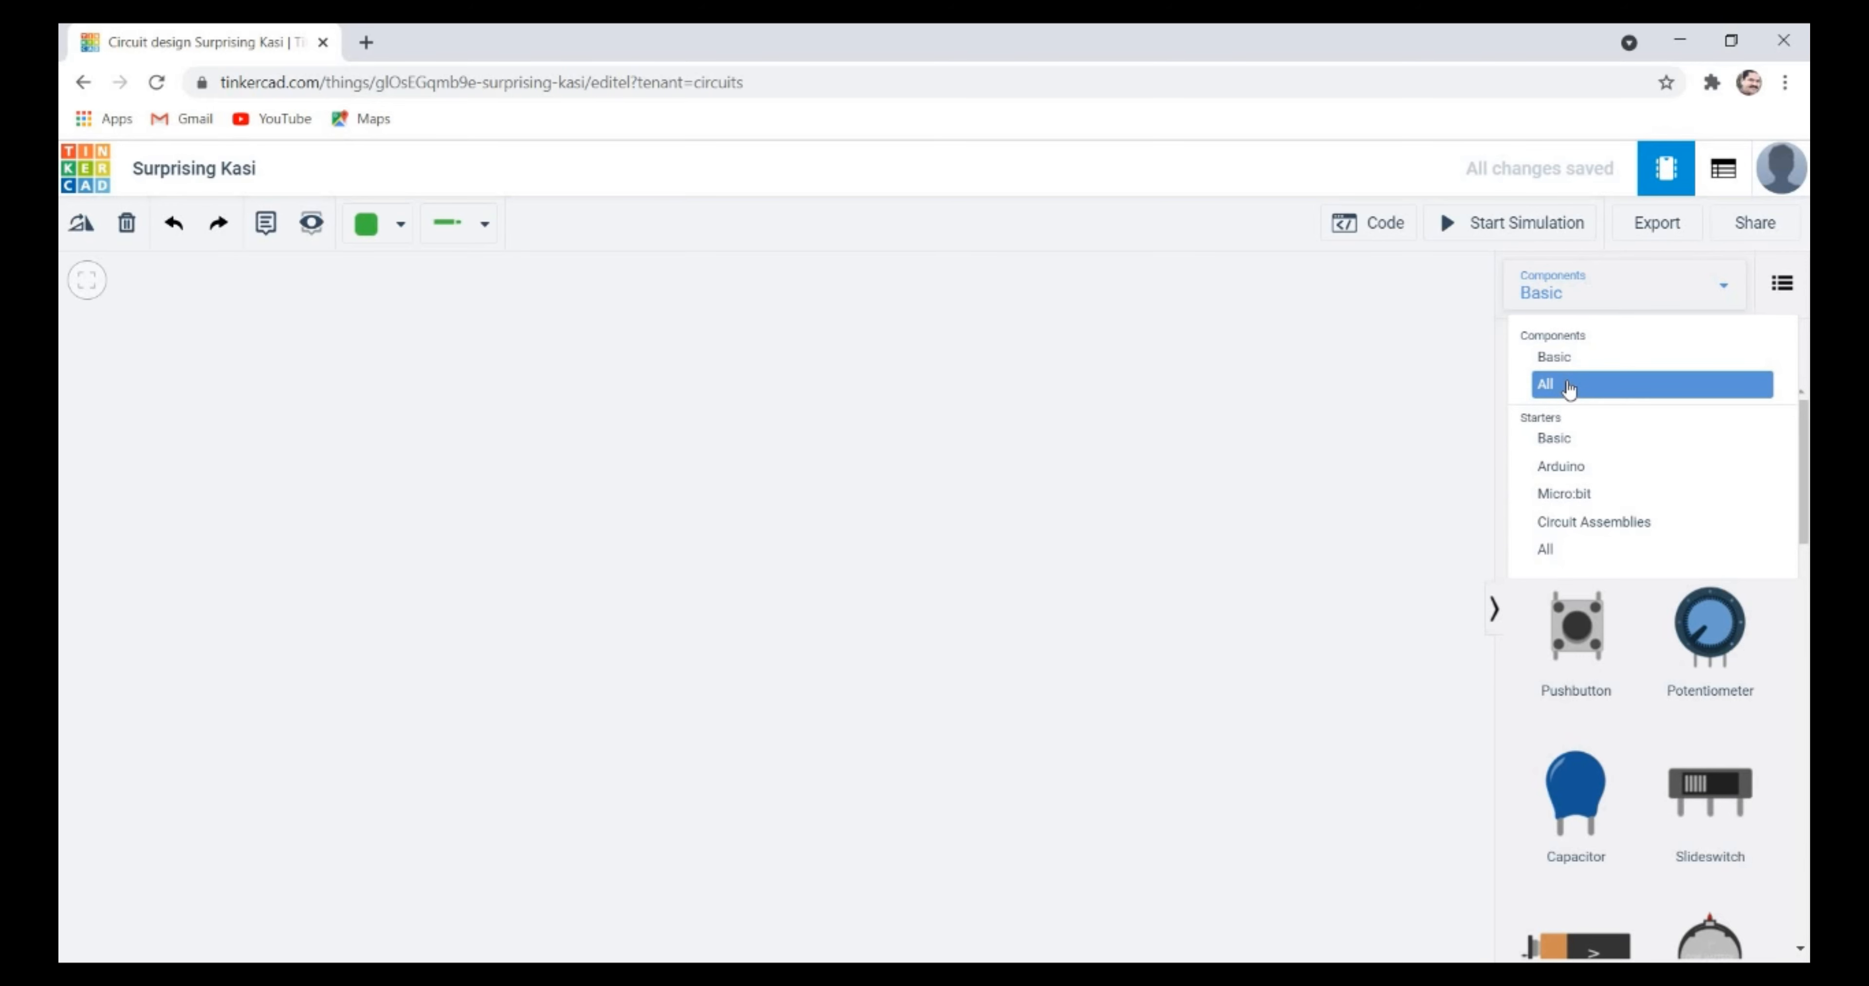
click(1568, 385)
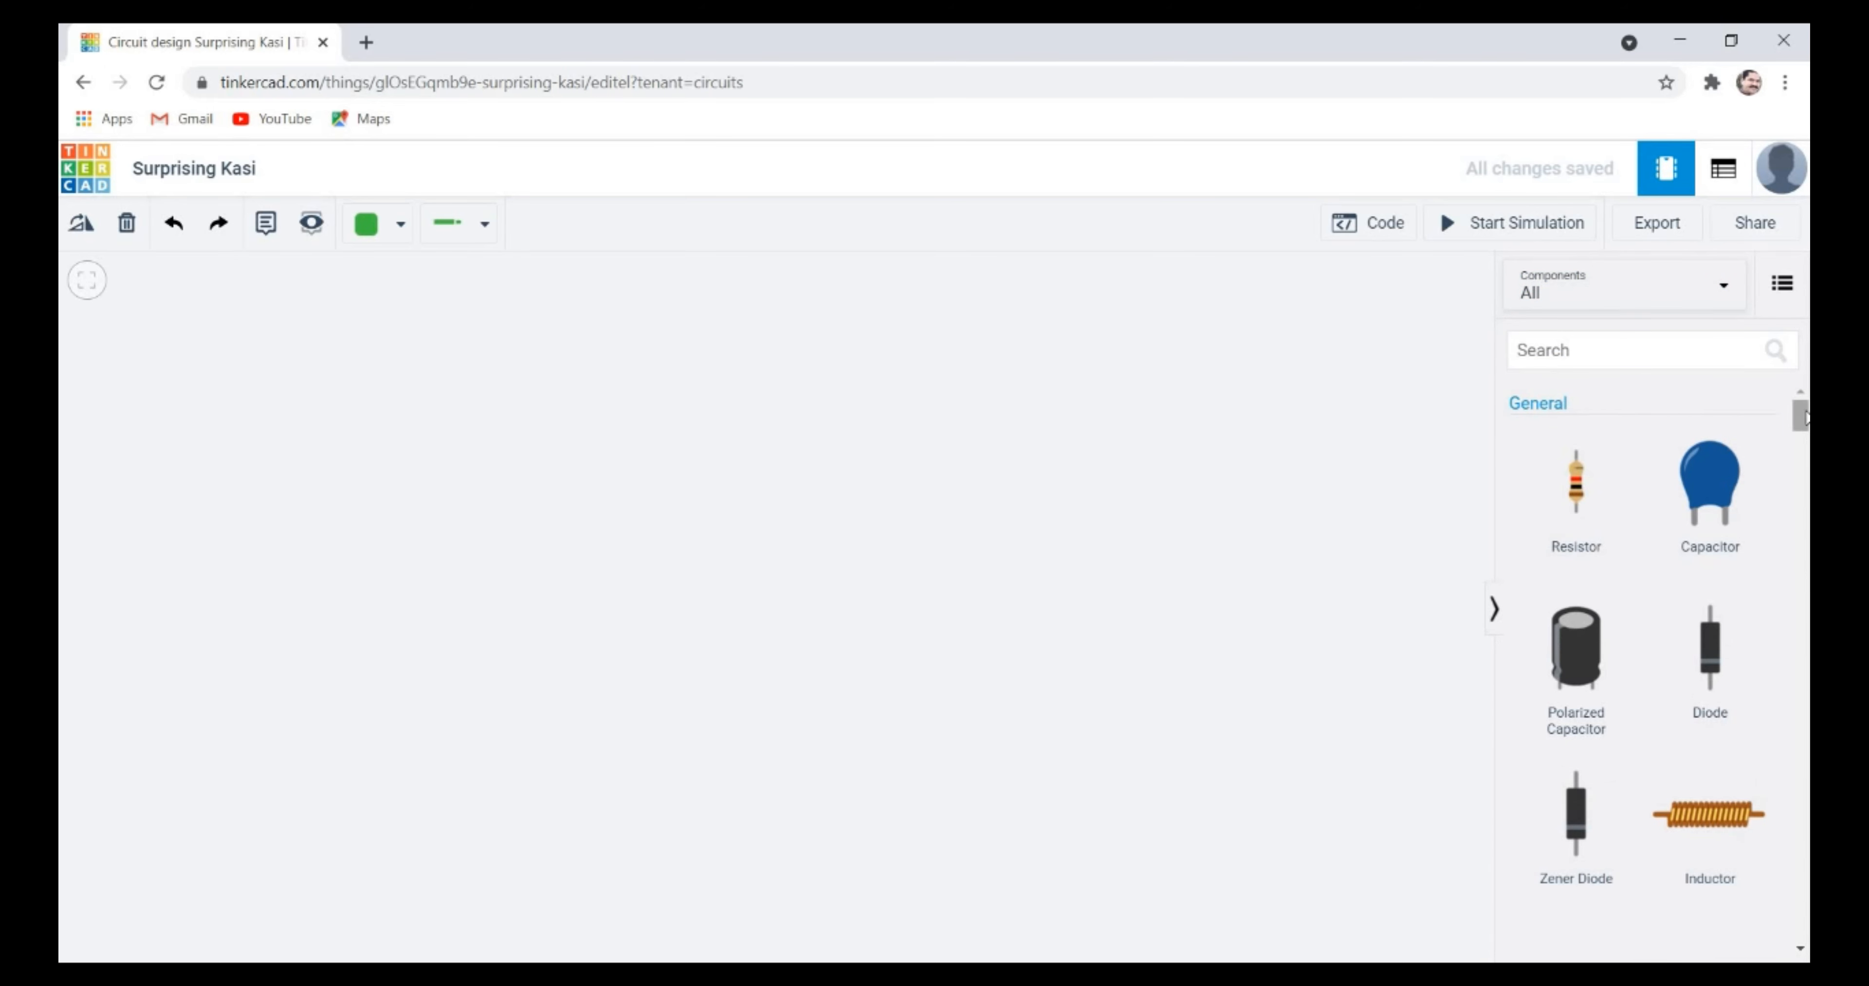
mouse_move(1800, 419)
mouse_down()
mouse_move(1794, 927)
mouse_move(1798, 417)
mouse_up()
click(1589, 349)
text(battr)
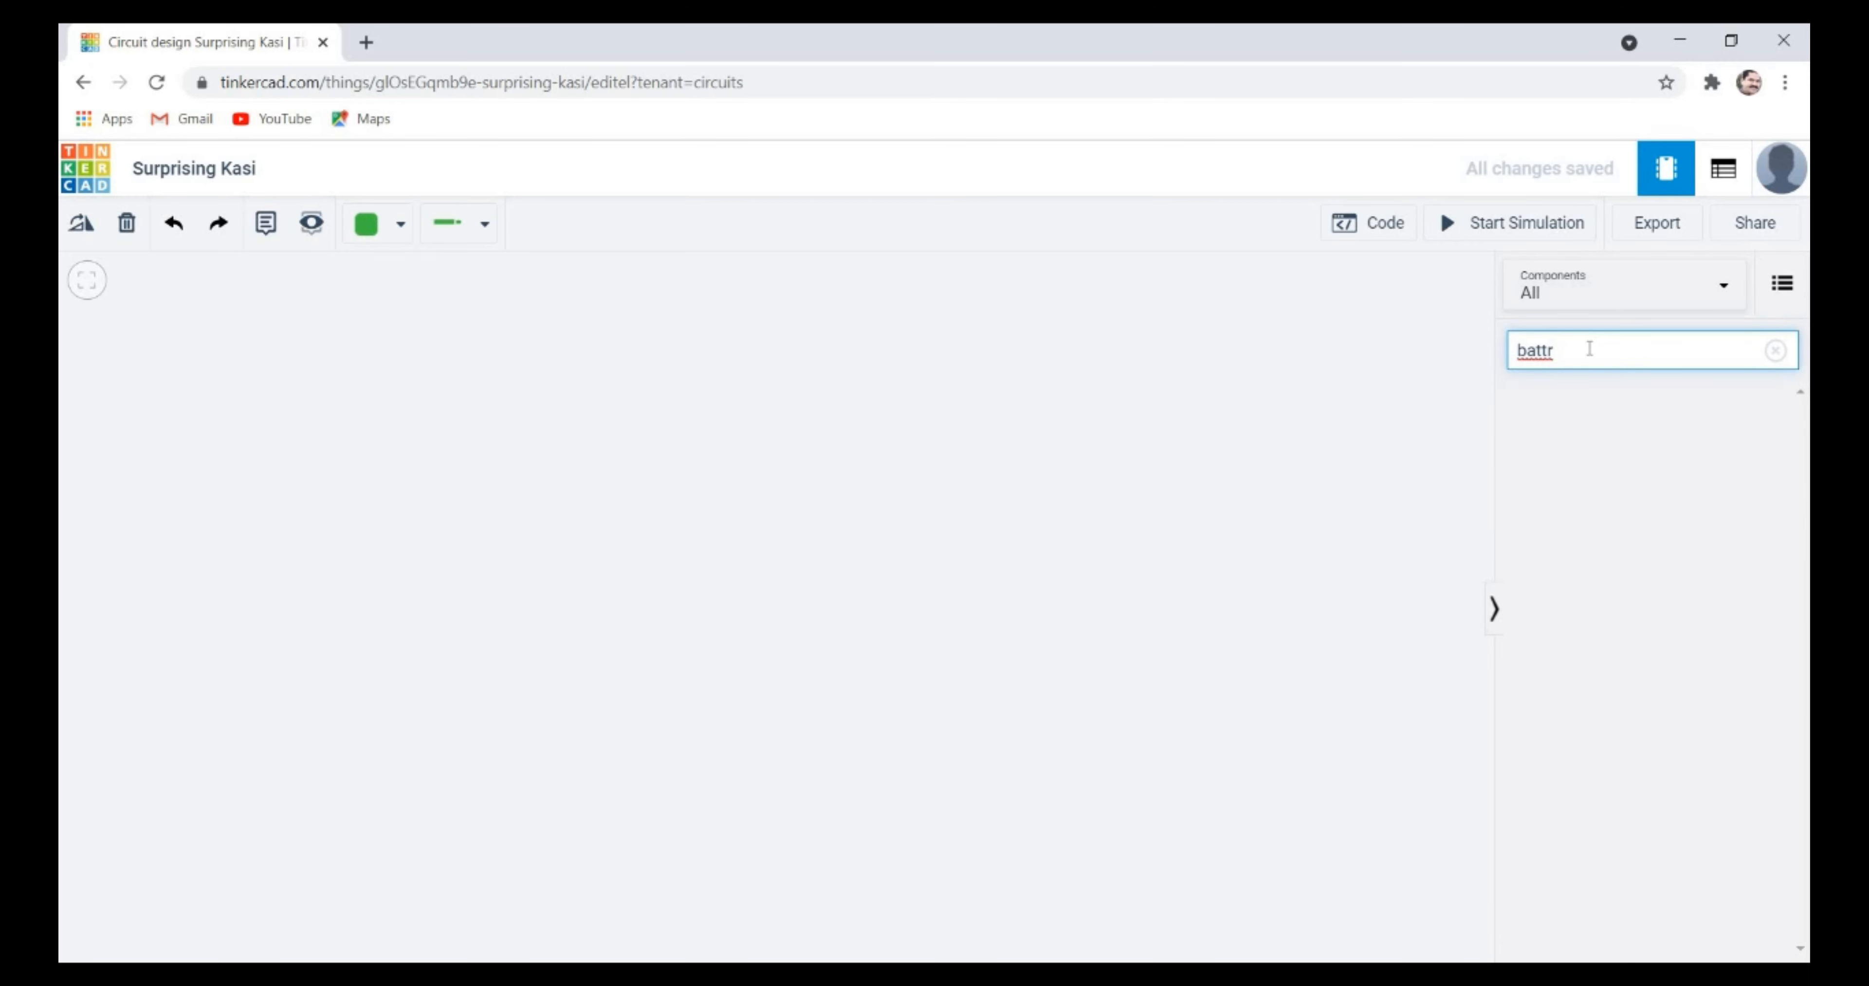
key(BackSpace)
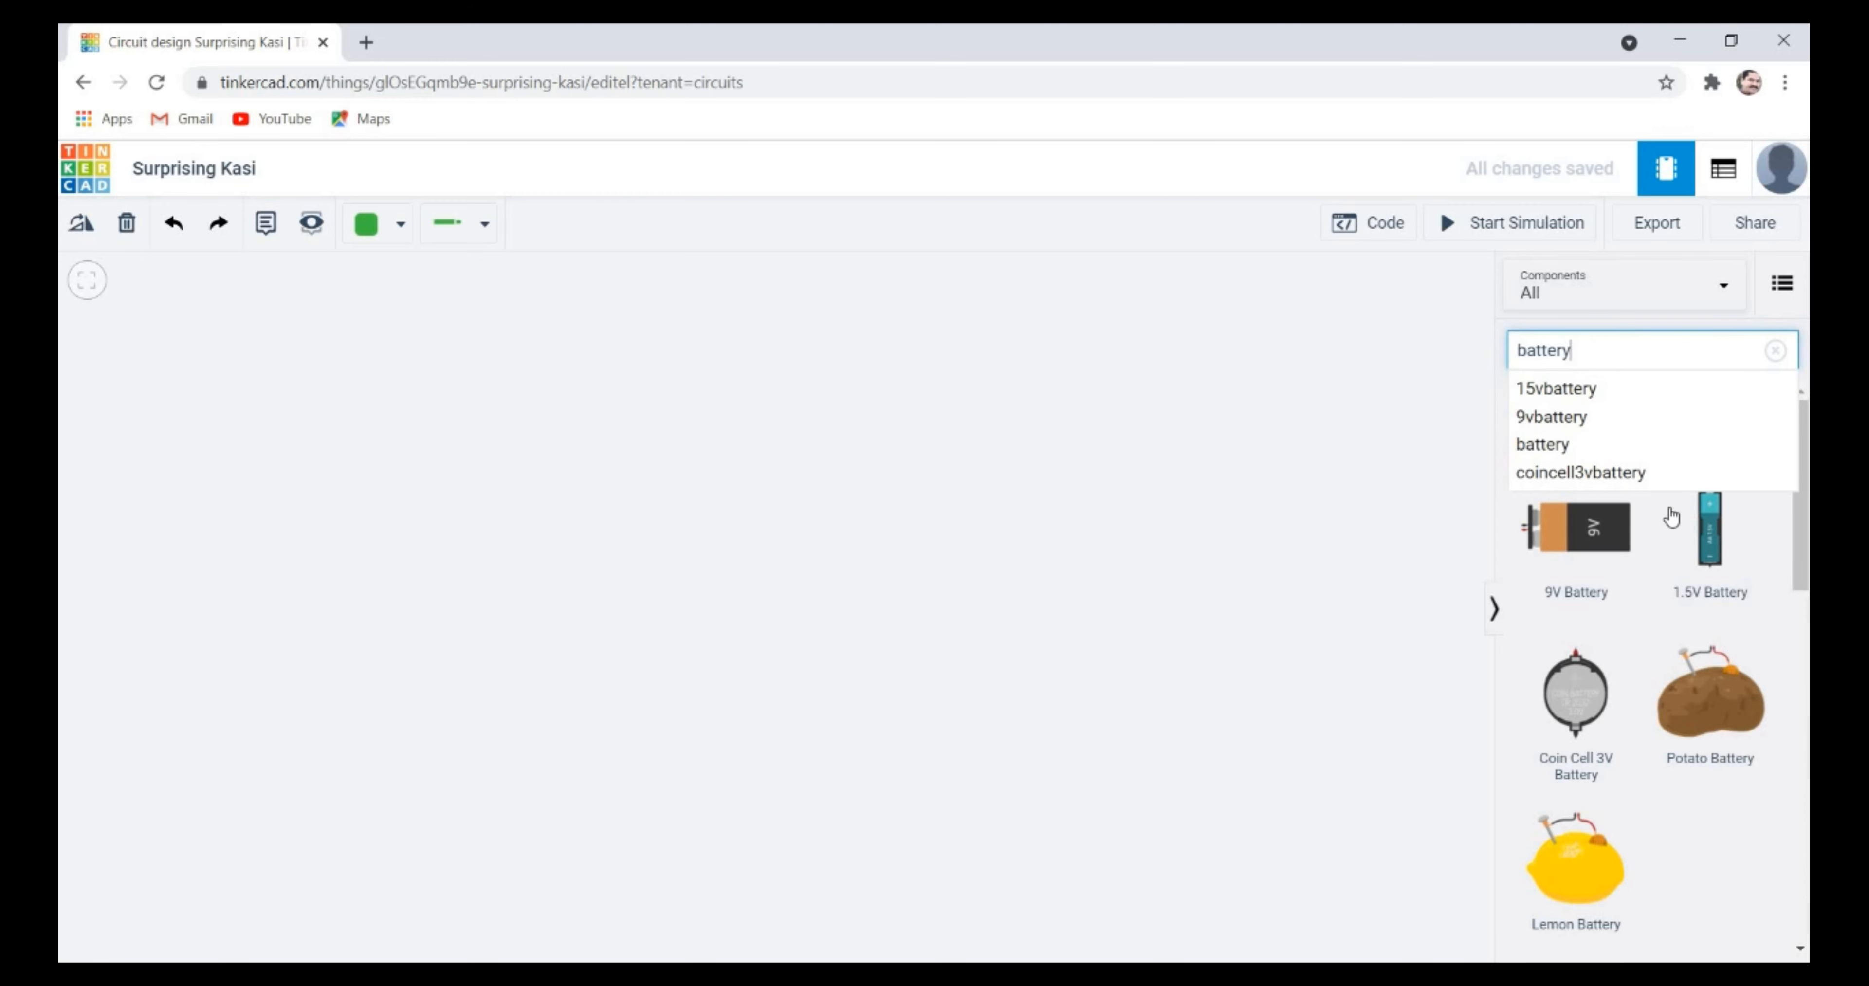
click(1596, 530)
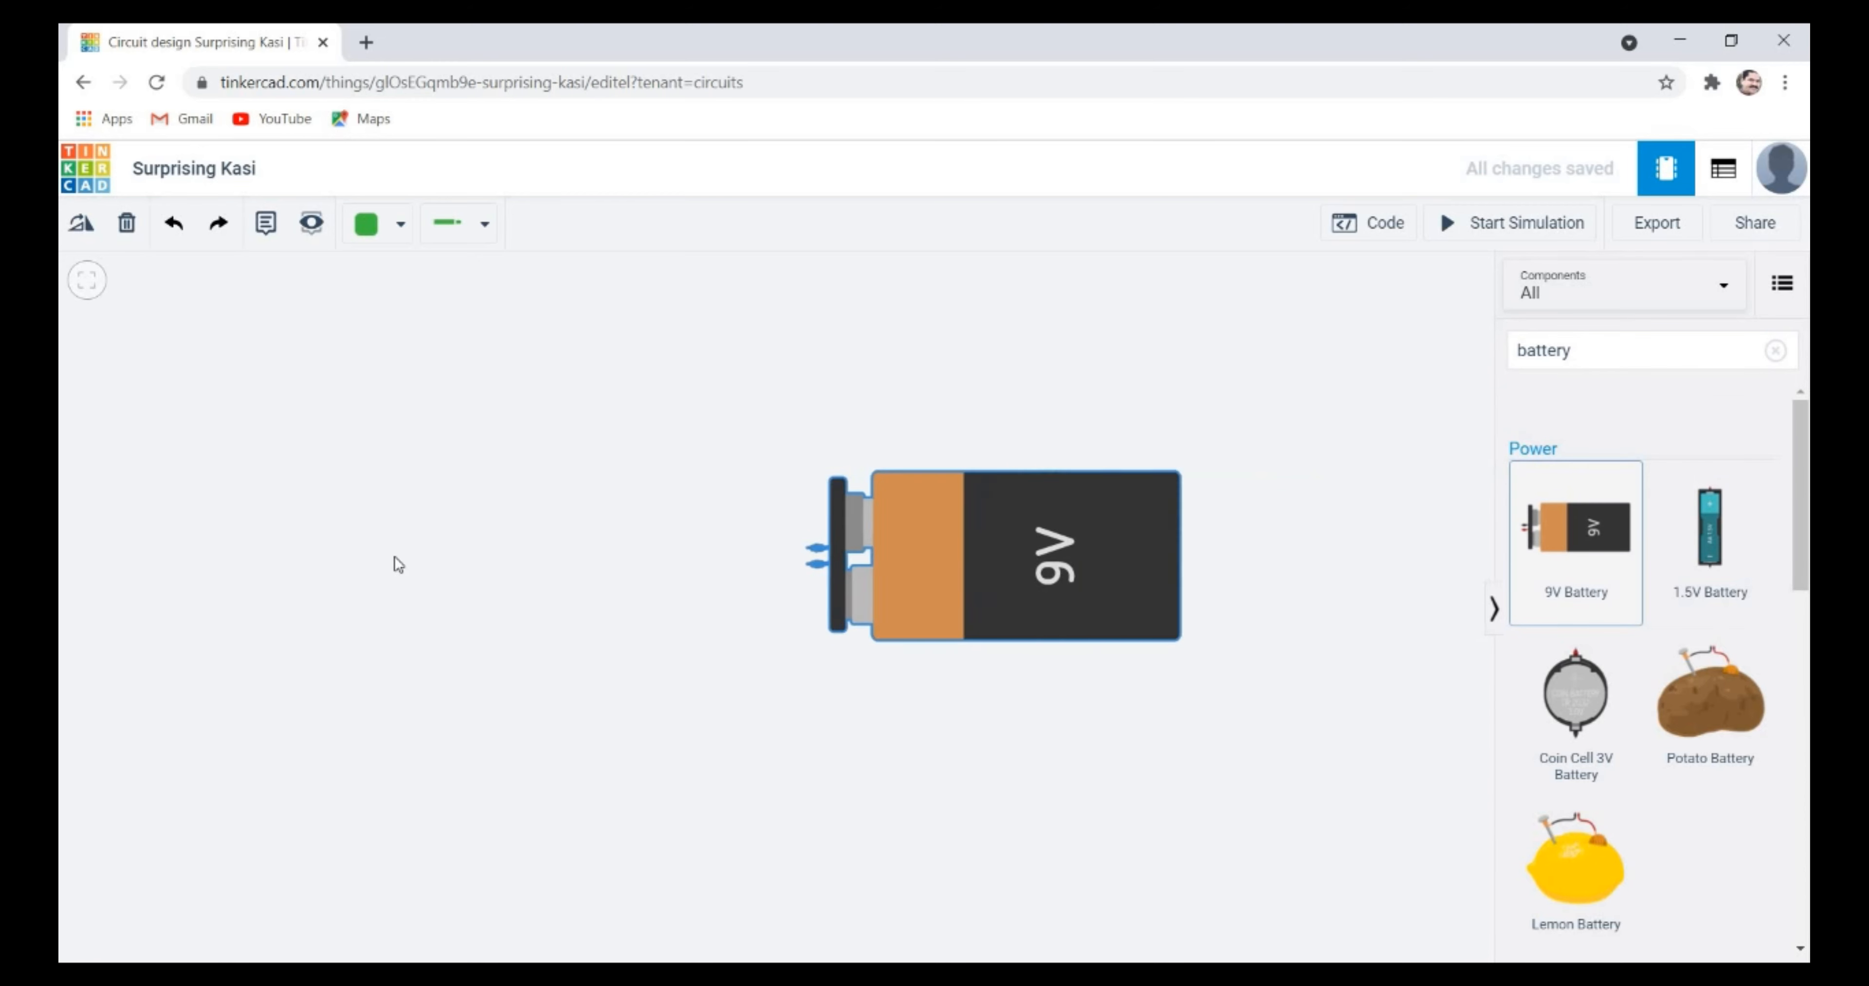
click(181, 609)
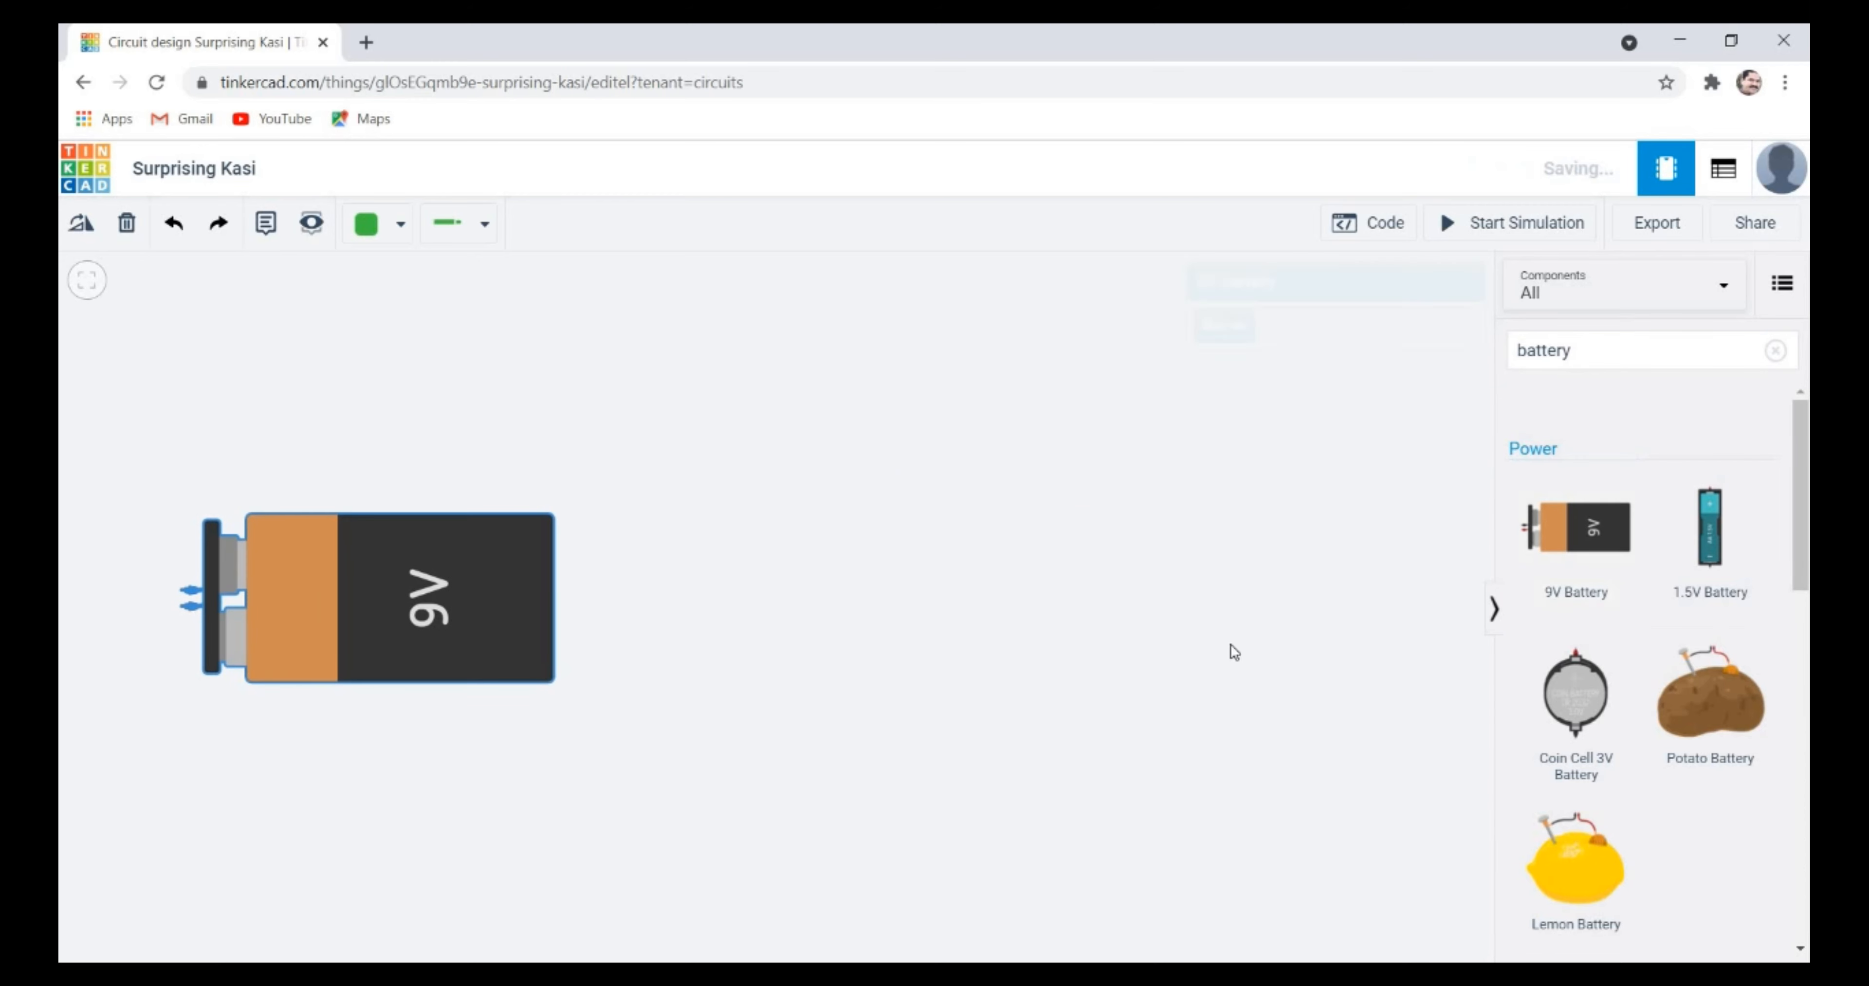
- Place a Coin Cell 3V battery beside the 9V battery and a 1.5V battery to the right of the coin cell
click(1531, 740)
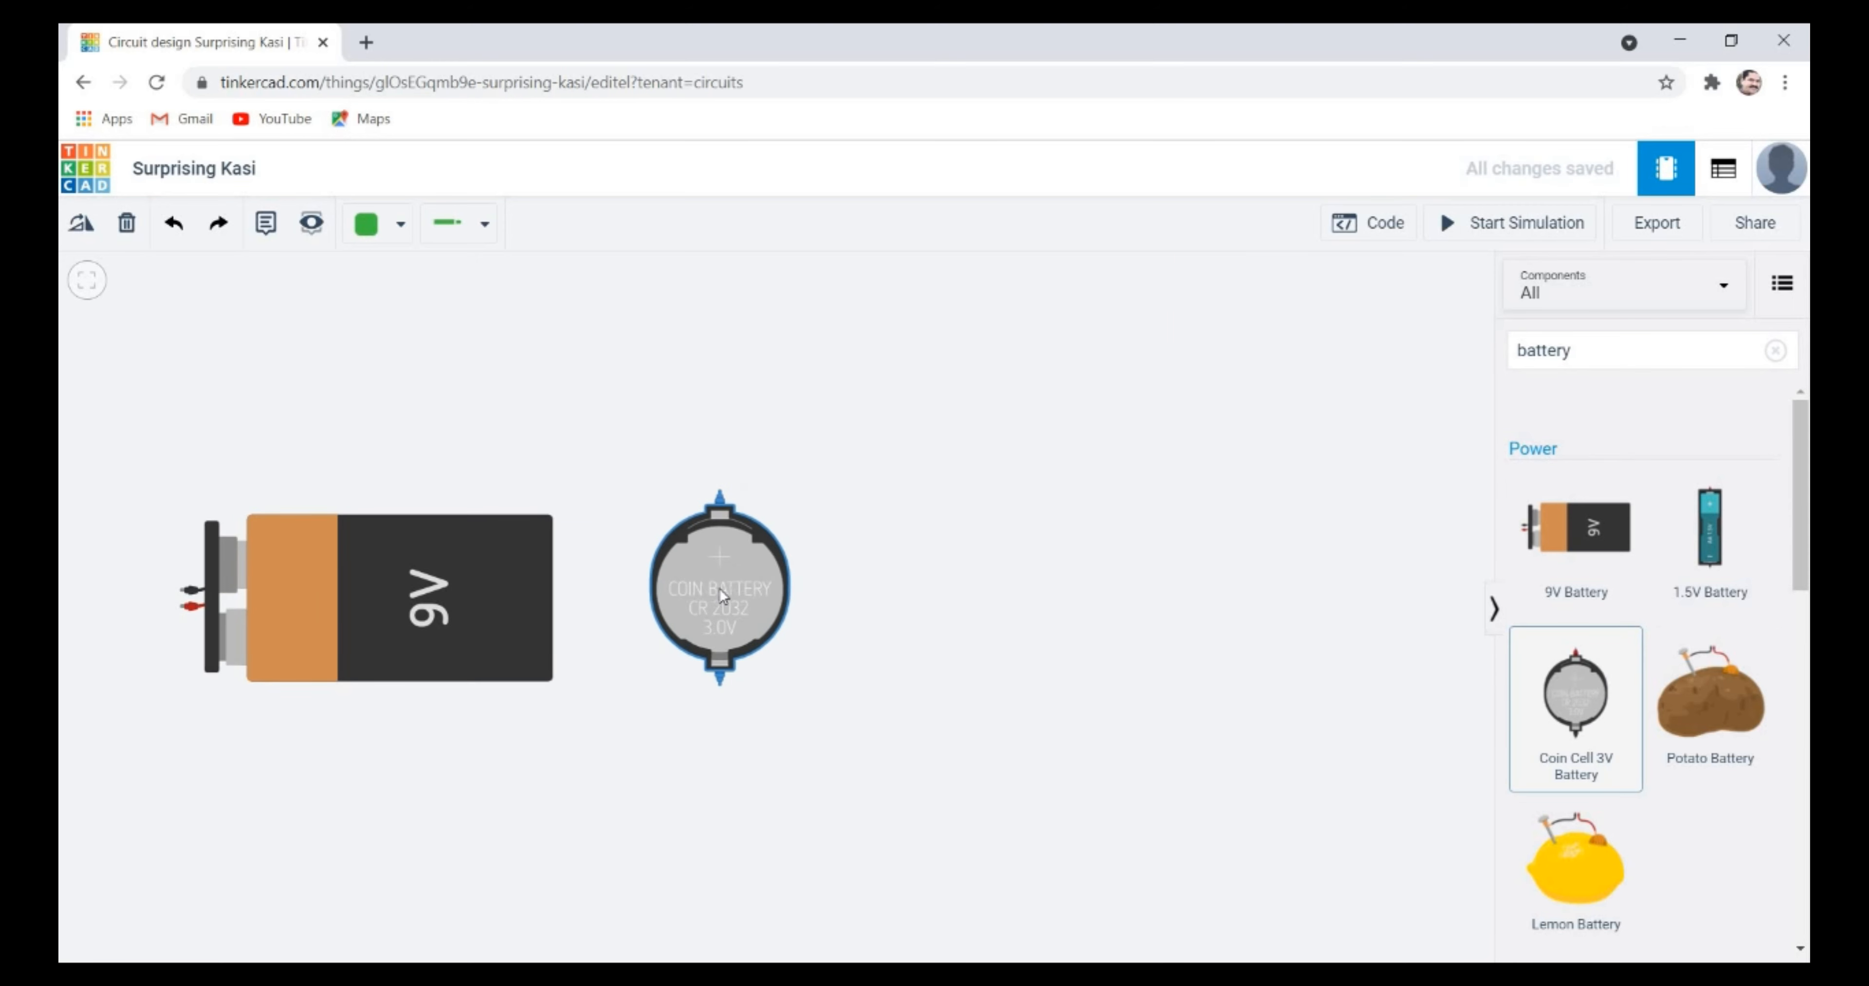
click(720, 588)
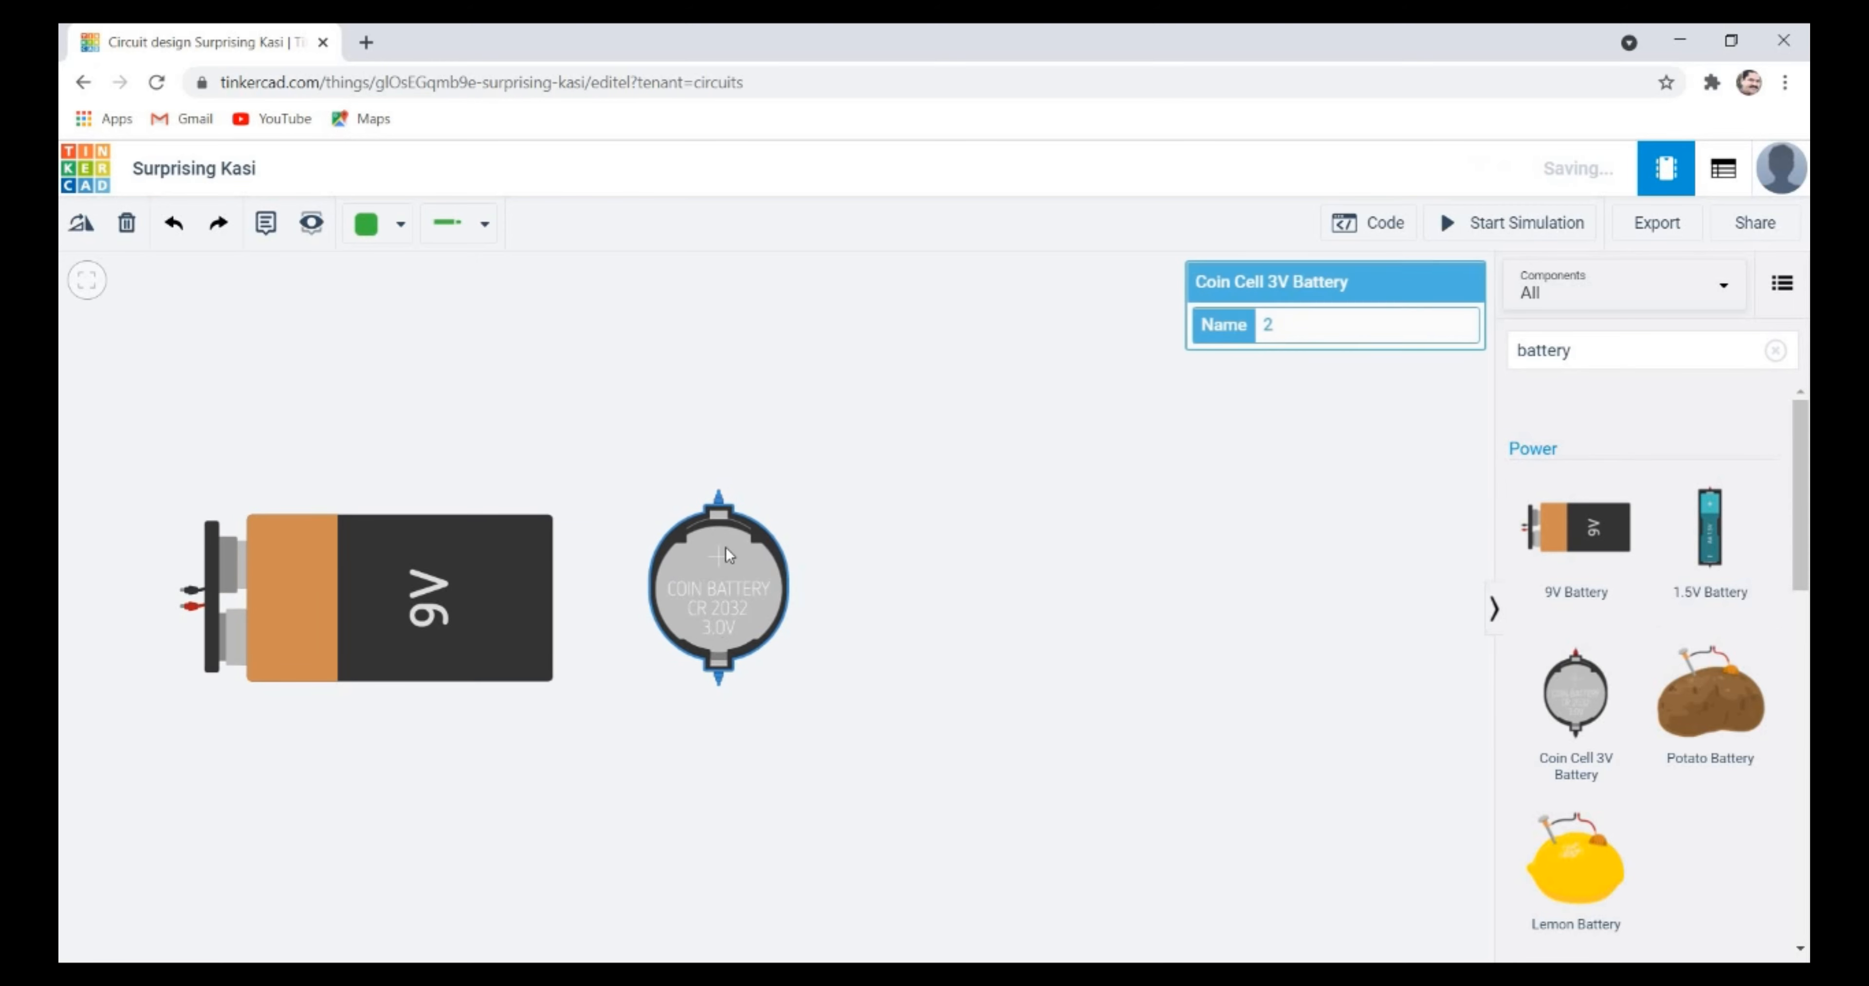
click(1720, 565)
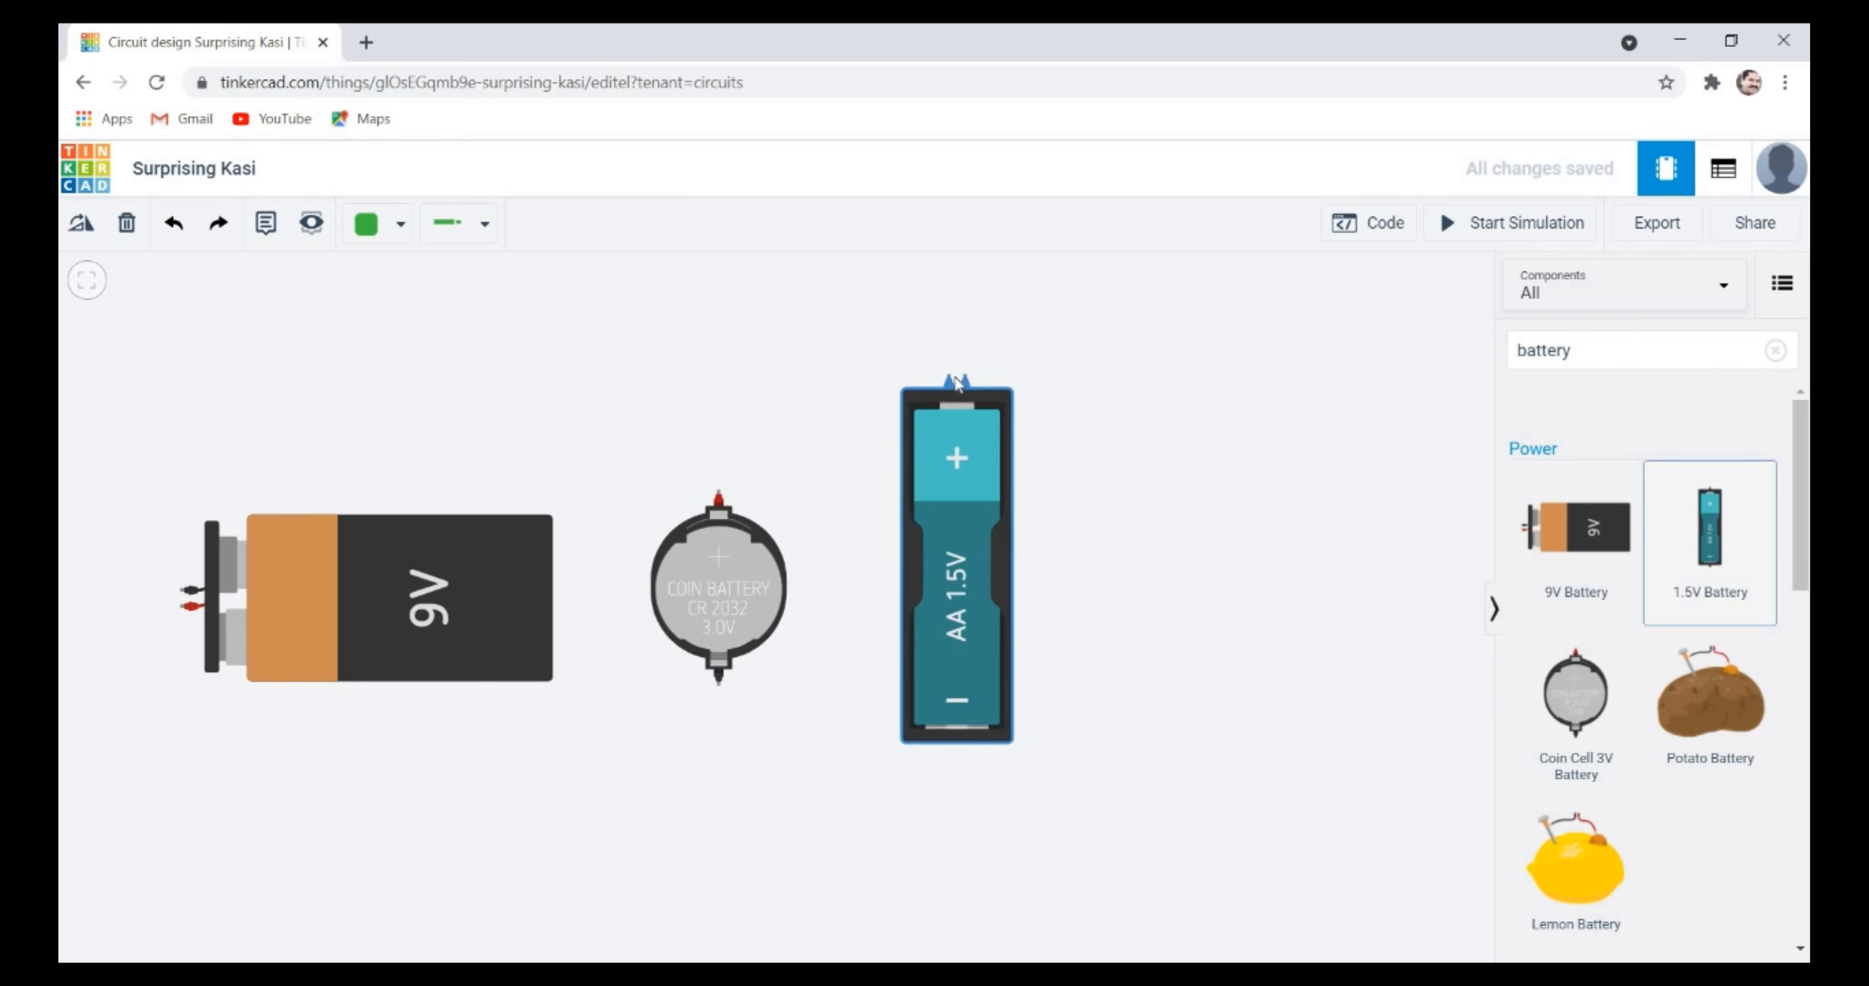
click(948, 383)
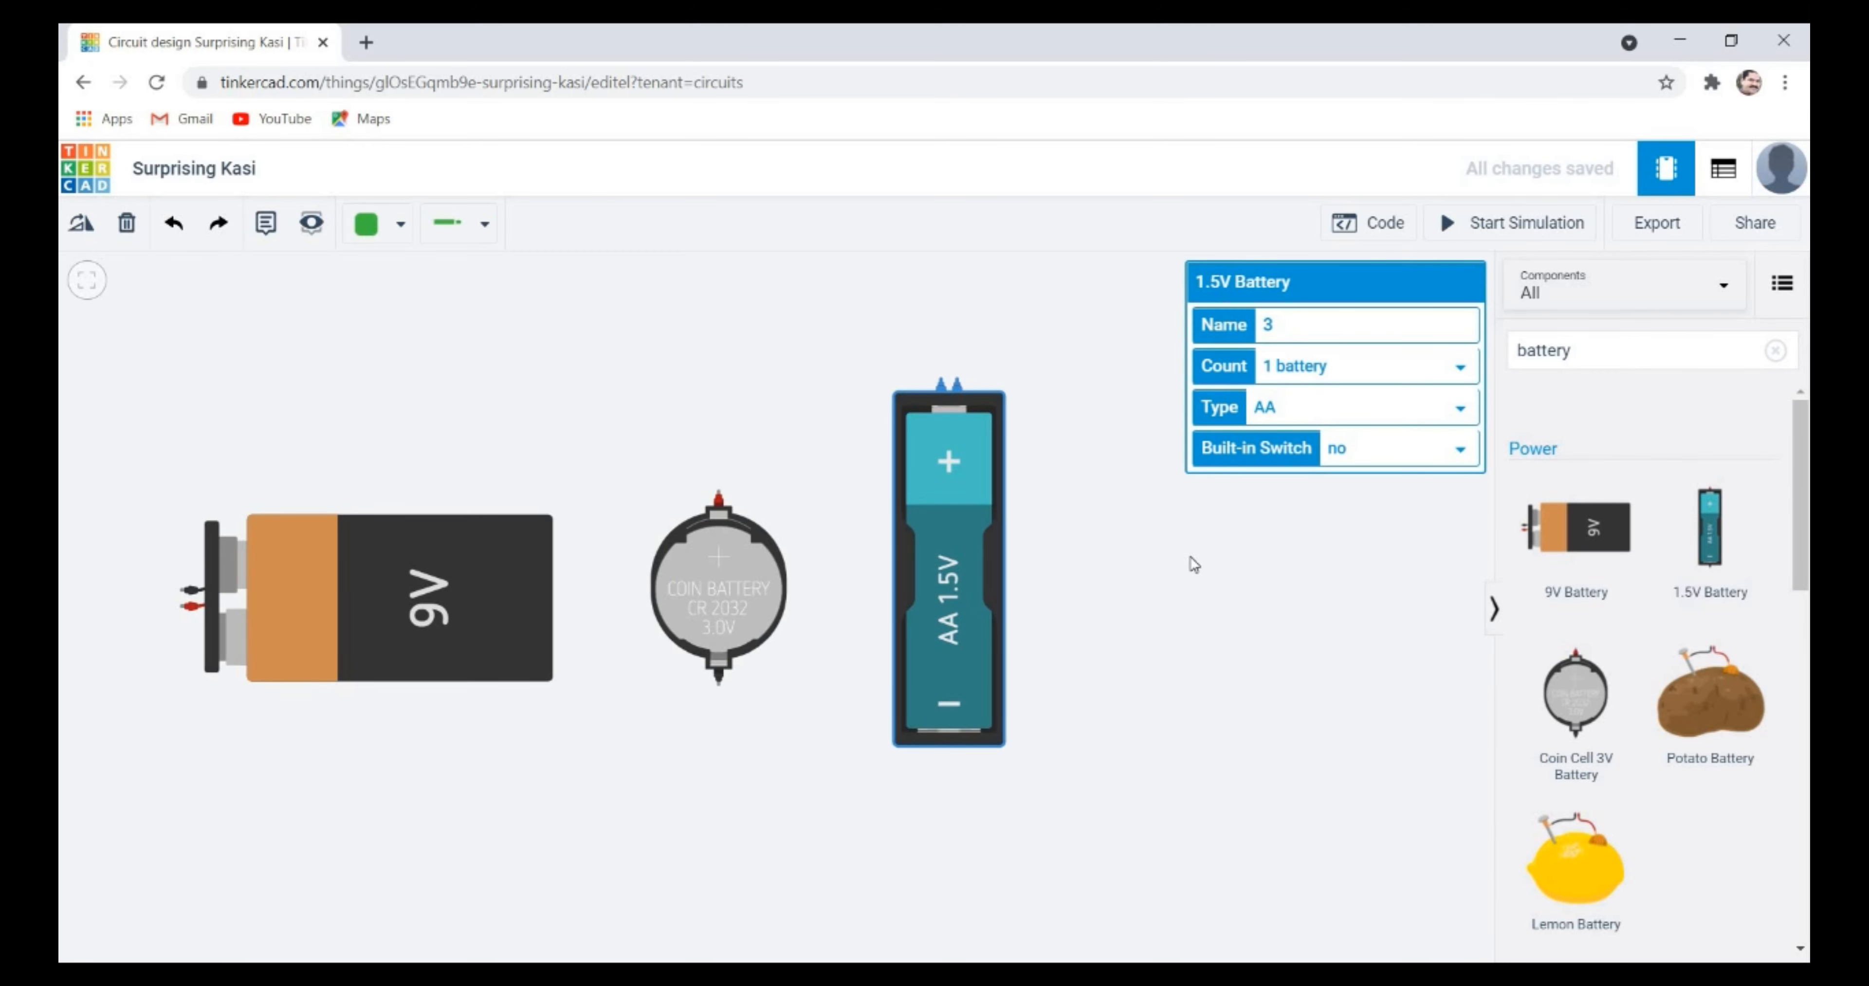
drag(1608, 351, 1378, 335)
click(1368, 223)
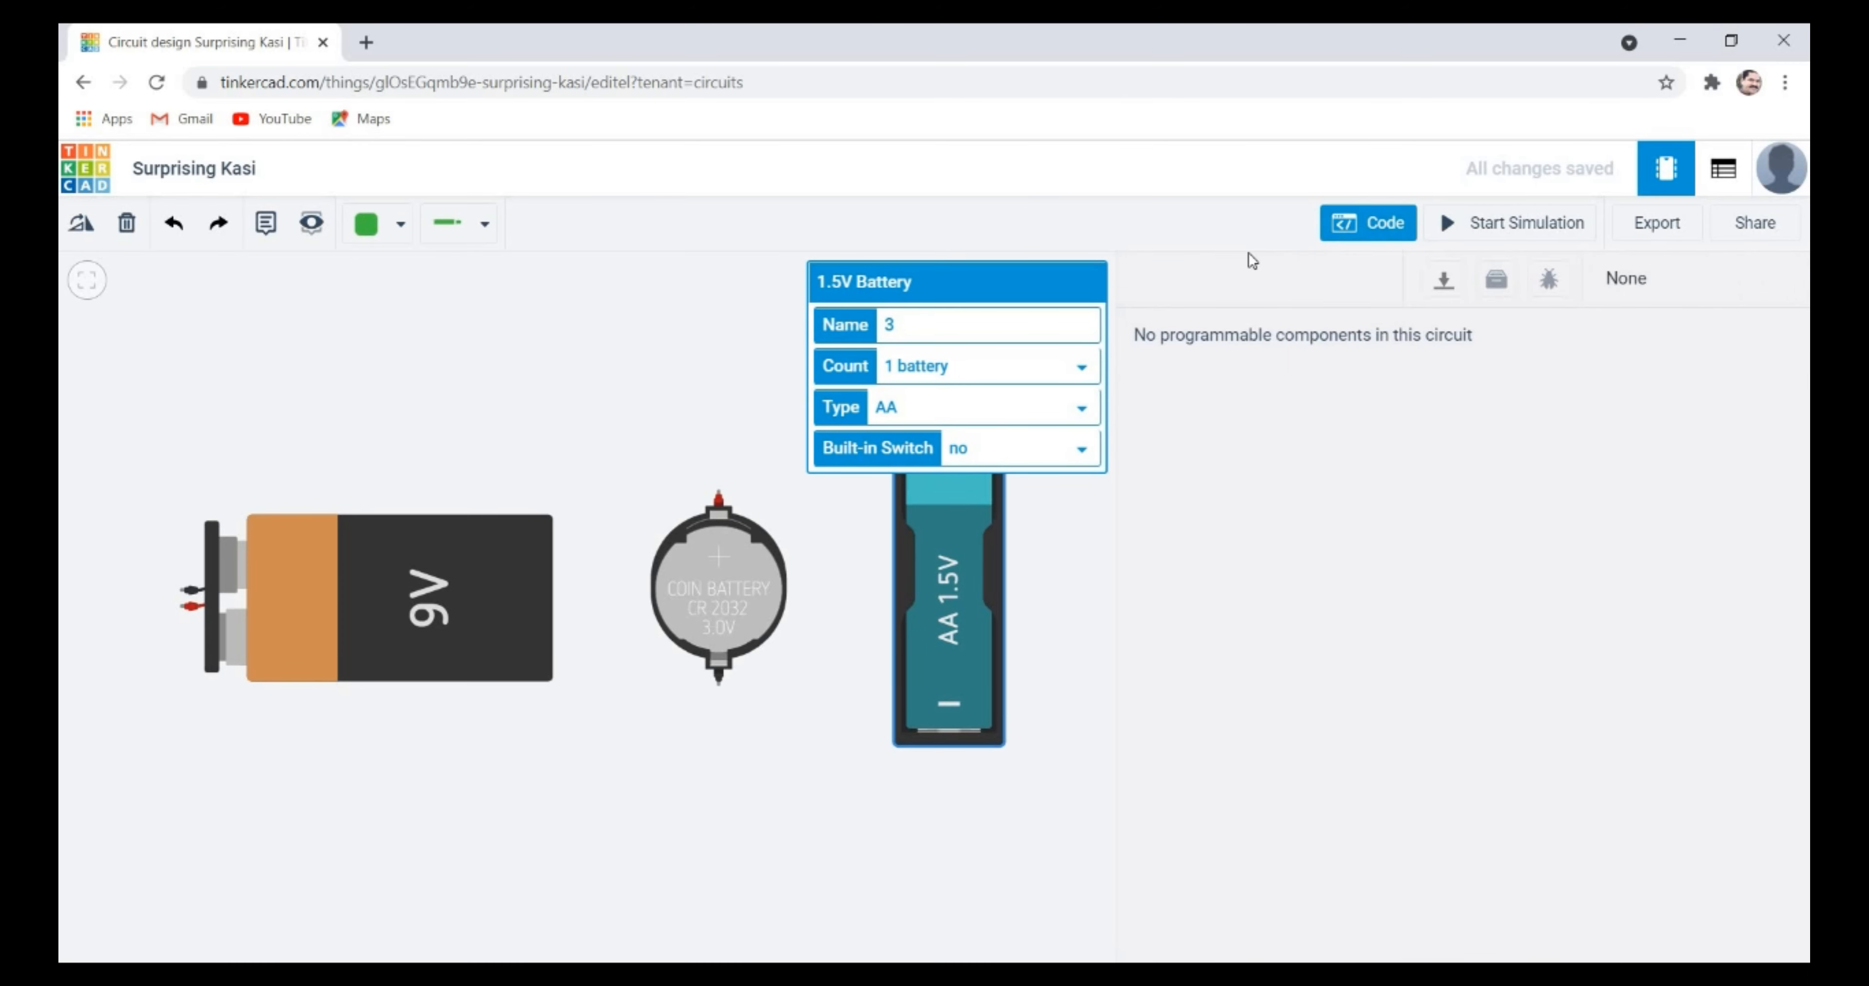
click(1363, 227)
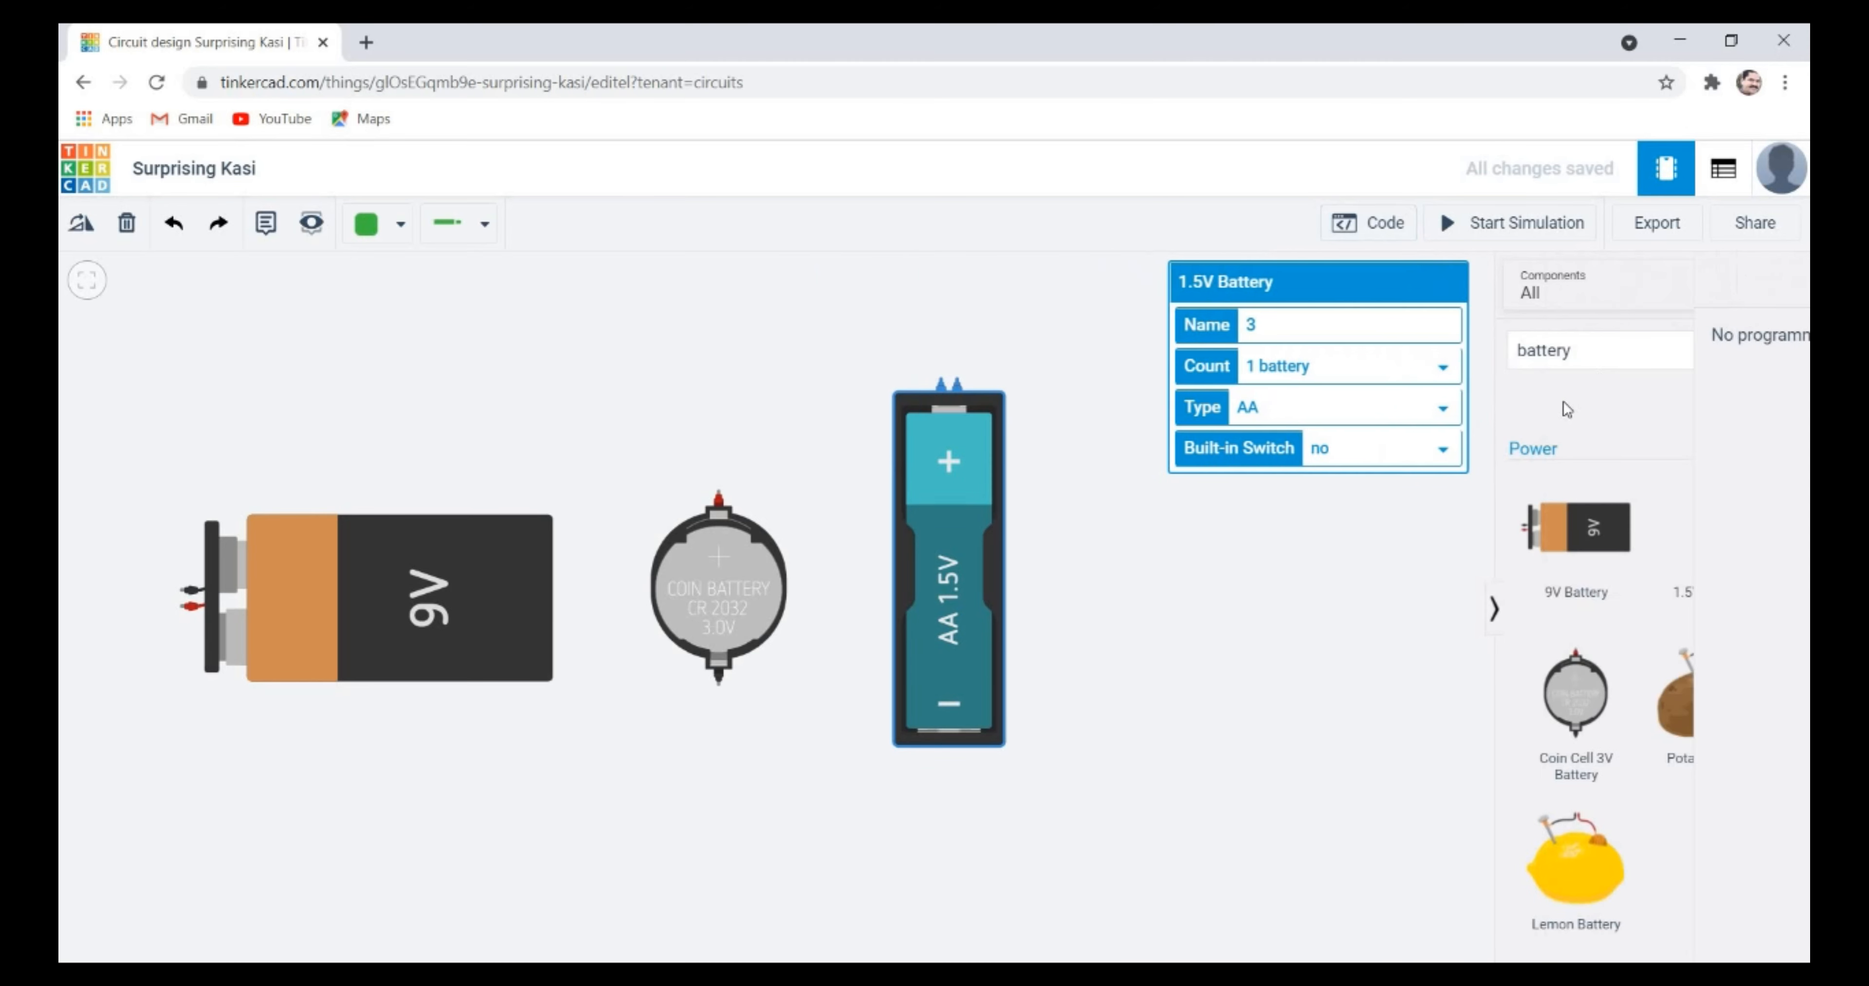
- Switch the component library to Basic, and place an LED and a resistor side by side above the batteries
click(1612, 296)
click(1558, 367)
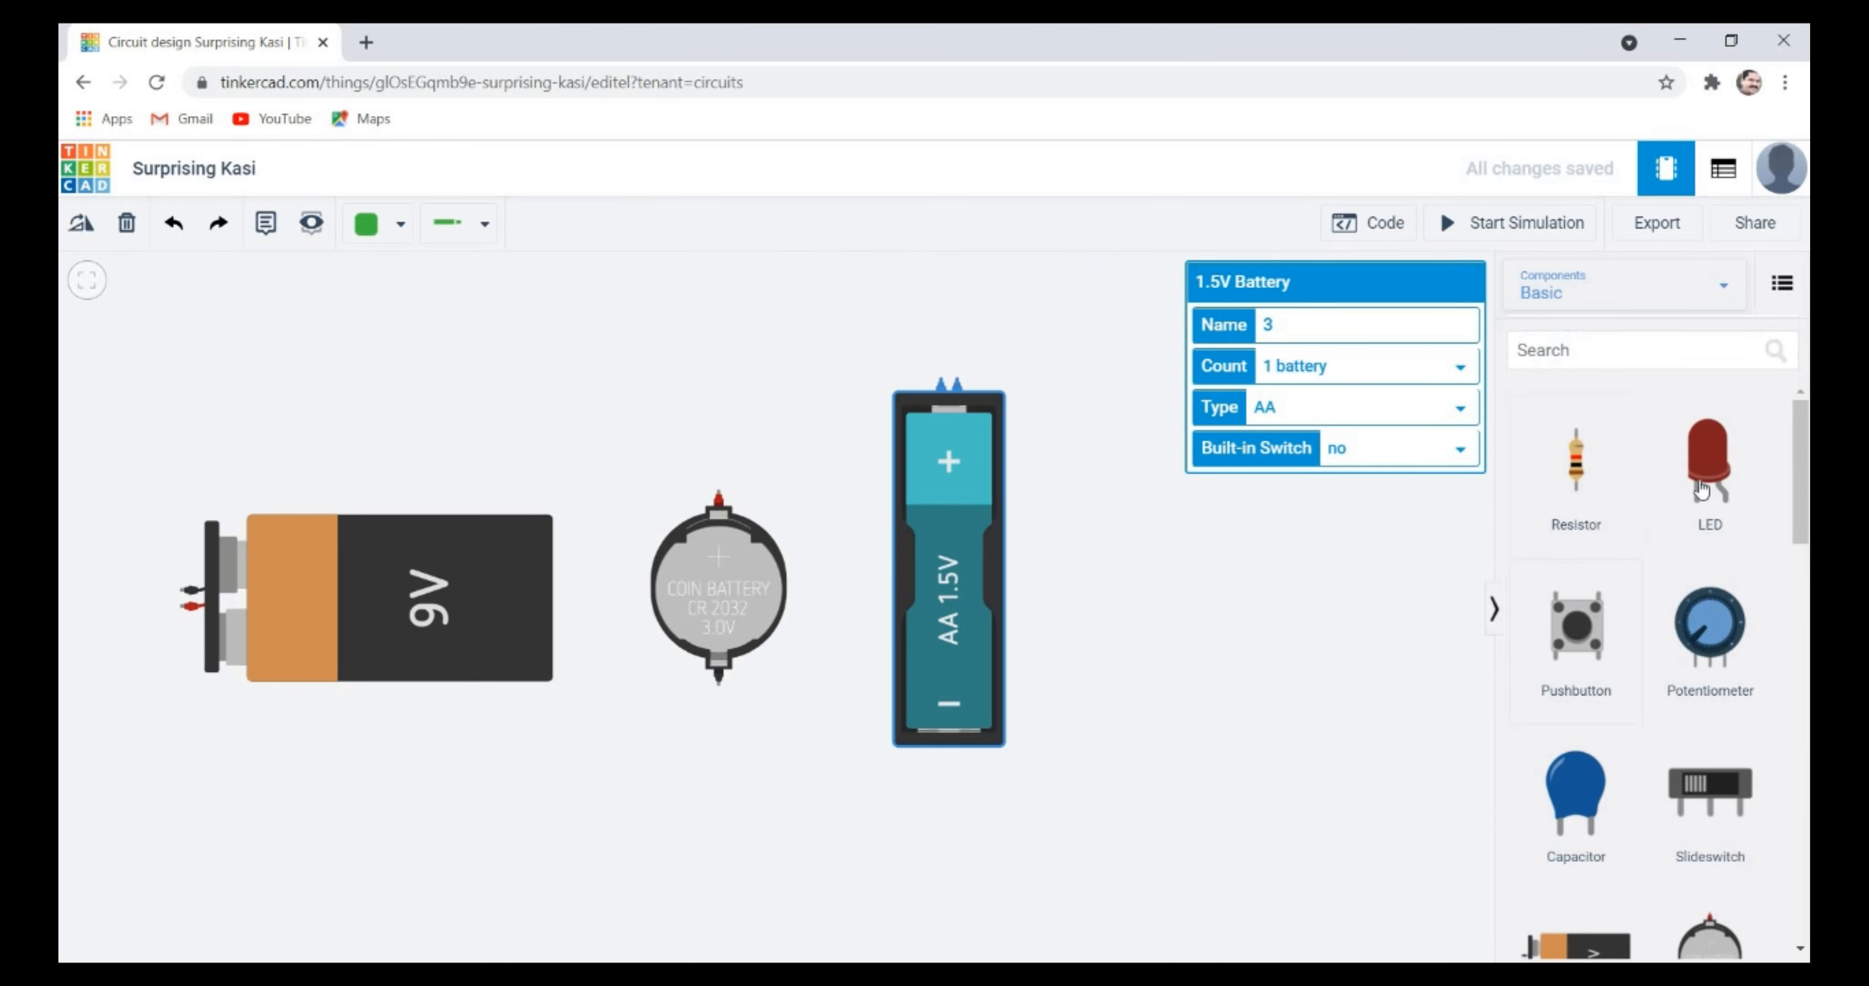
click(1705, 471)
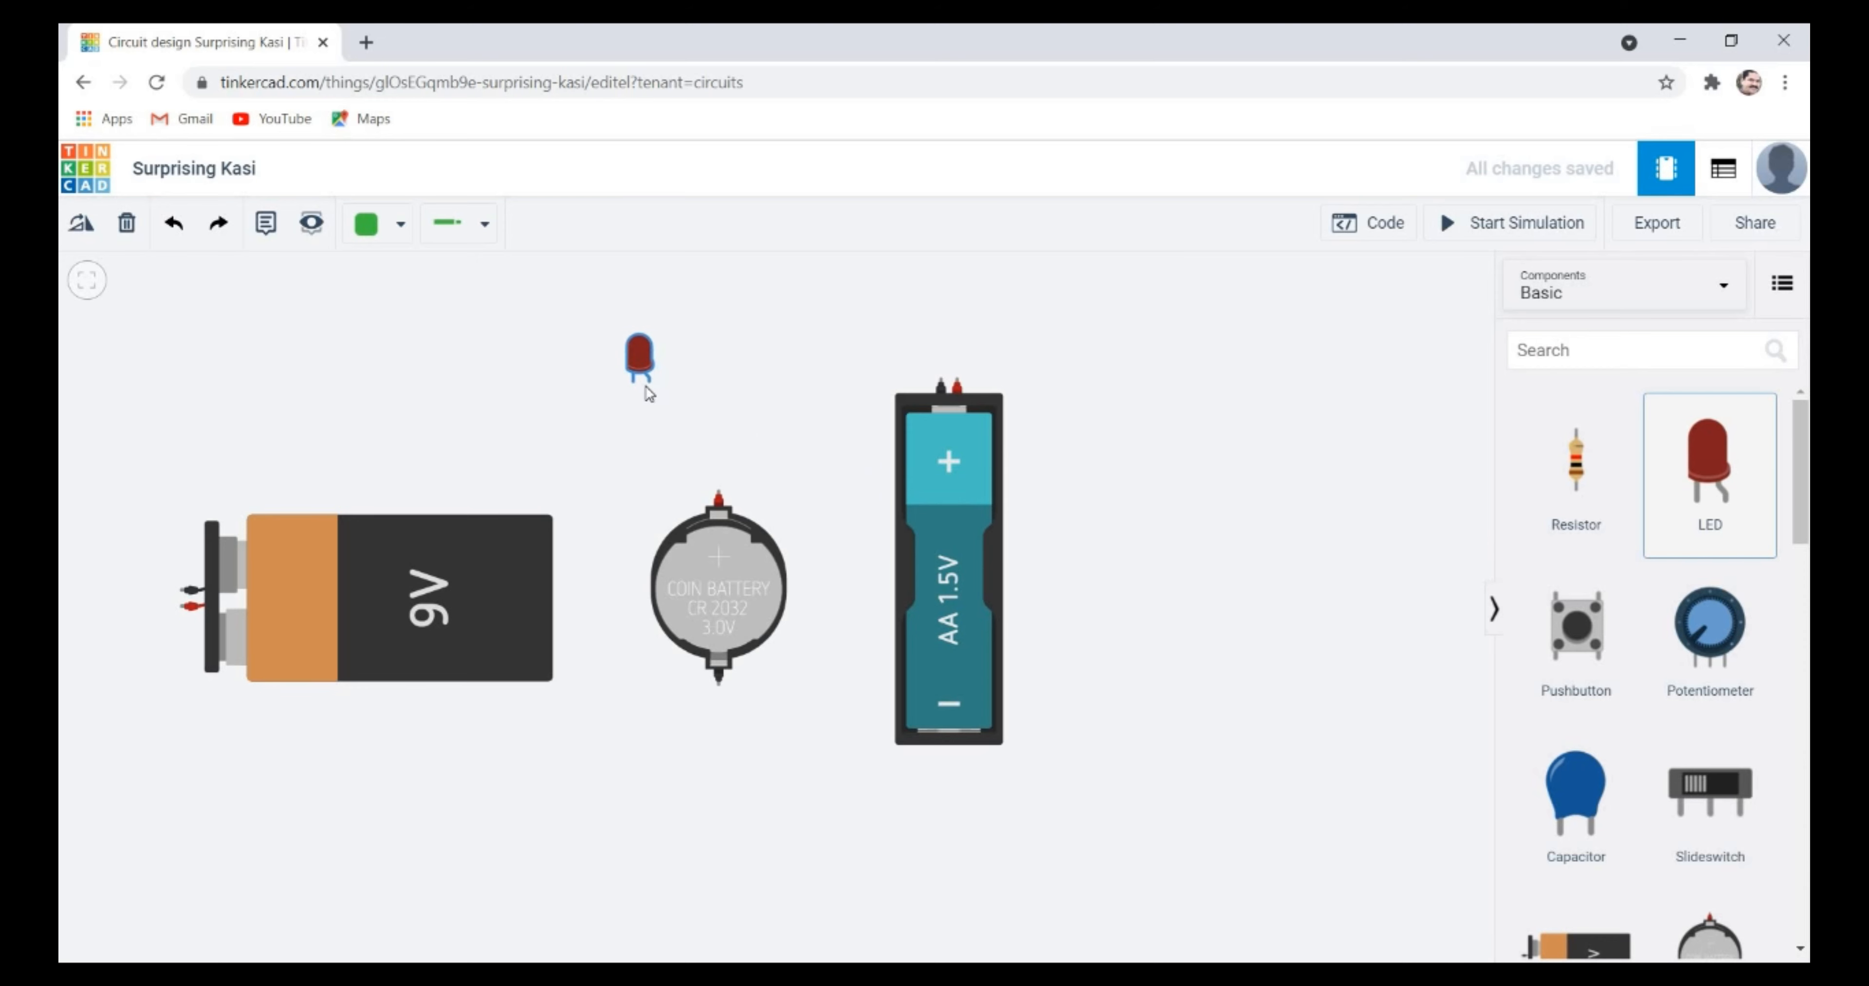
click(645, 384)
click(1576, 466)
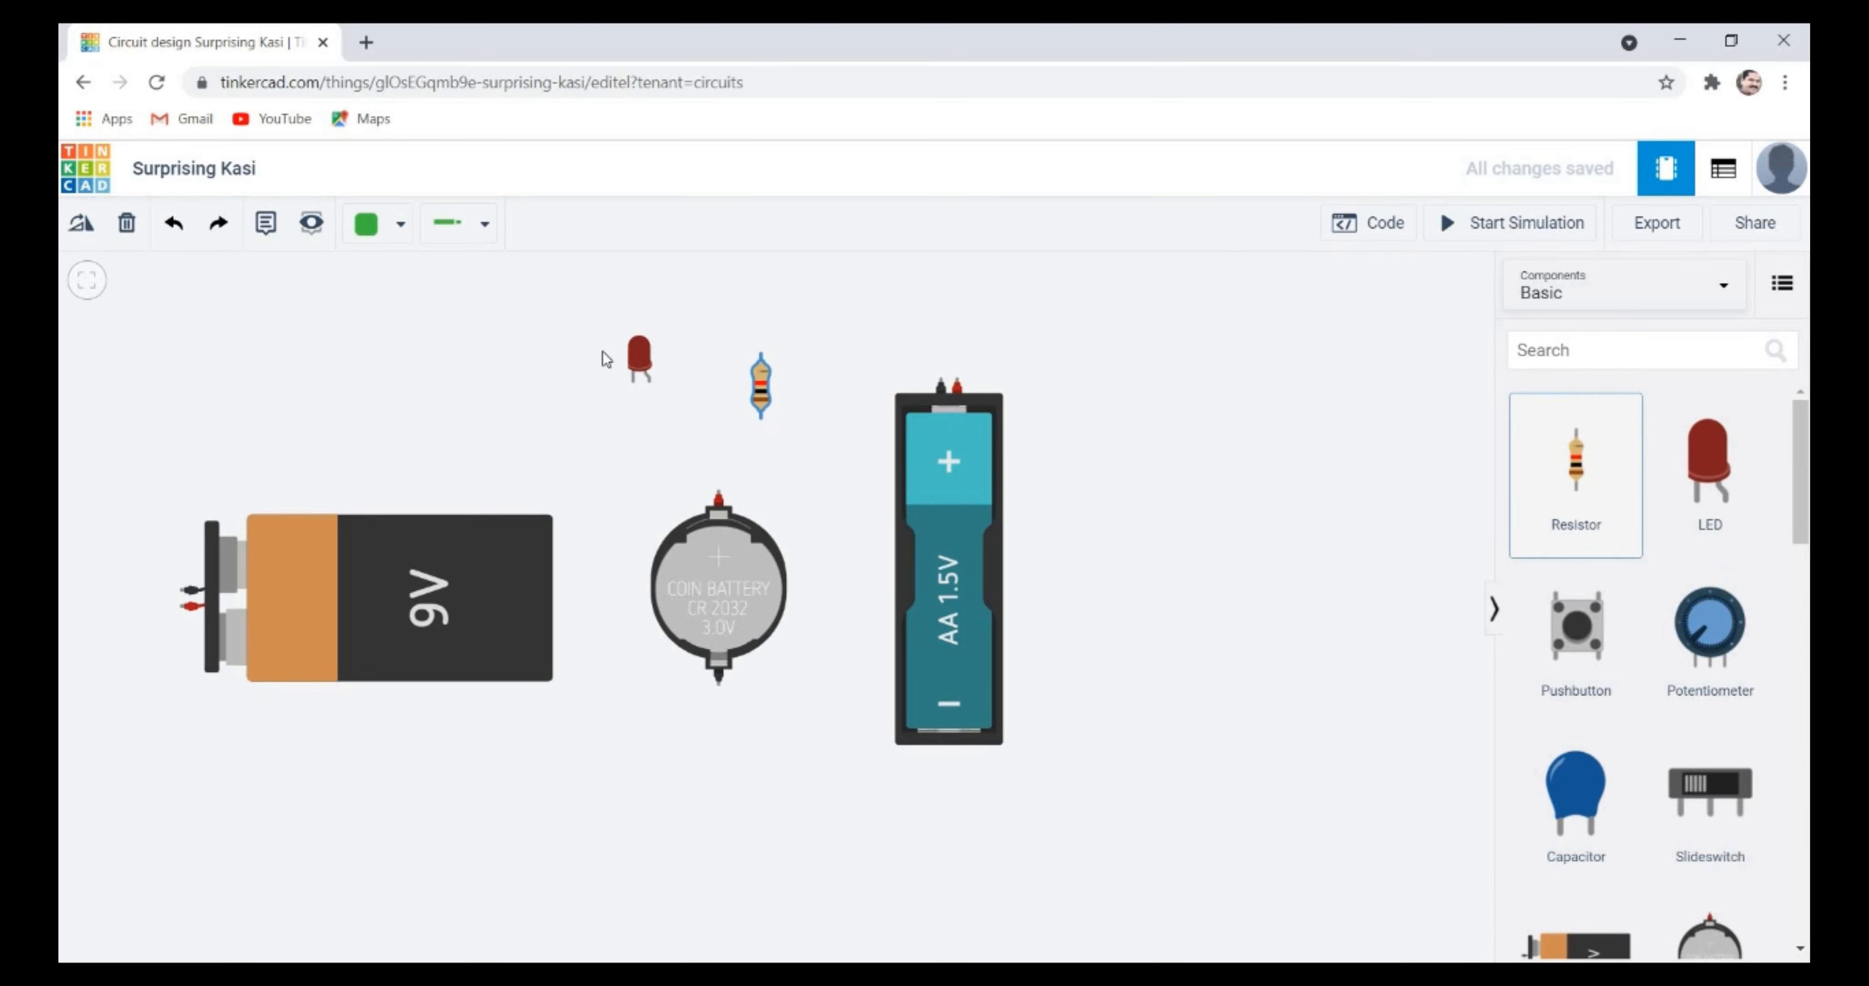
click(519, 366)
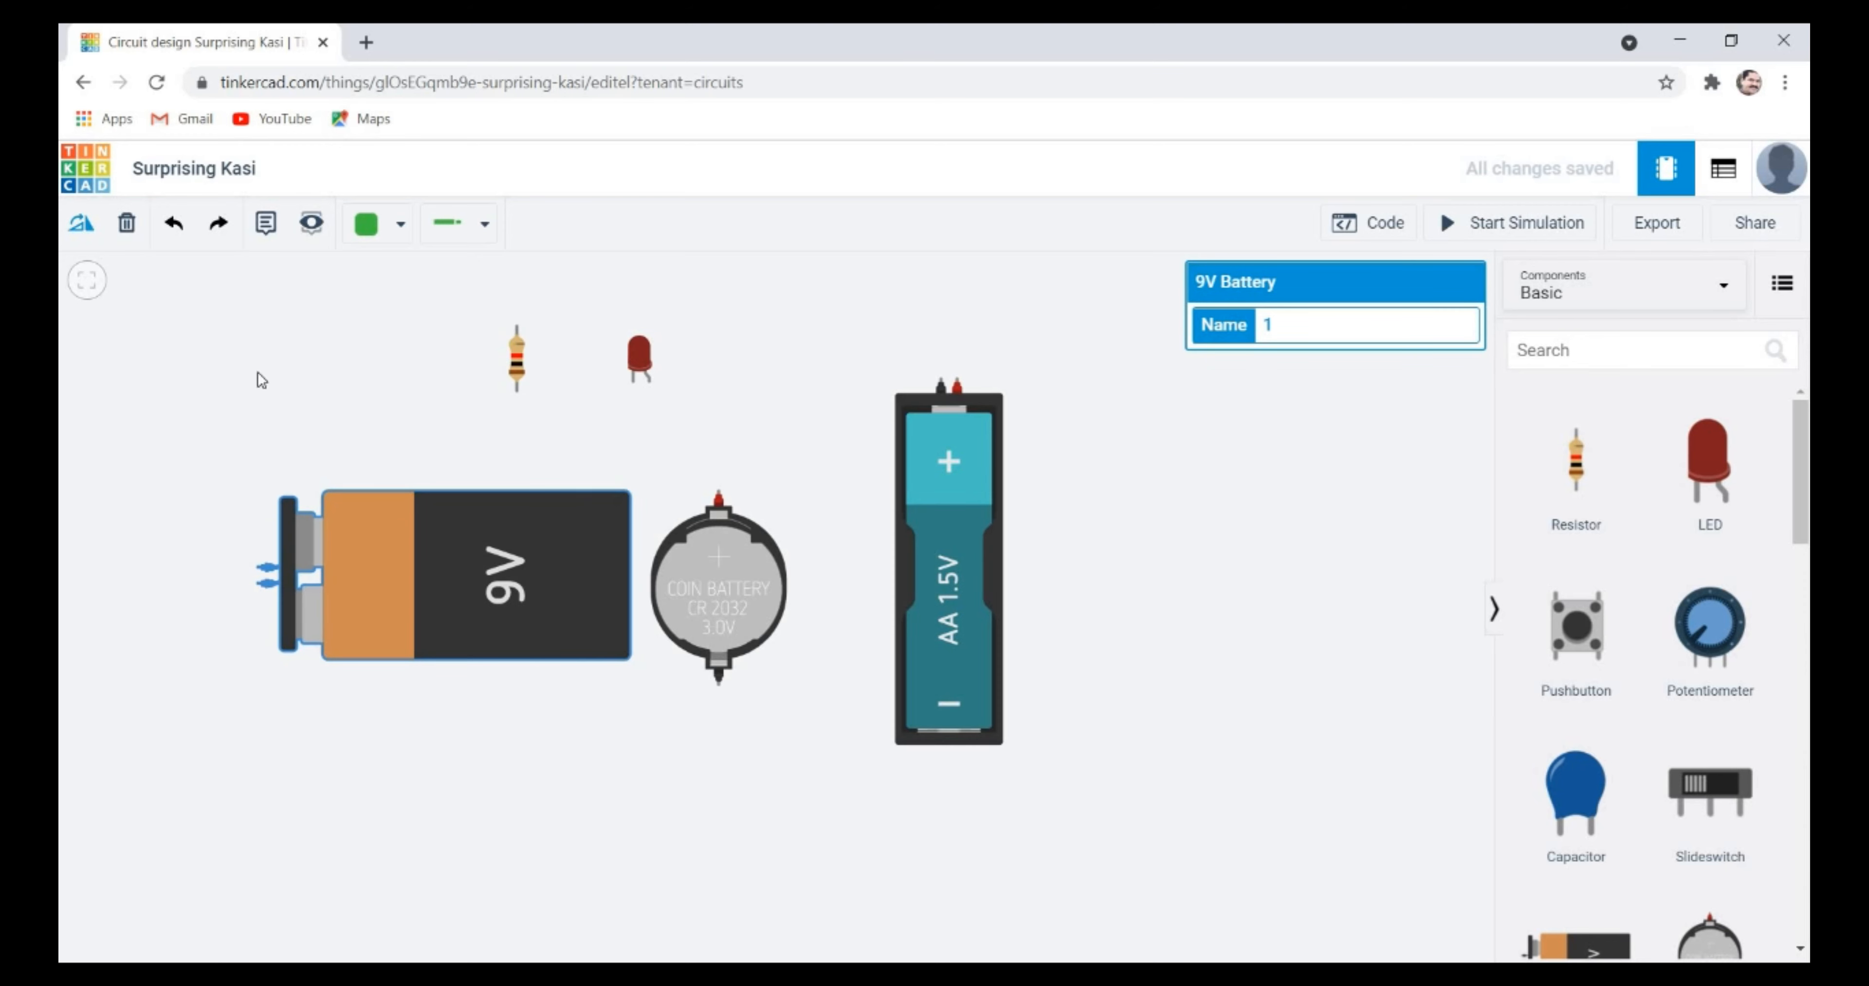
- Reposition the 9V battery below the resistor and rotate it clockwise through a full turn plus one 30-degree increment
drag(511, 580, 447, 607)
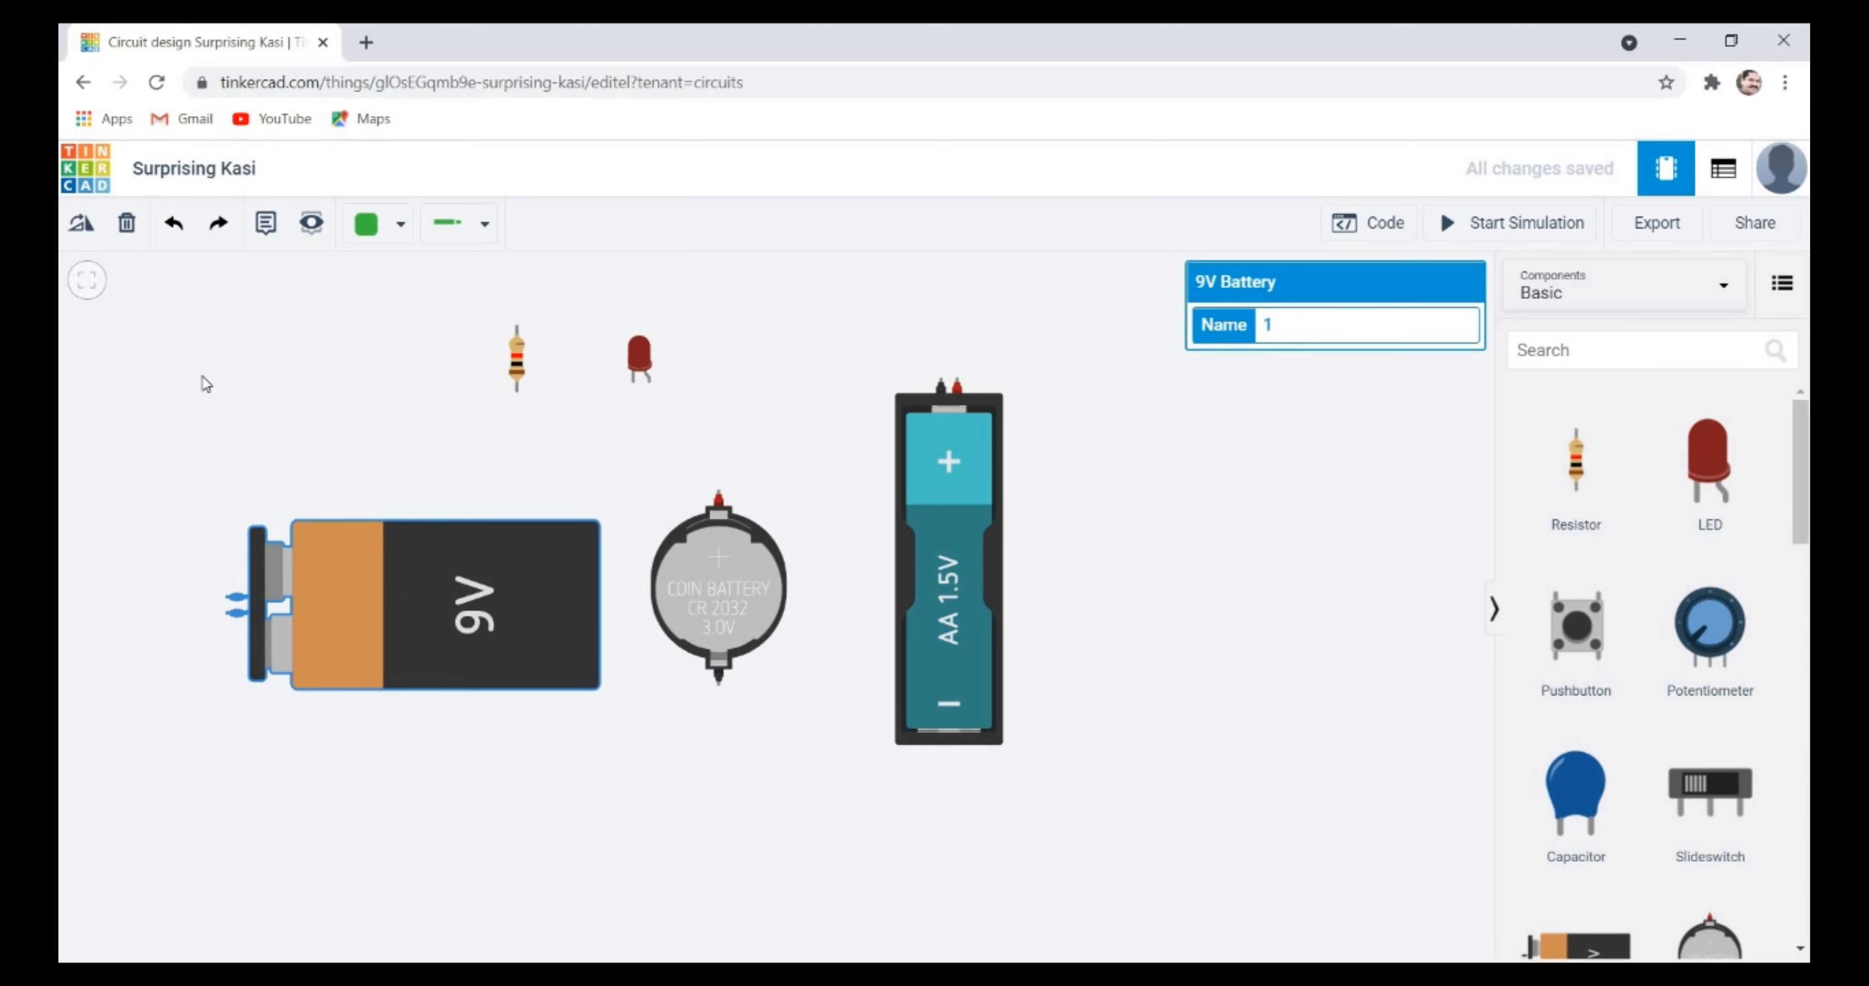
click(81, 231)
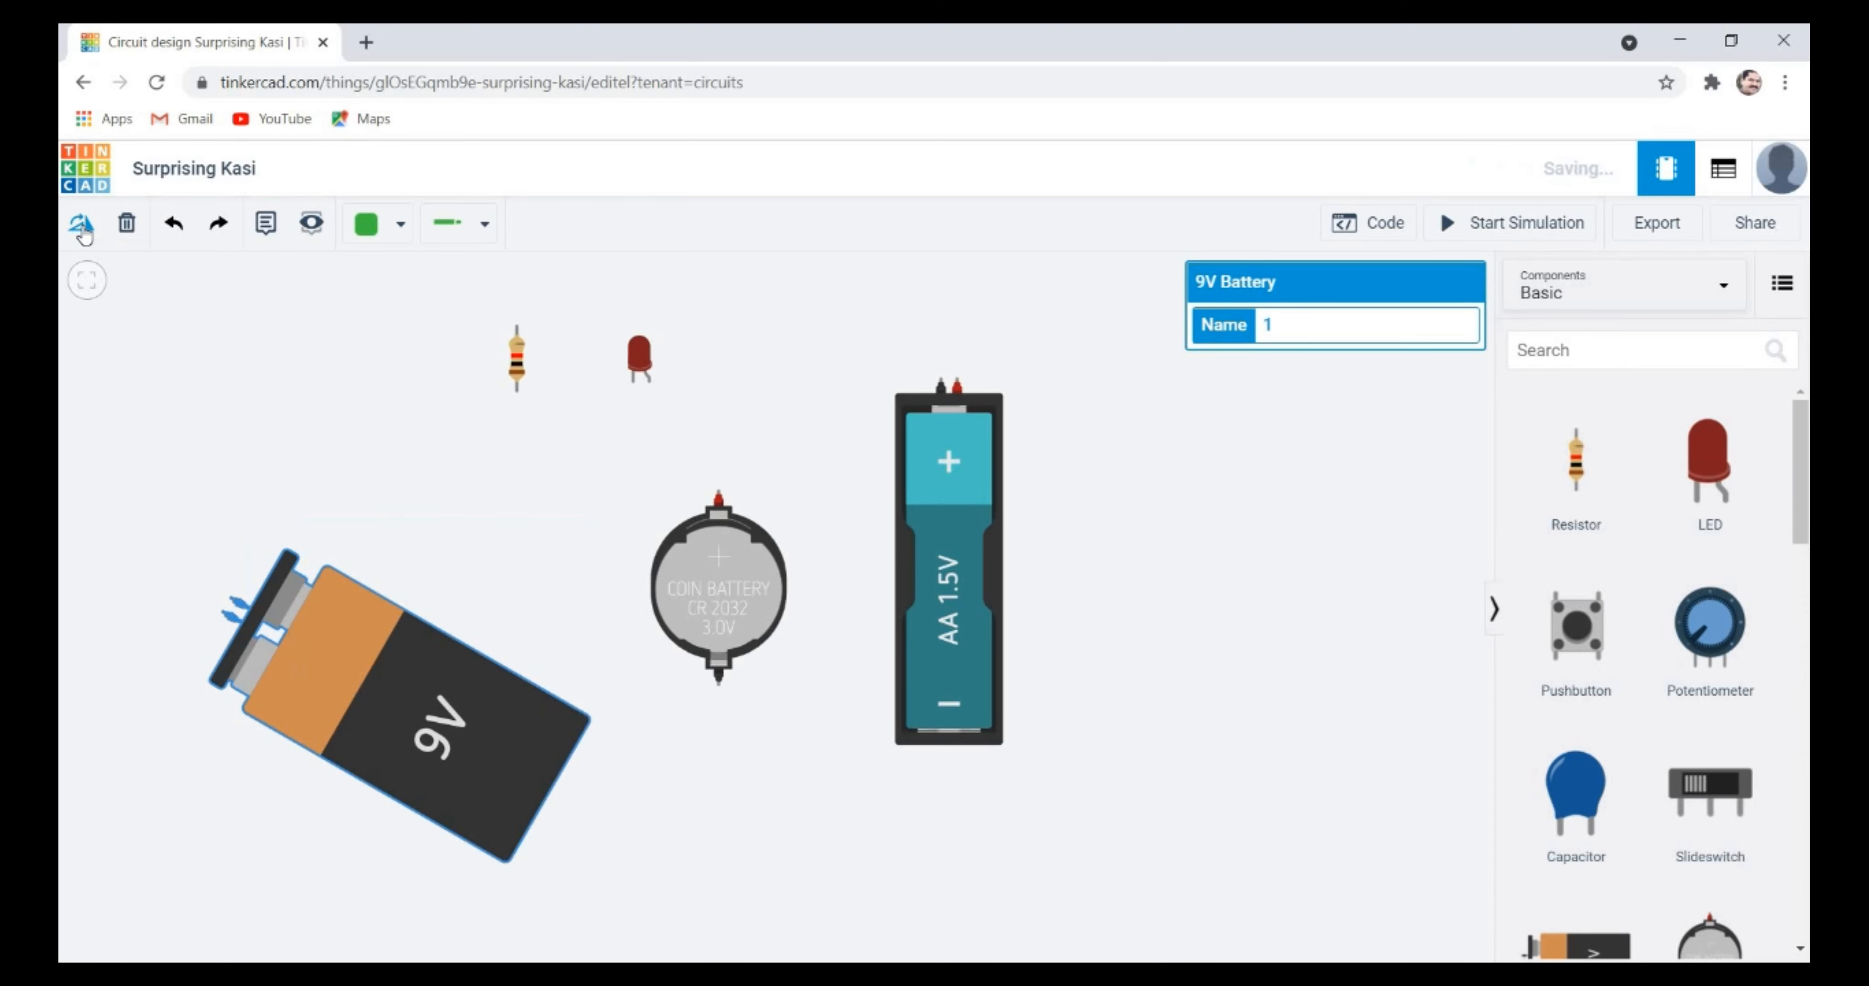
click(81, 231)
click(81, 230)
click(82, 231)
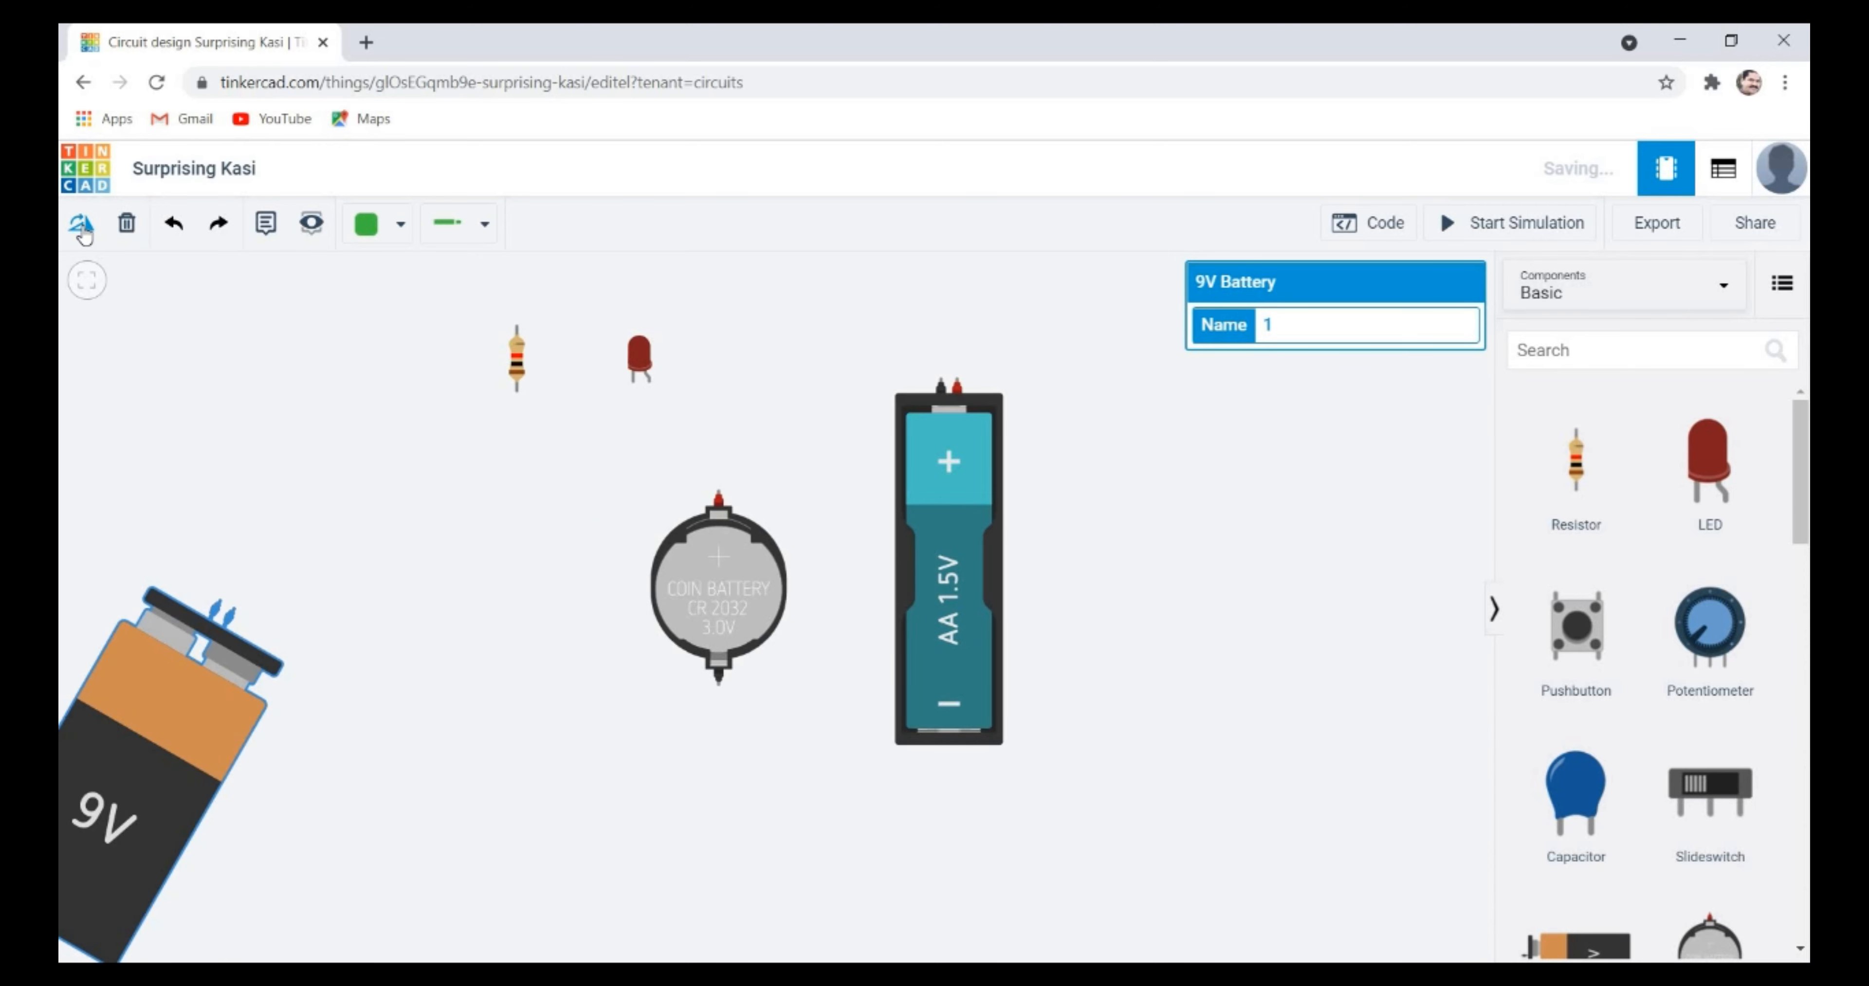
click(81, 230)
click(81, 231)
click(81, 231)
click(82, 230)
click(81, 231)
click(81, 230)
click(82, 231)
click(81, 231)
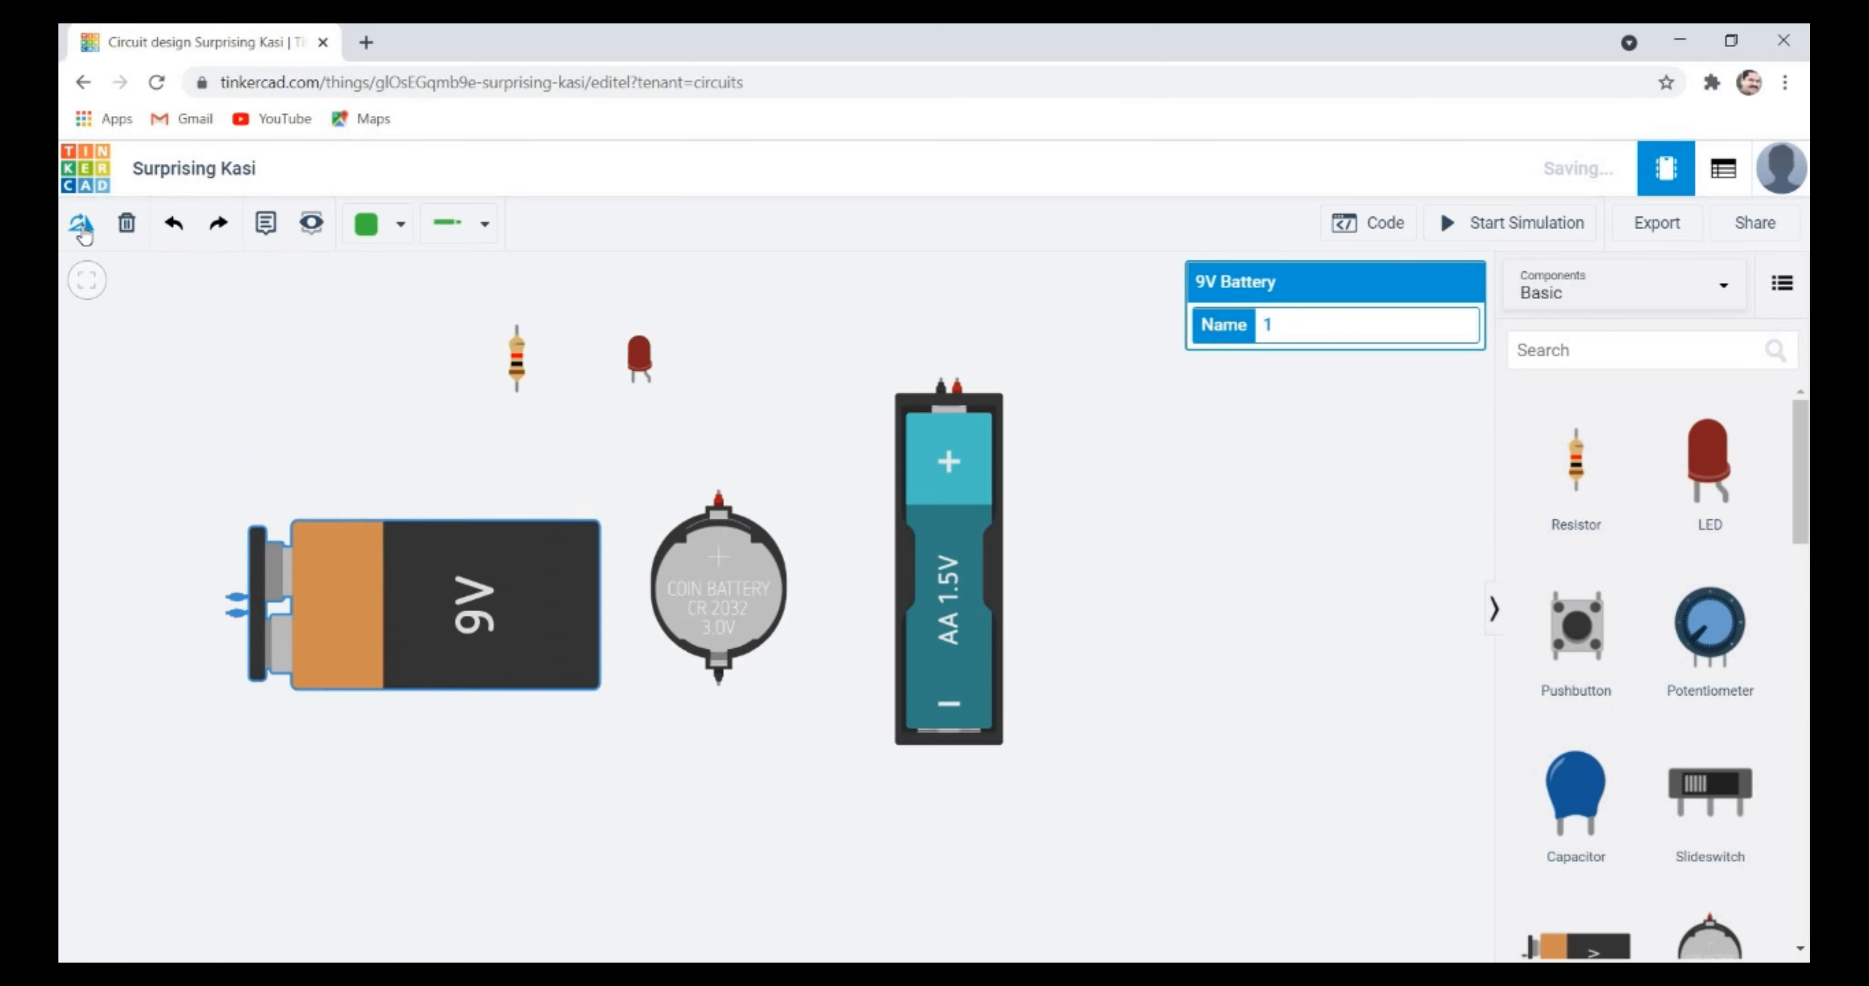
click(81, 230)
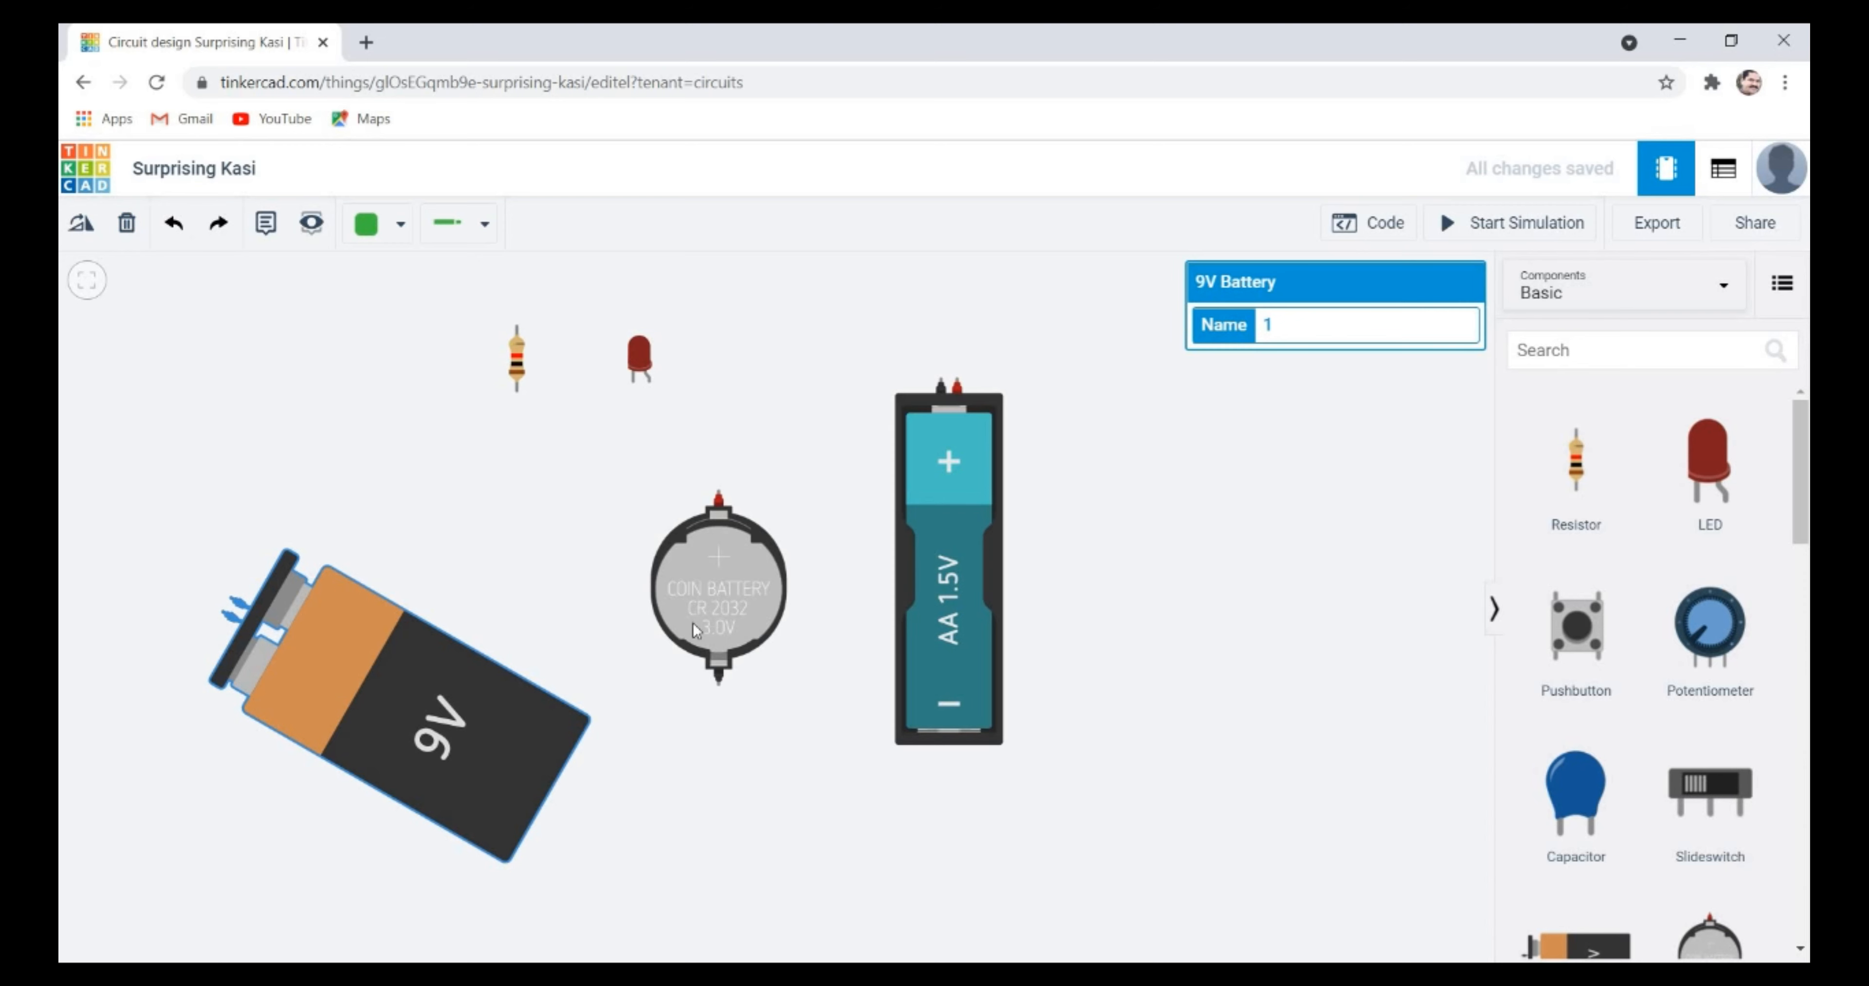
- Delete the 3V coin cell and the 1.5V battery, and move the 9V battery slightly up and right
click(726, 562)
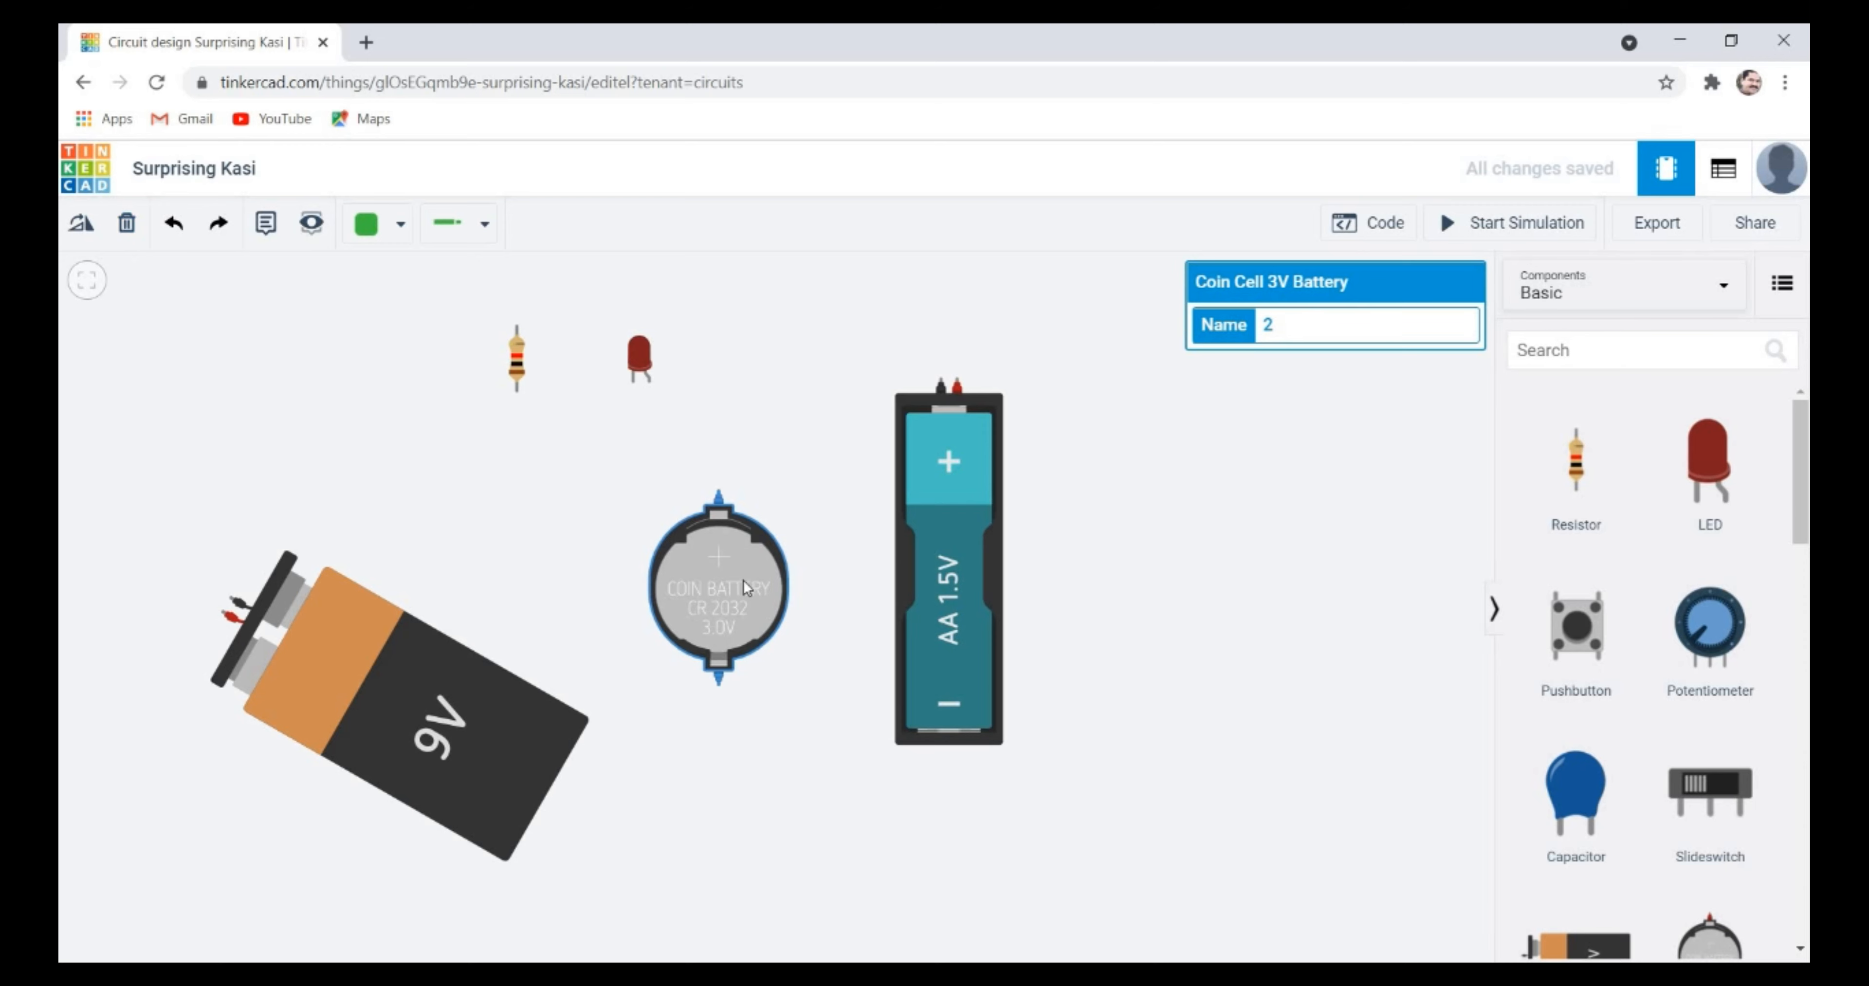
drag(743, 580, 719, 547)
click(127, 222)
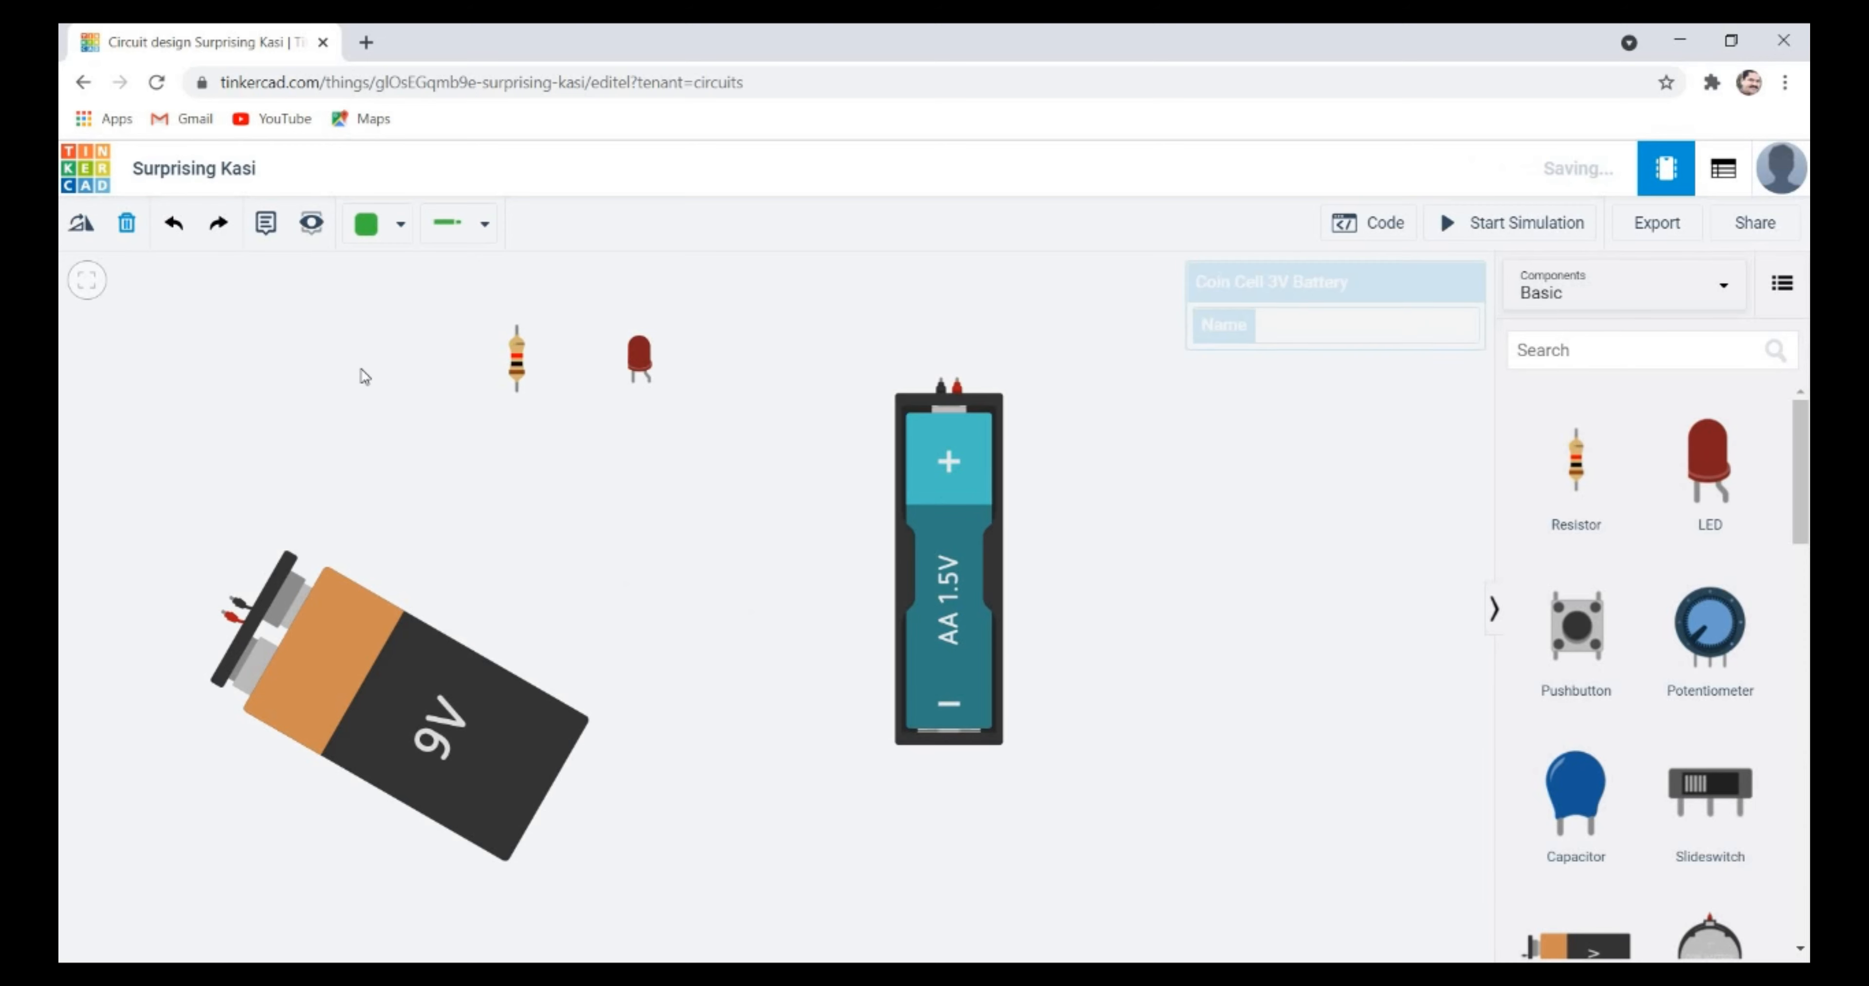
click(917, 503)
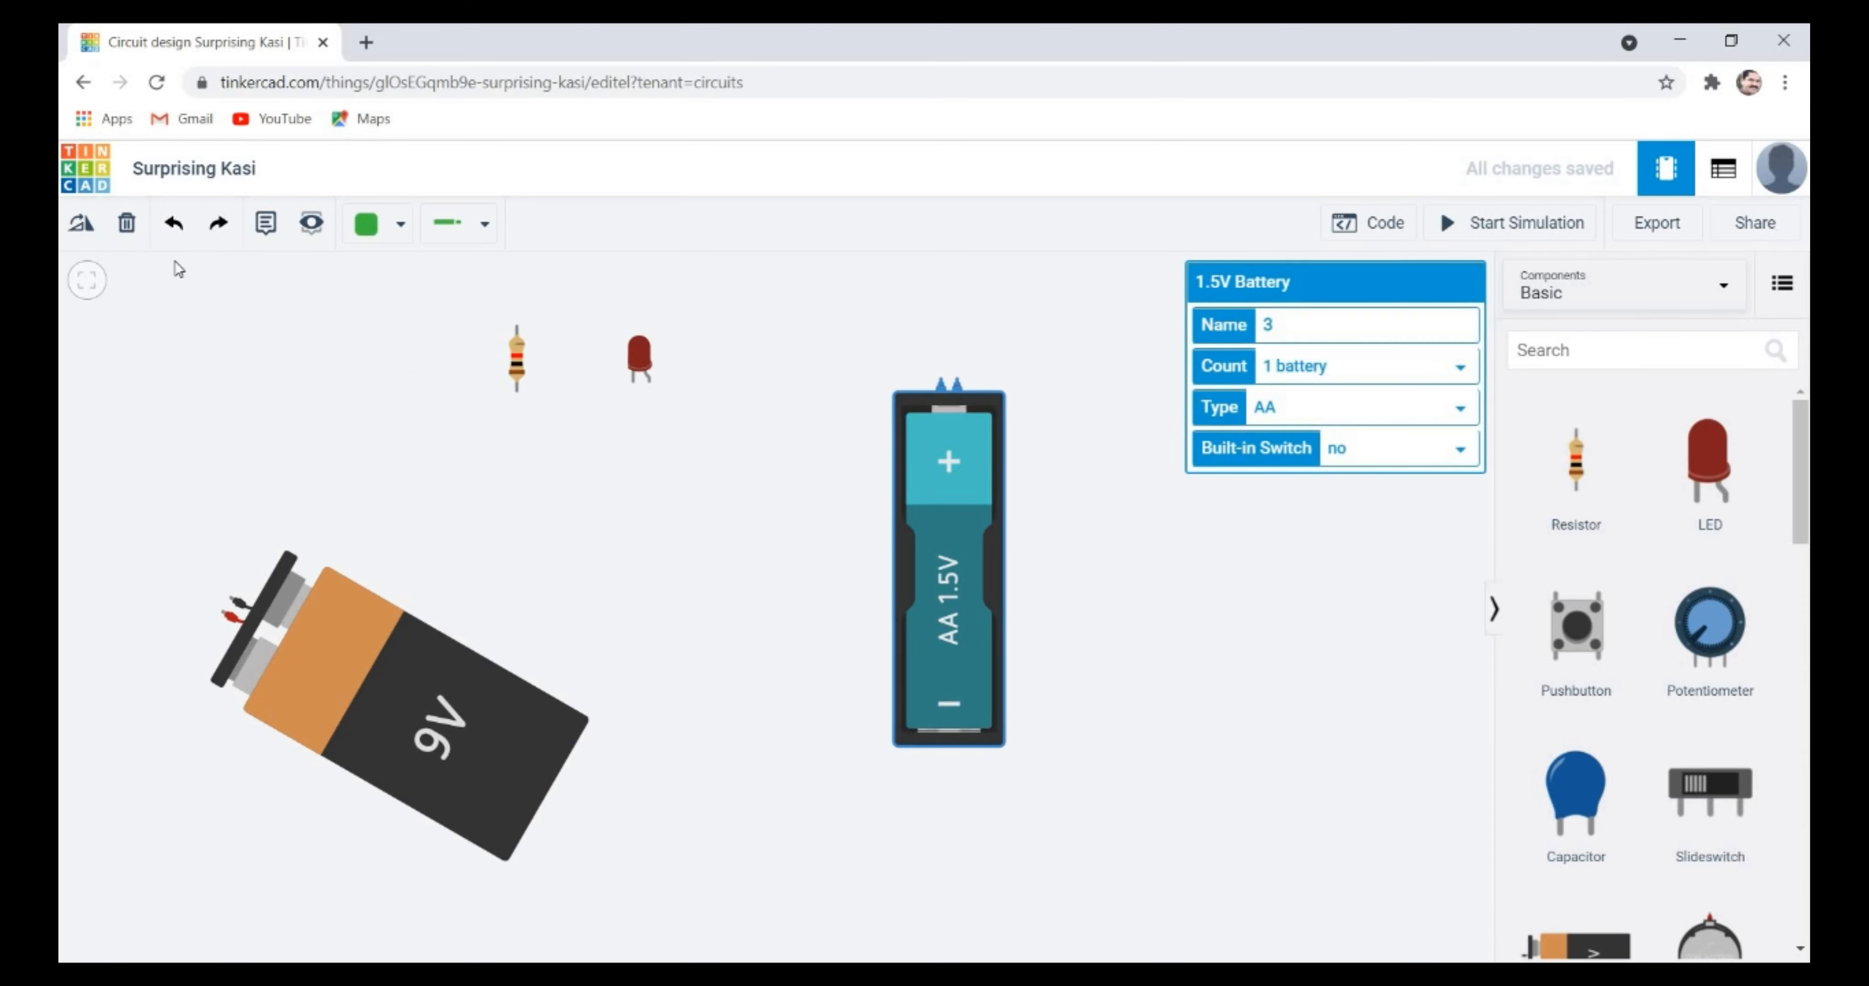
click(128, 226)
drag(484, 721, 574, 673)
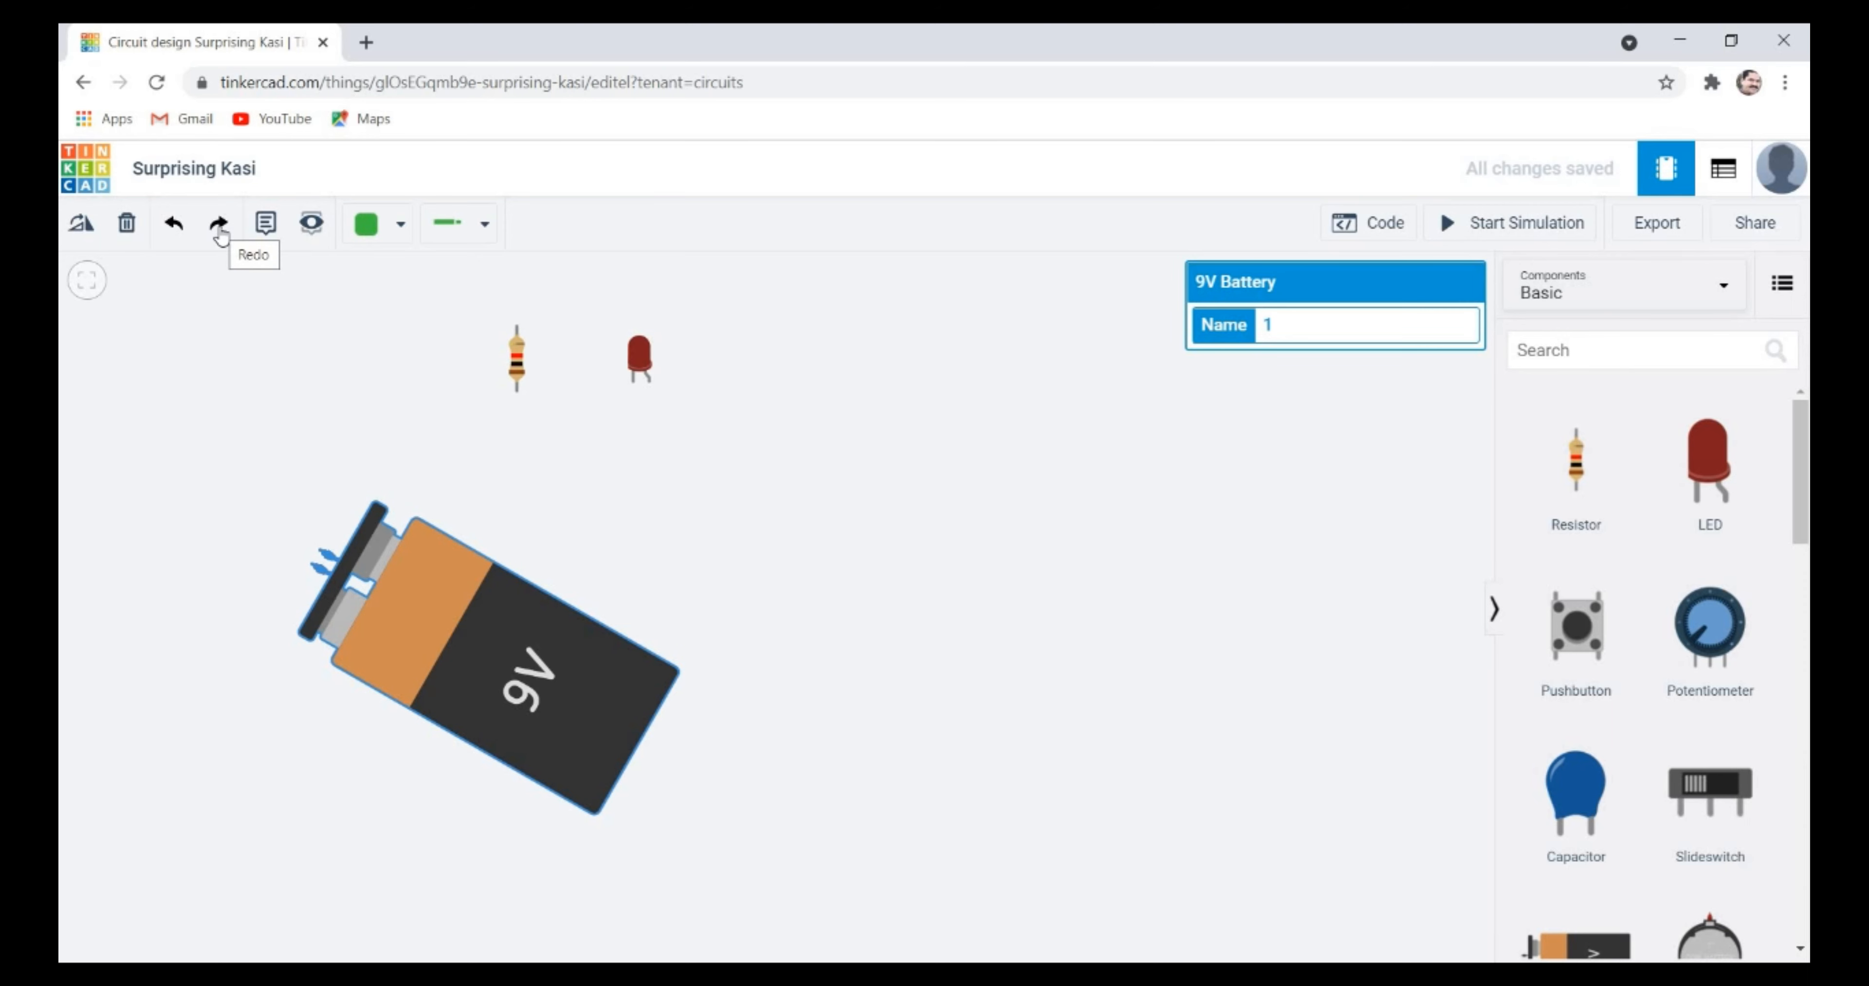
- Add a note annotation to the circuit, placed above and left of the 9V battery
click(267, 225)
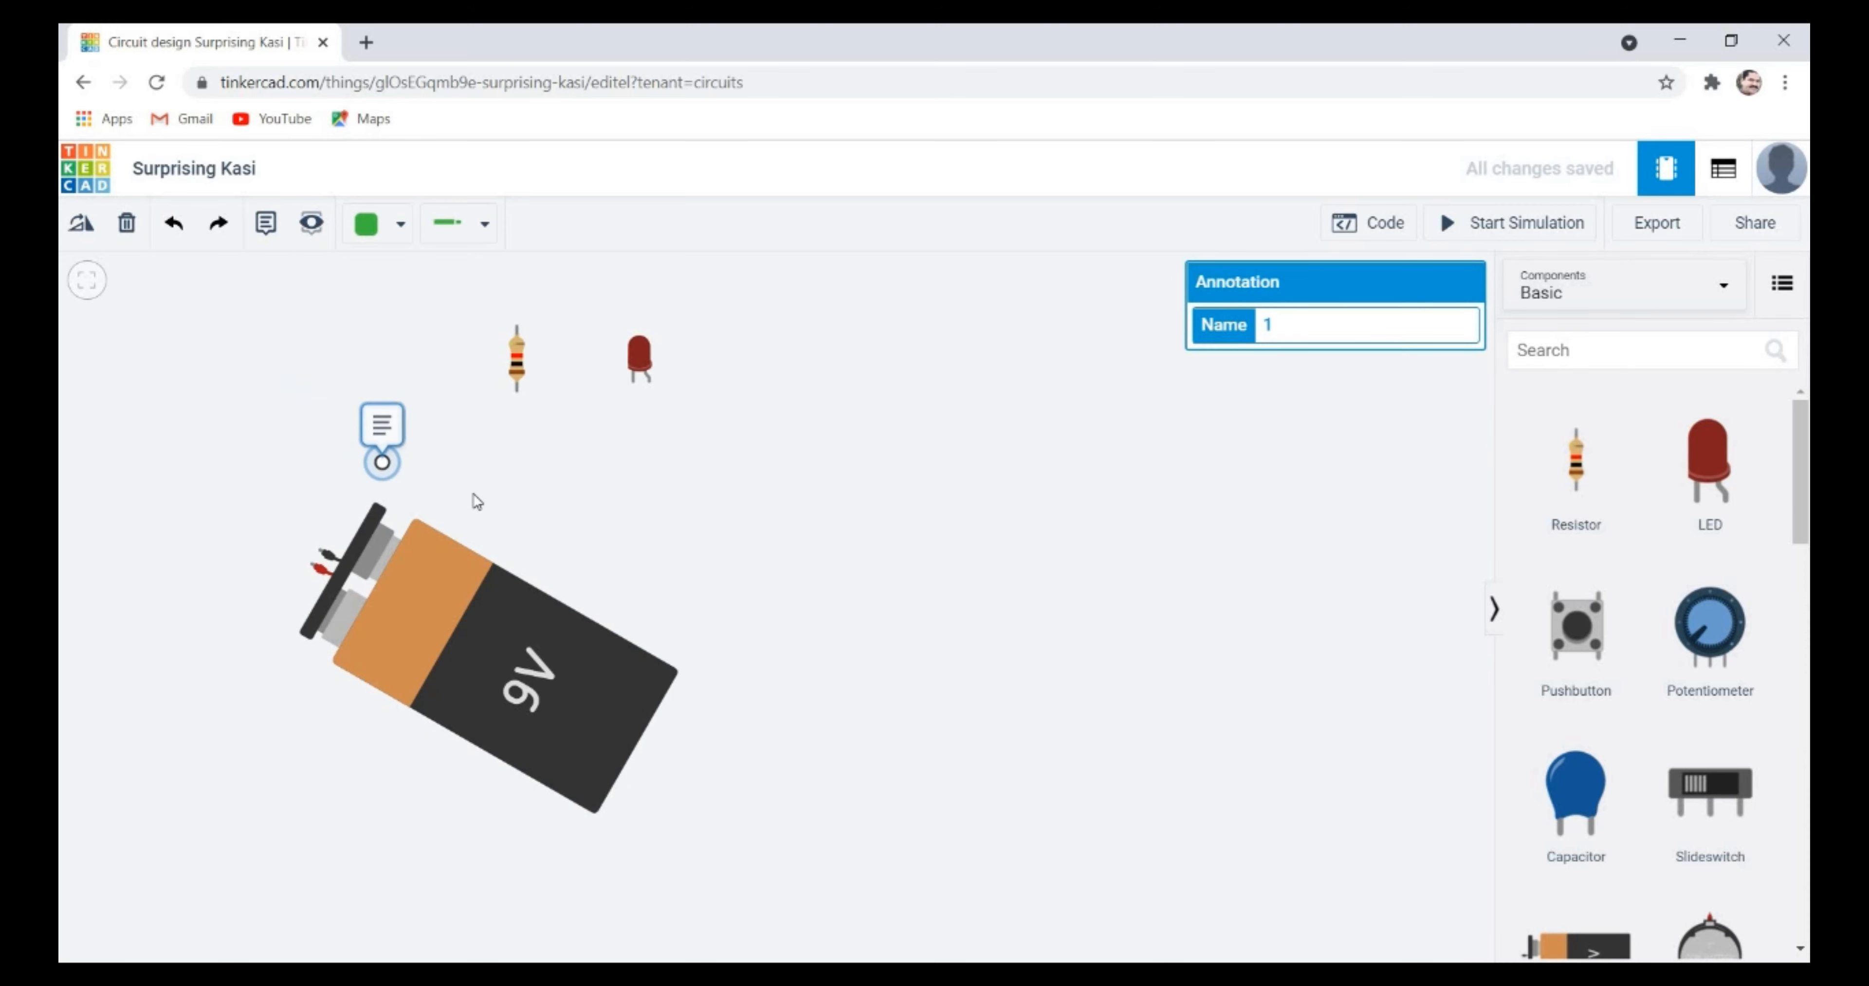
click(514, 497)
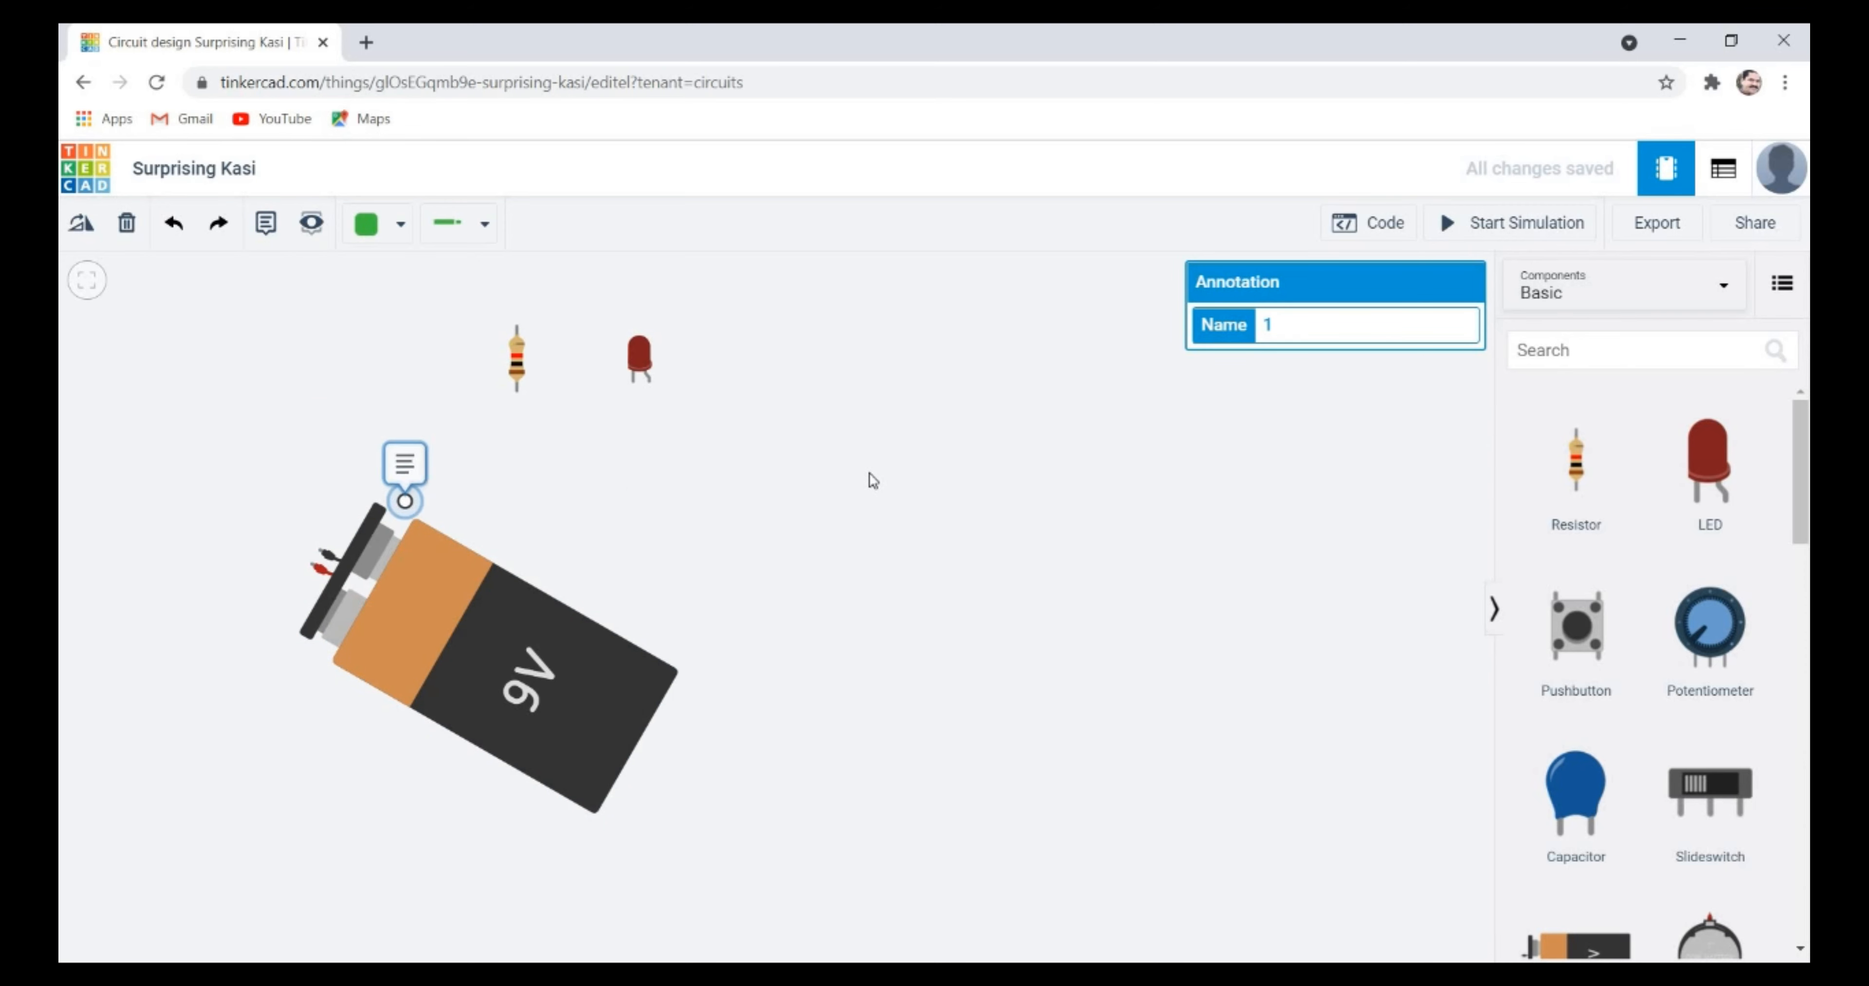
click(1088, 678)
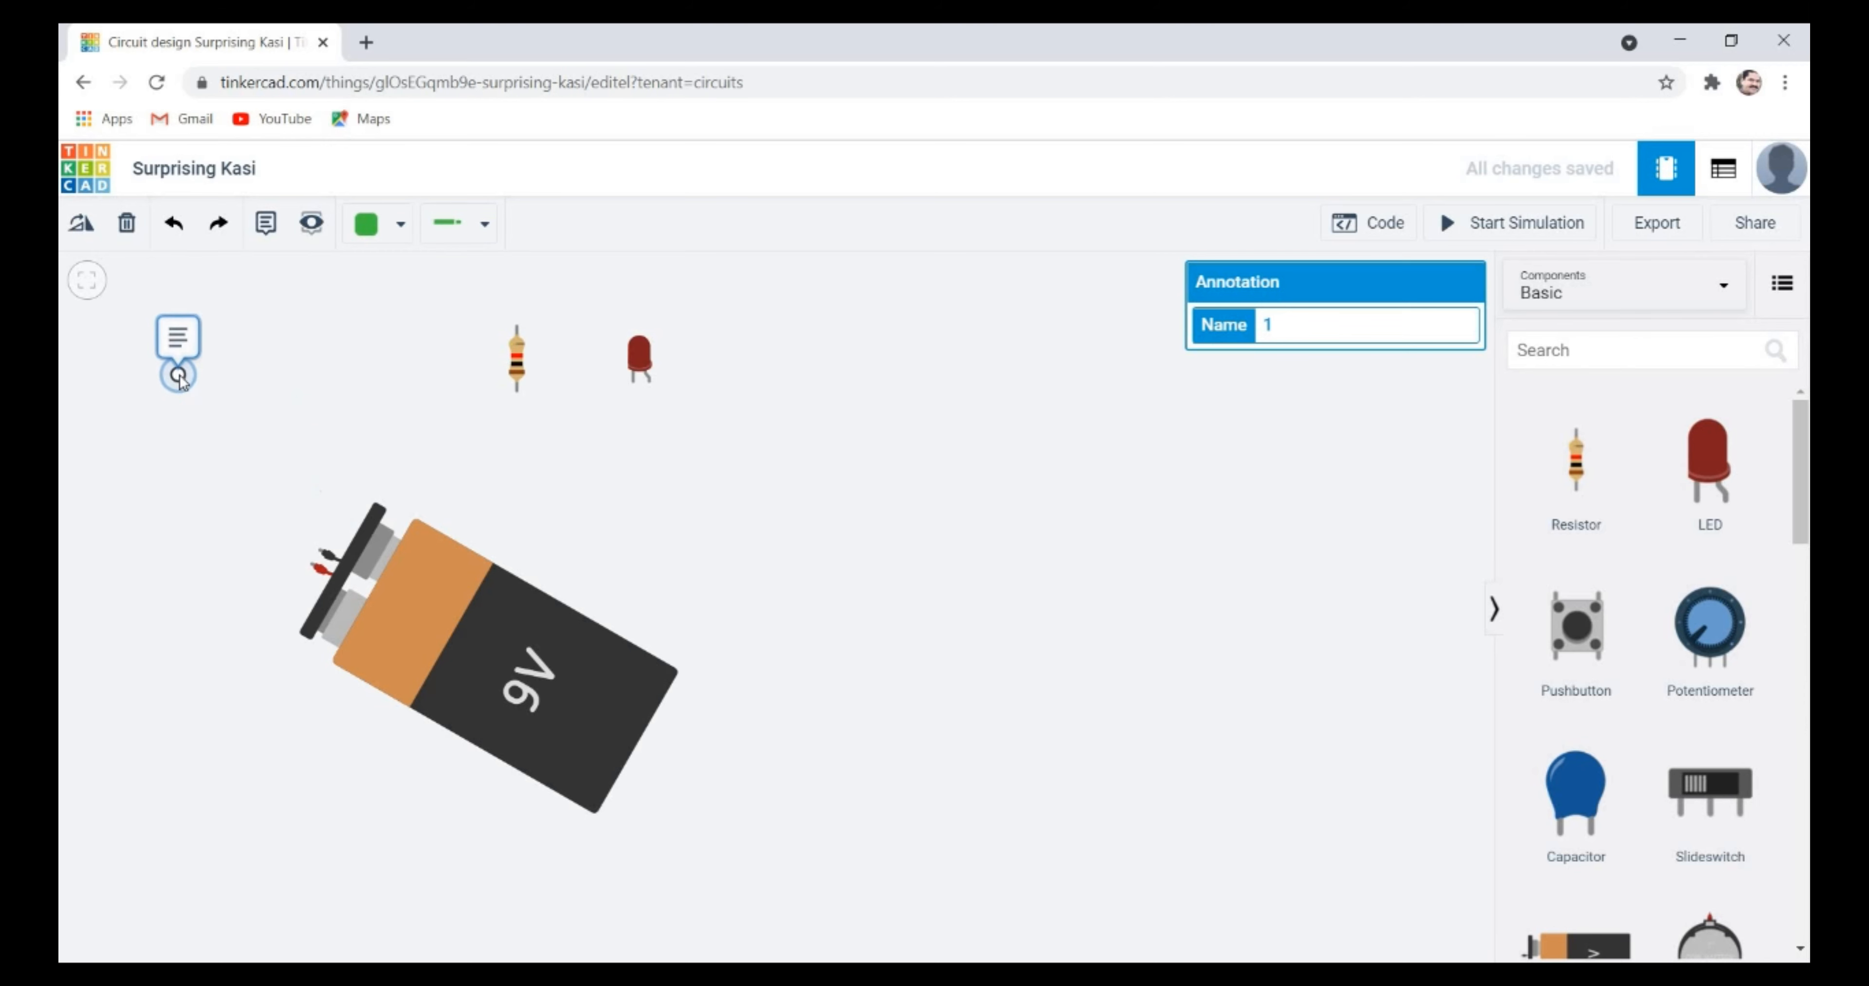
click(189, 429)
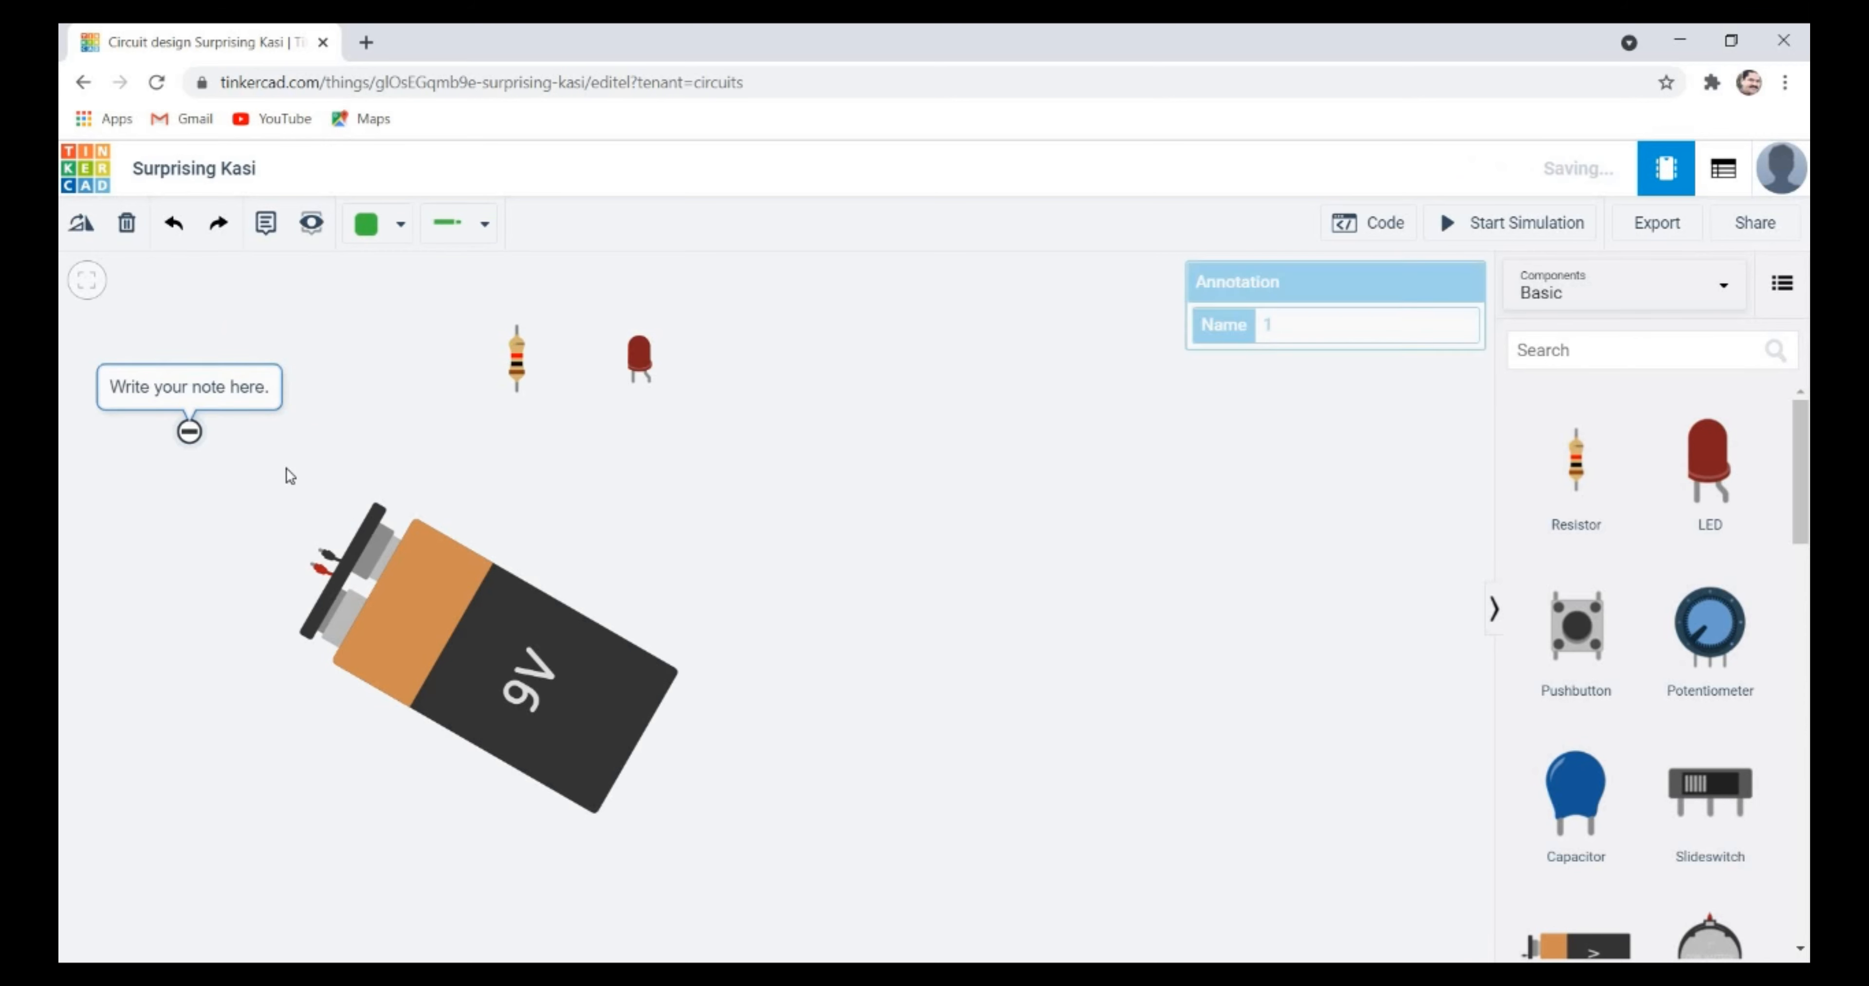
double_click(263, 395)
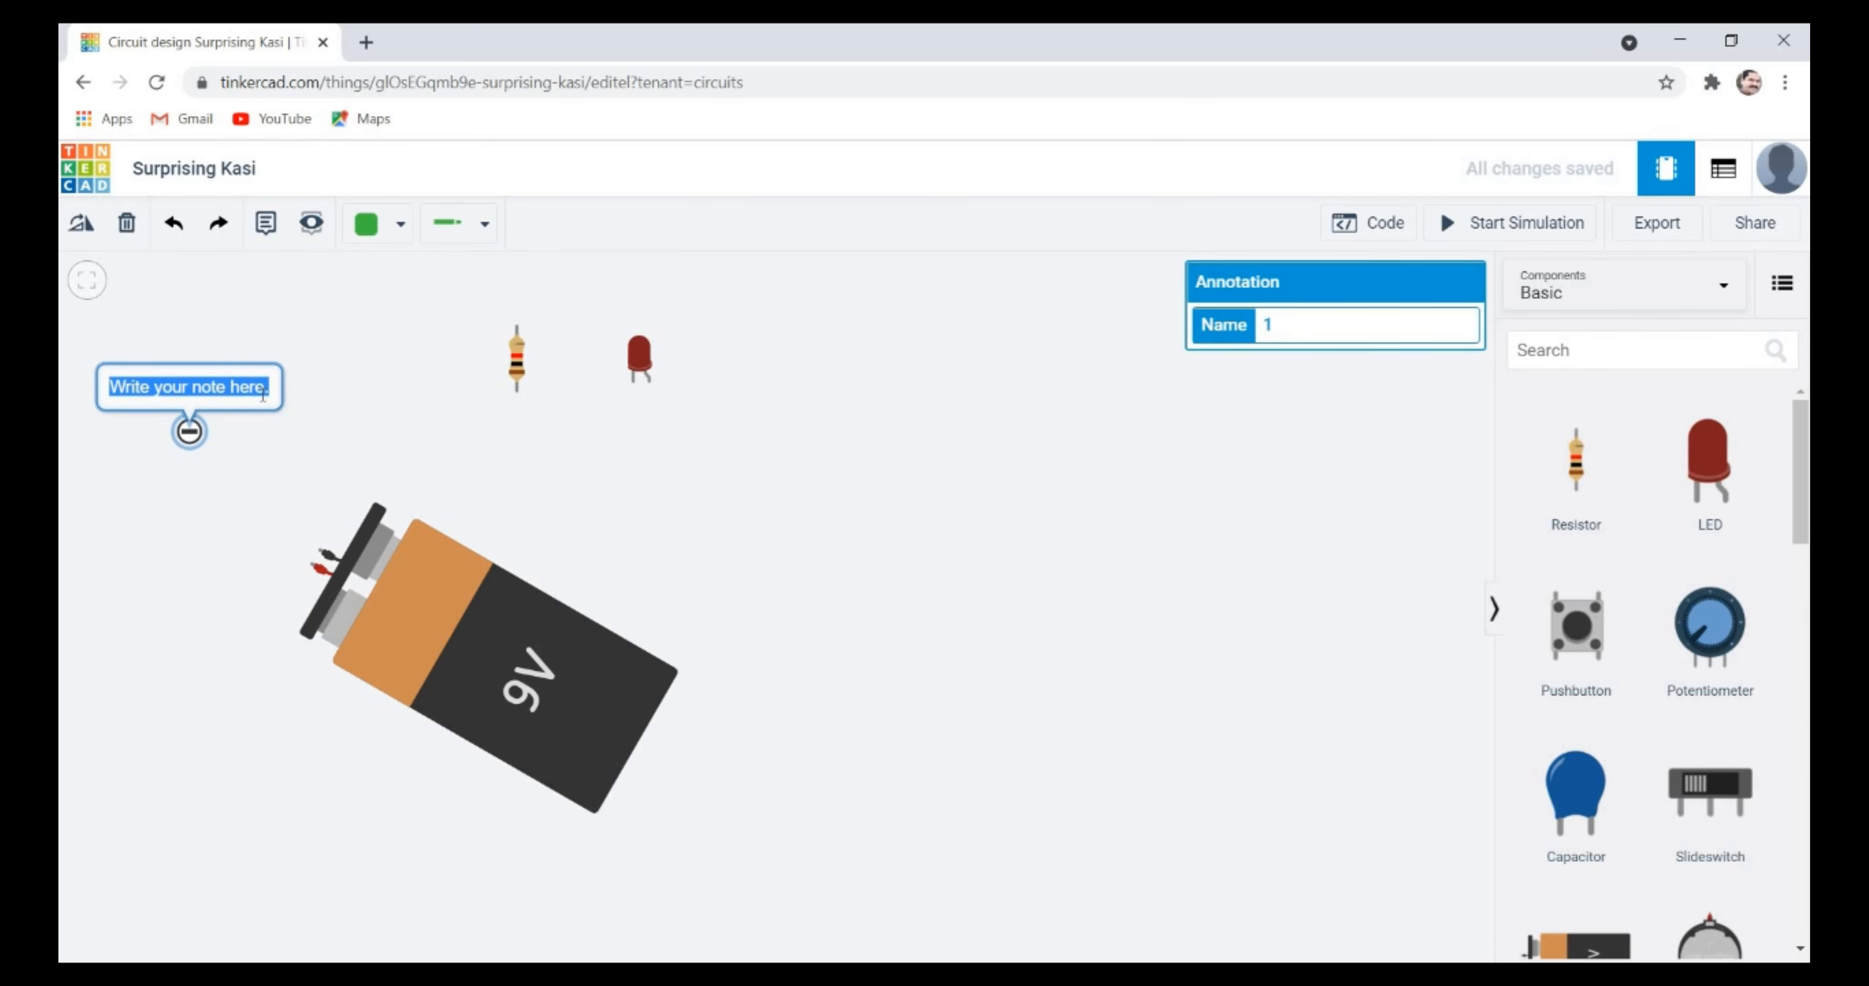
text(B)
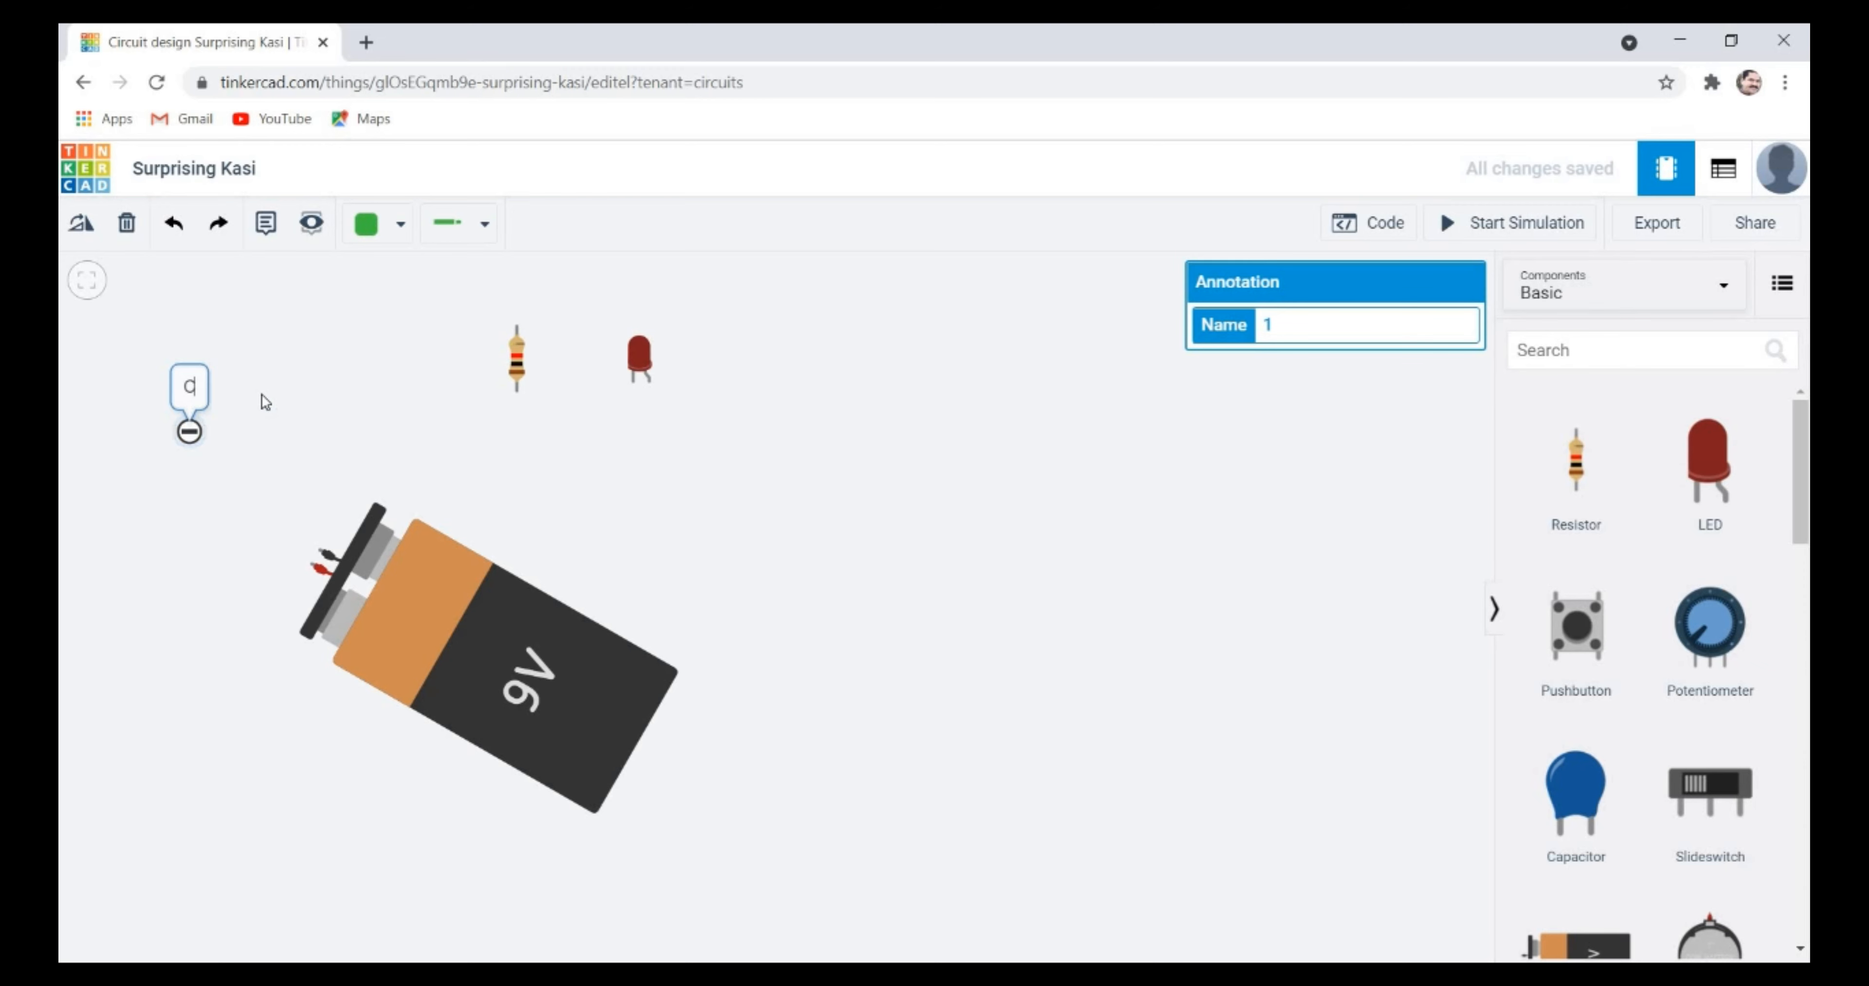
key(BackSpace)
text(Barry Ci)
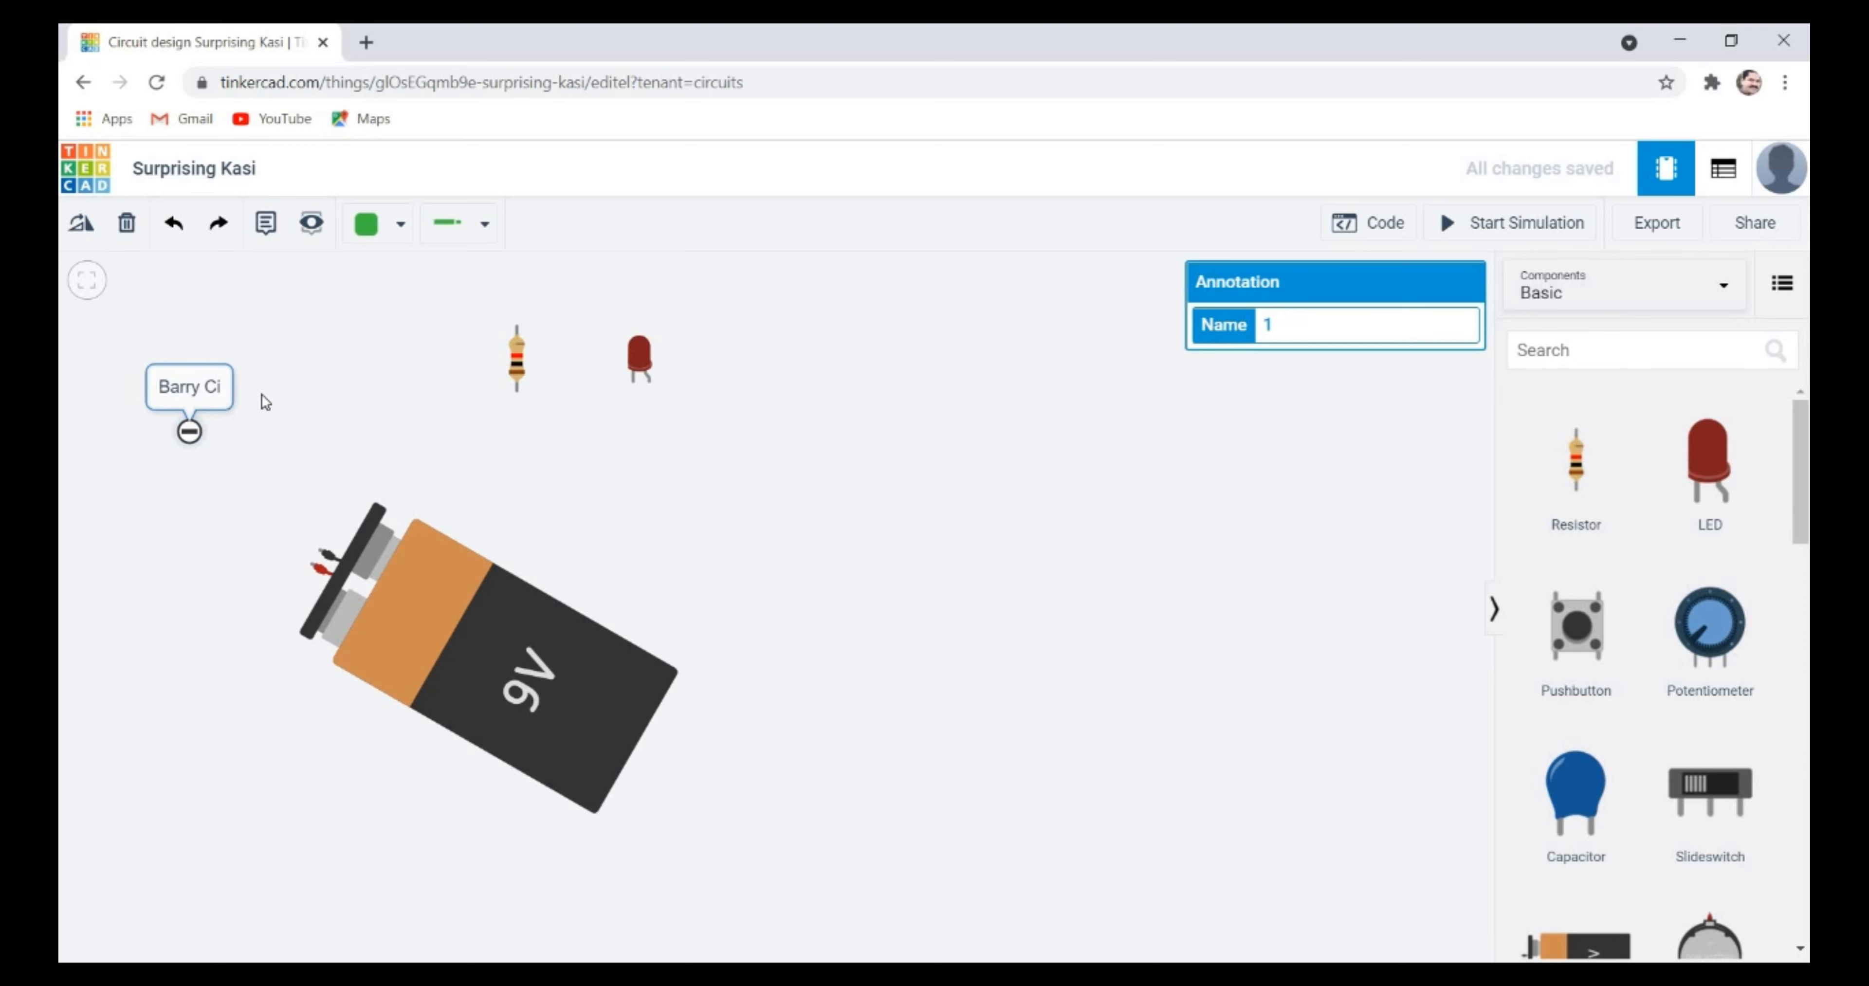
text(rcuit)
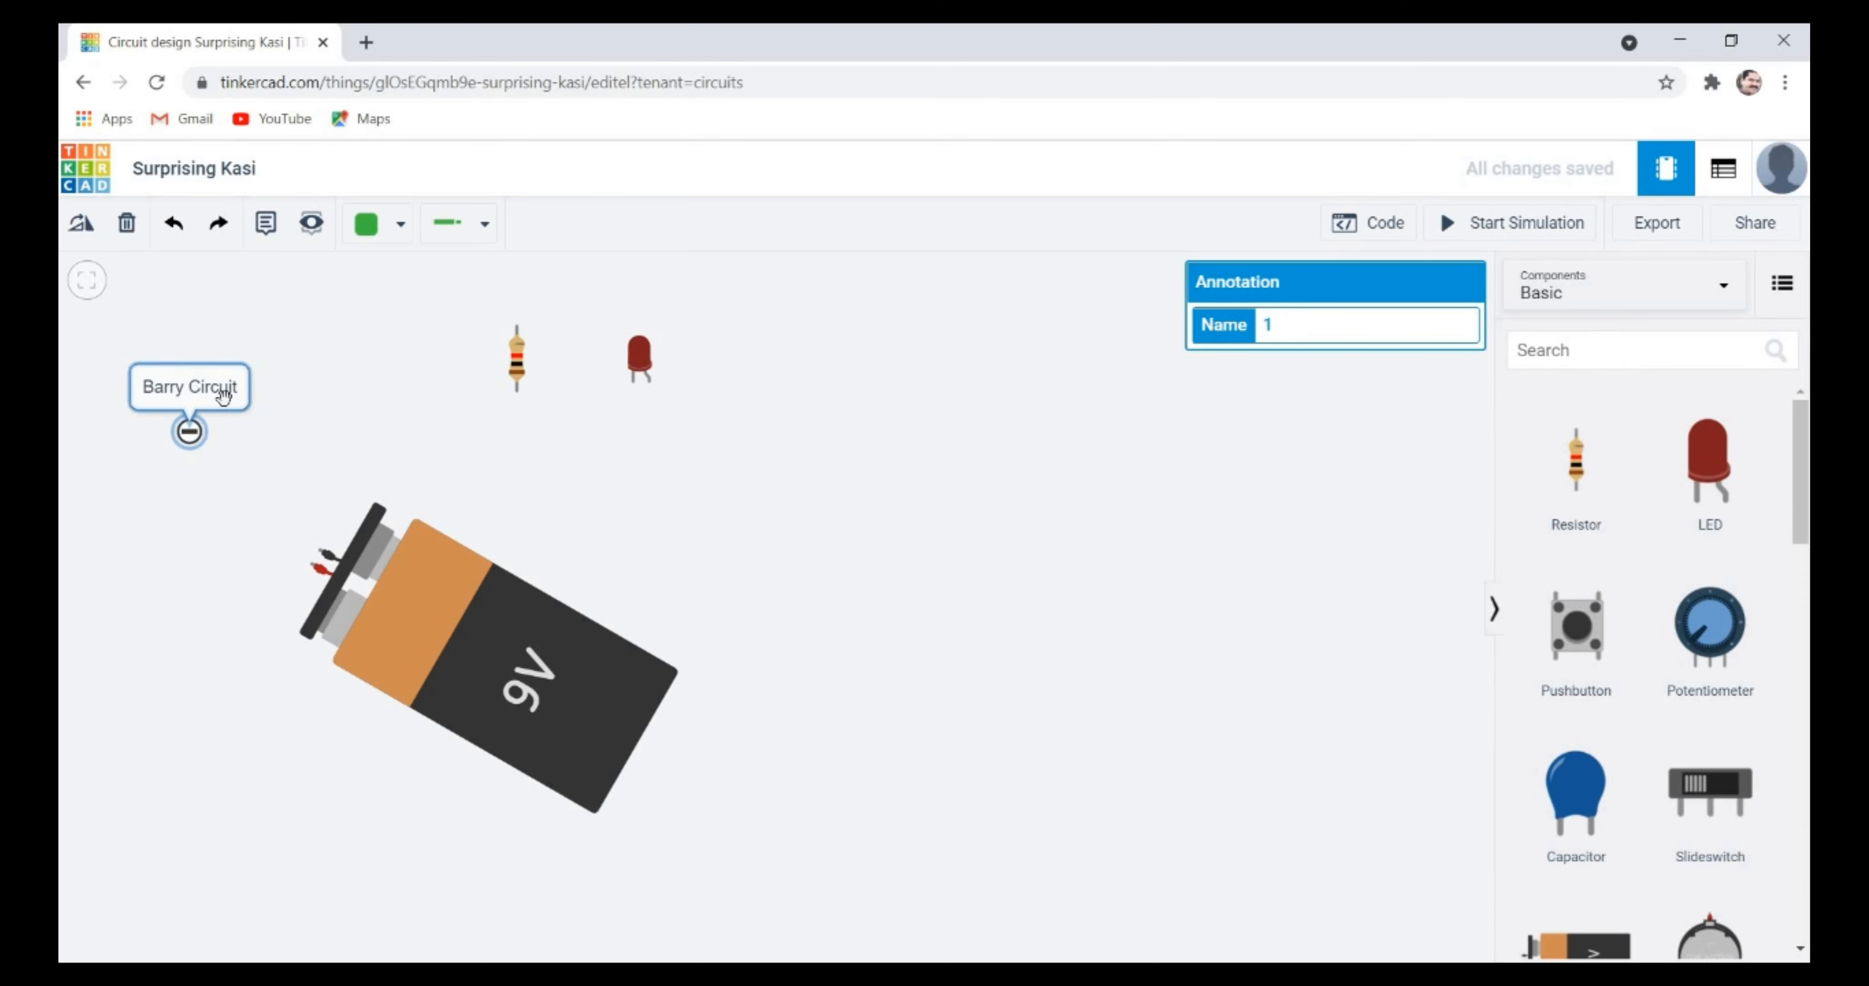
- Replace the note's text above the 9V battery with "Battery Circuit"
double_click(224, 371)
text(B)
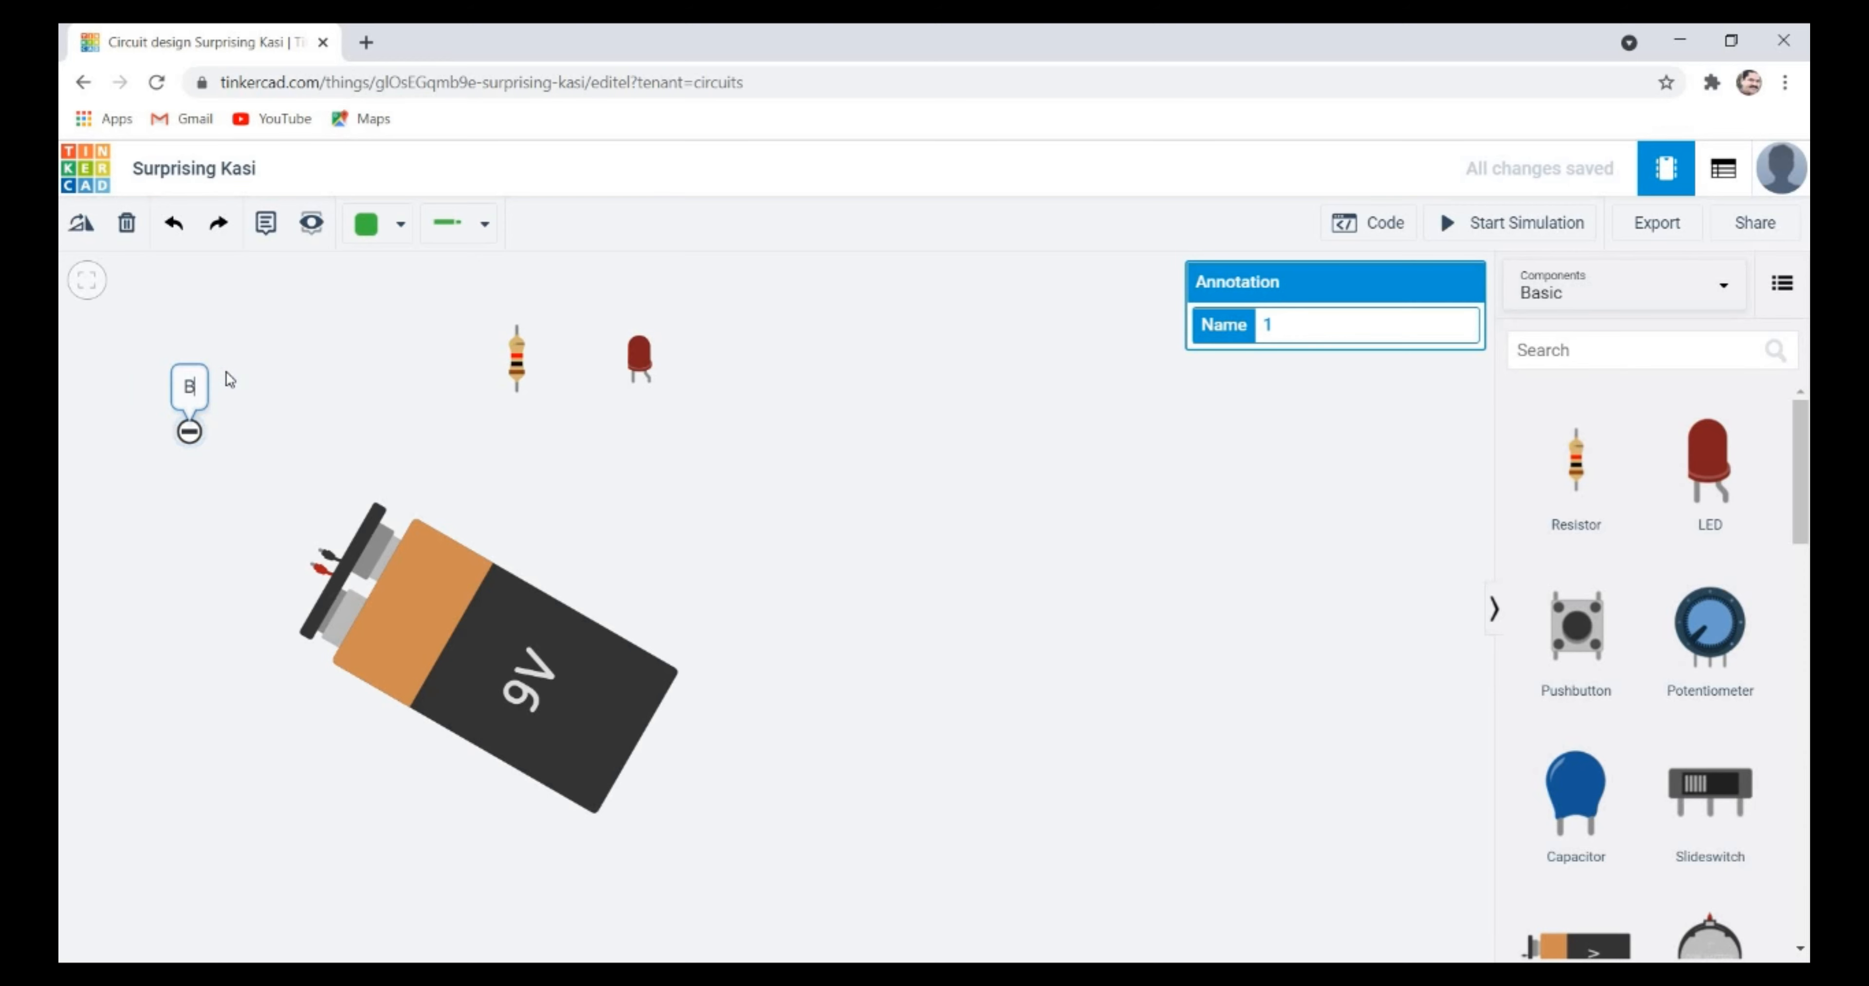
text(attery)
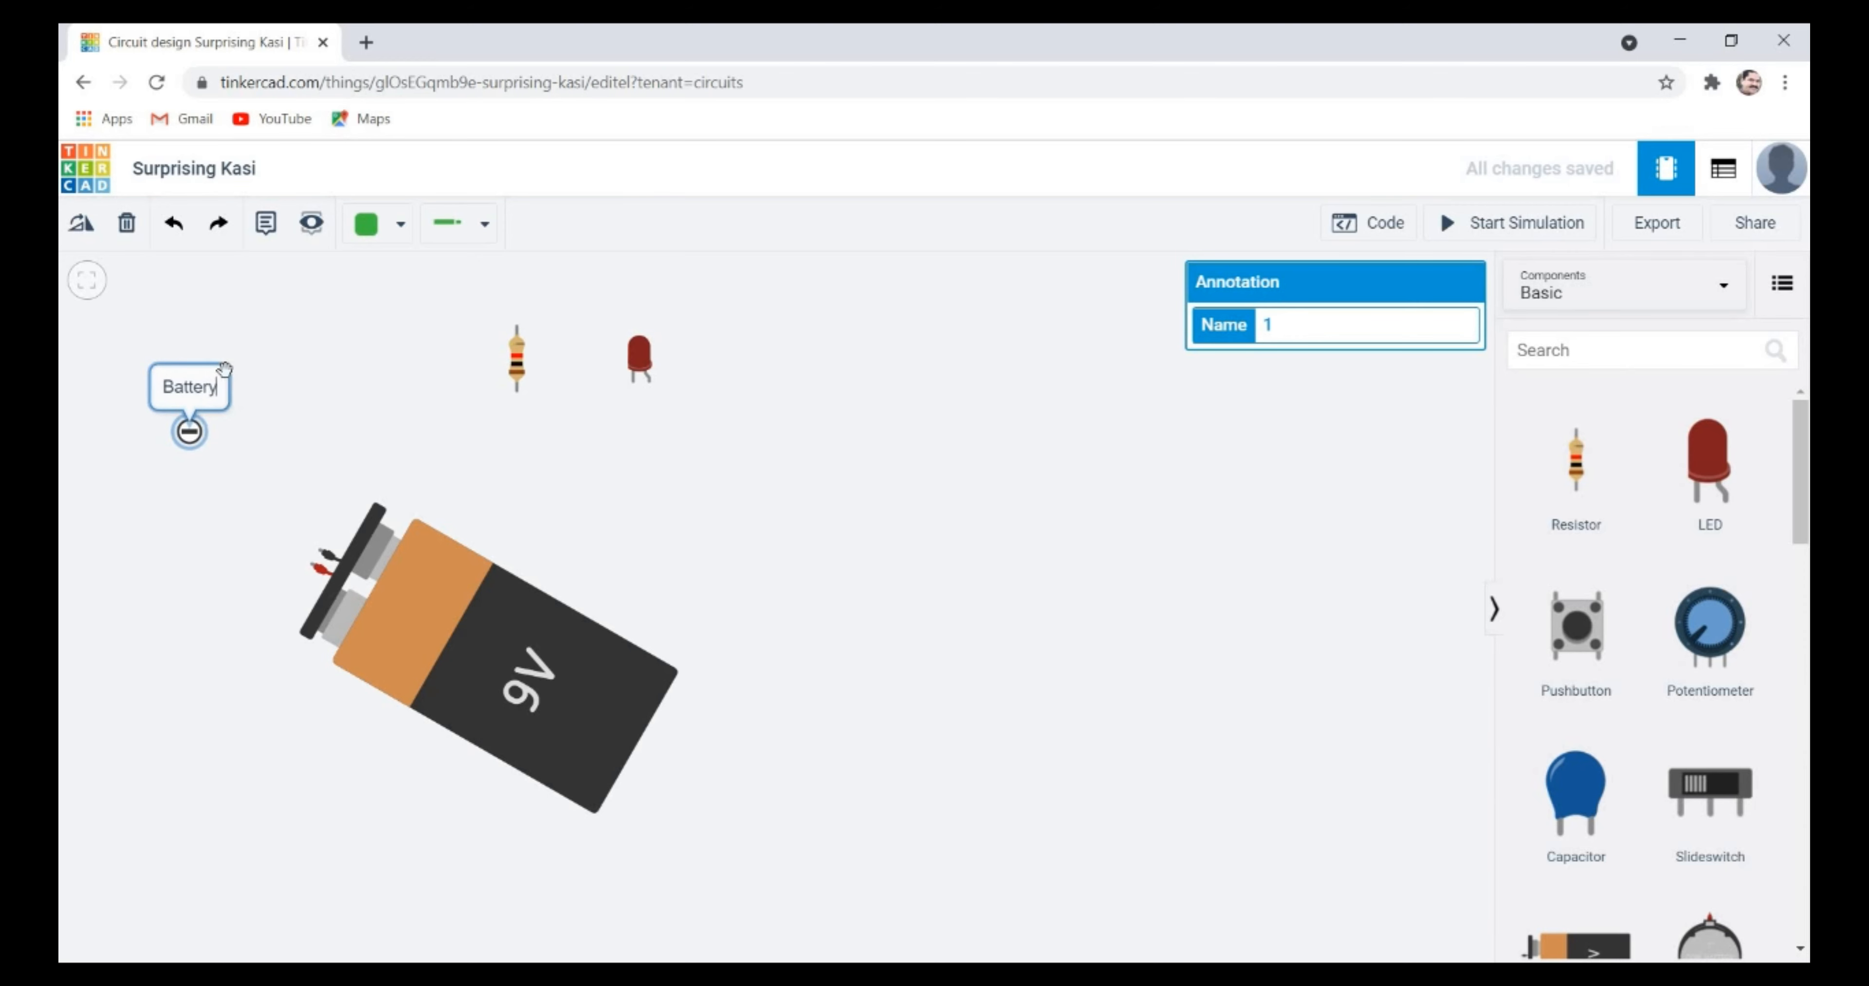
text( Circuit)
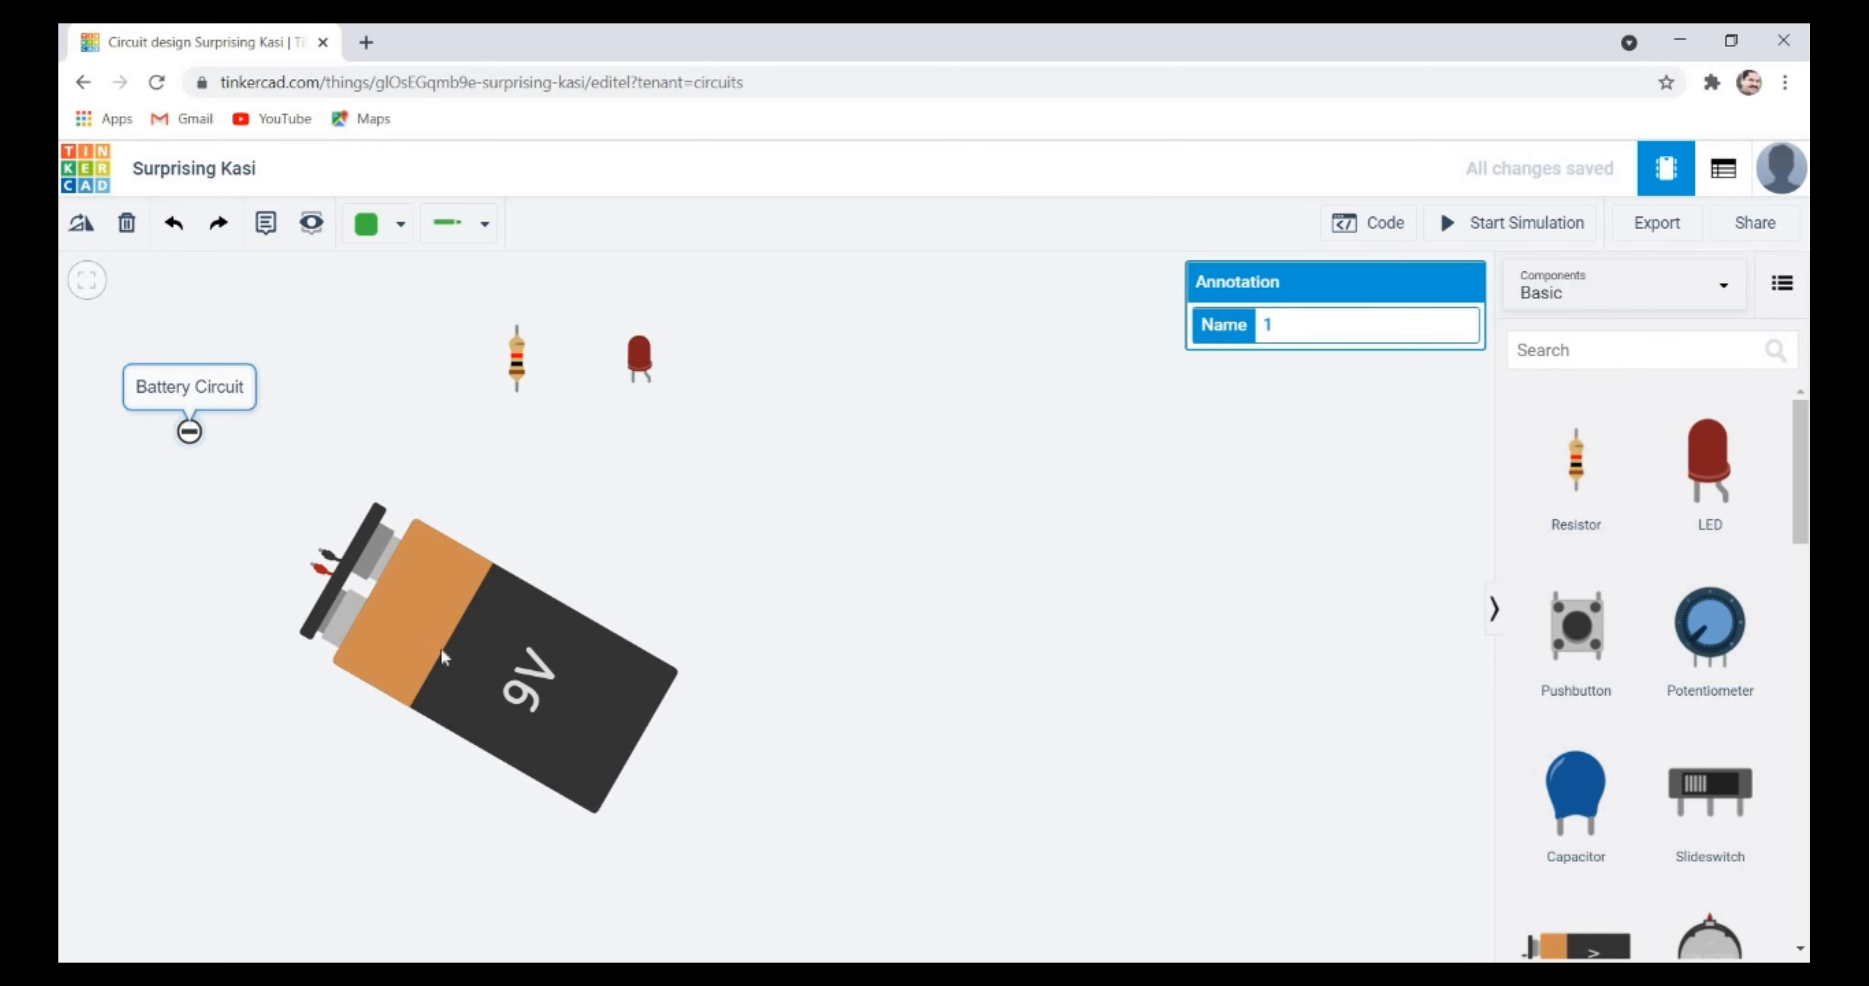
- Rotate the 9V battery clockwise by two increments so it stands upright with its terminals facing up
click(359, 509)
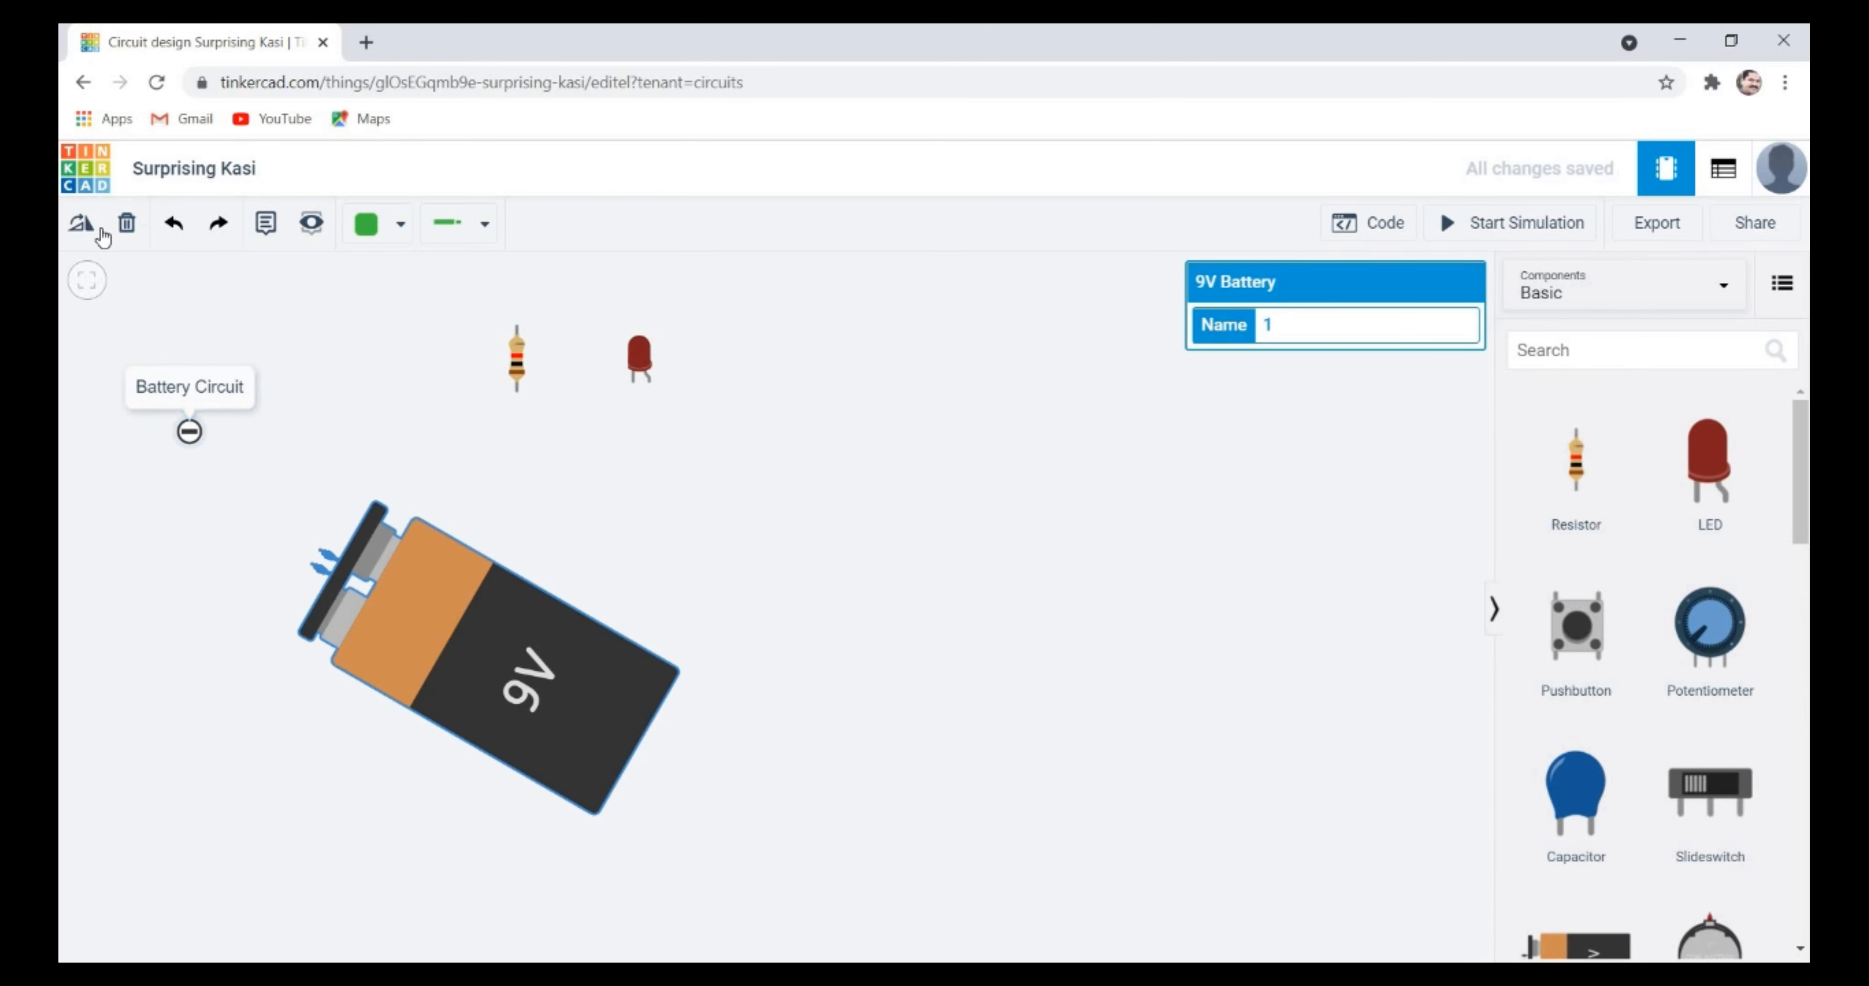
click(95, 234)
click(95, 234)
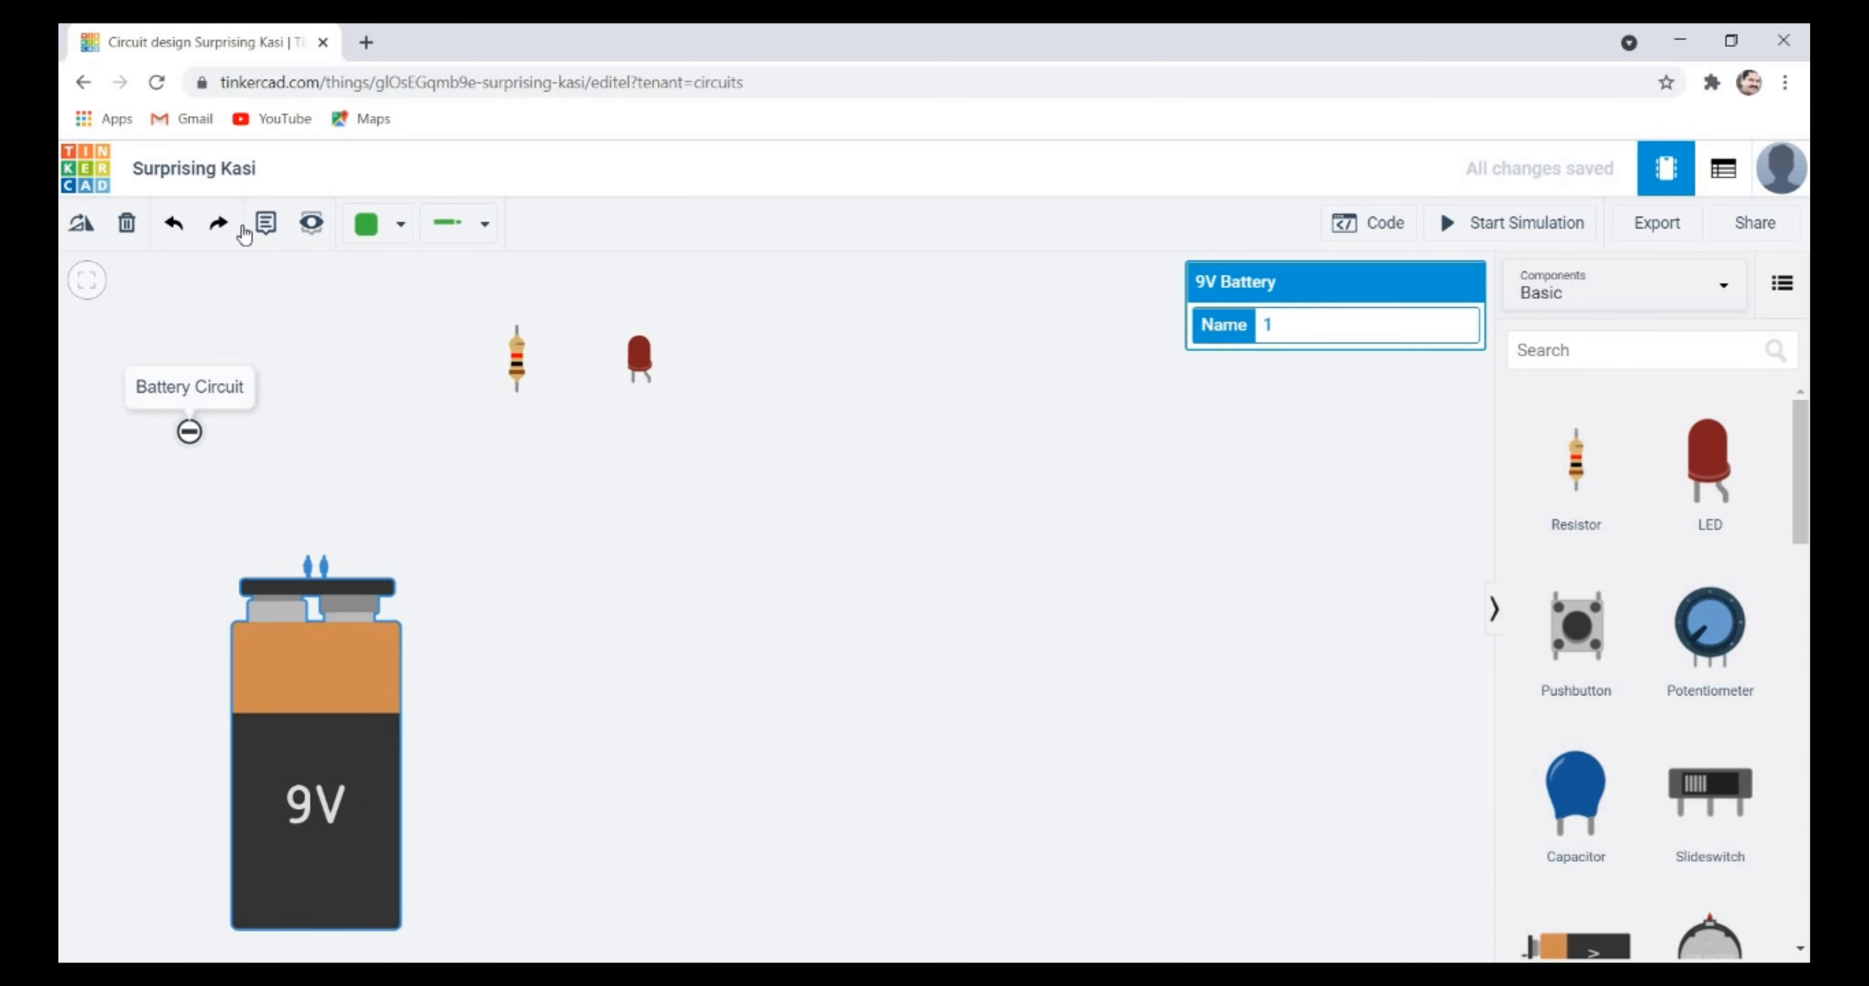
- Add a note reading "Ground" at the battery's black negative terminal
click(266, 225)
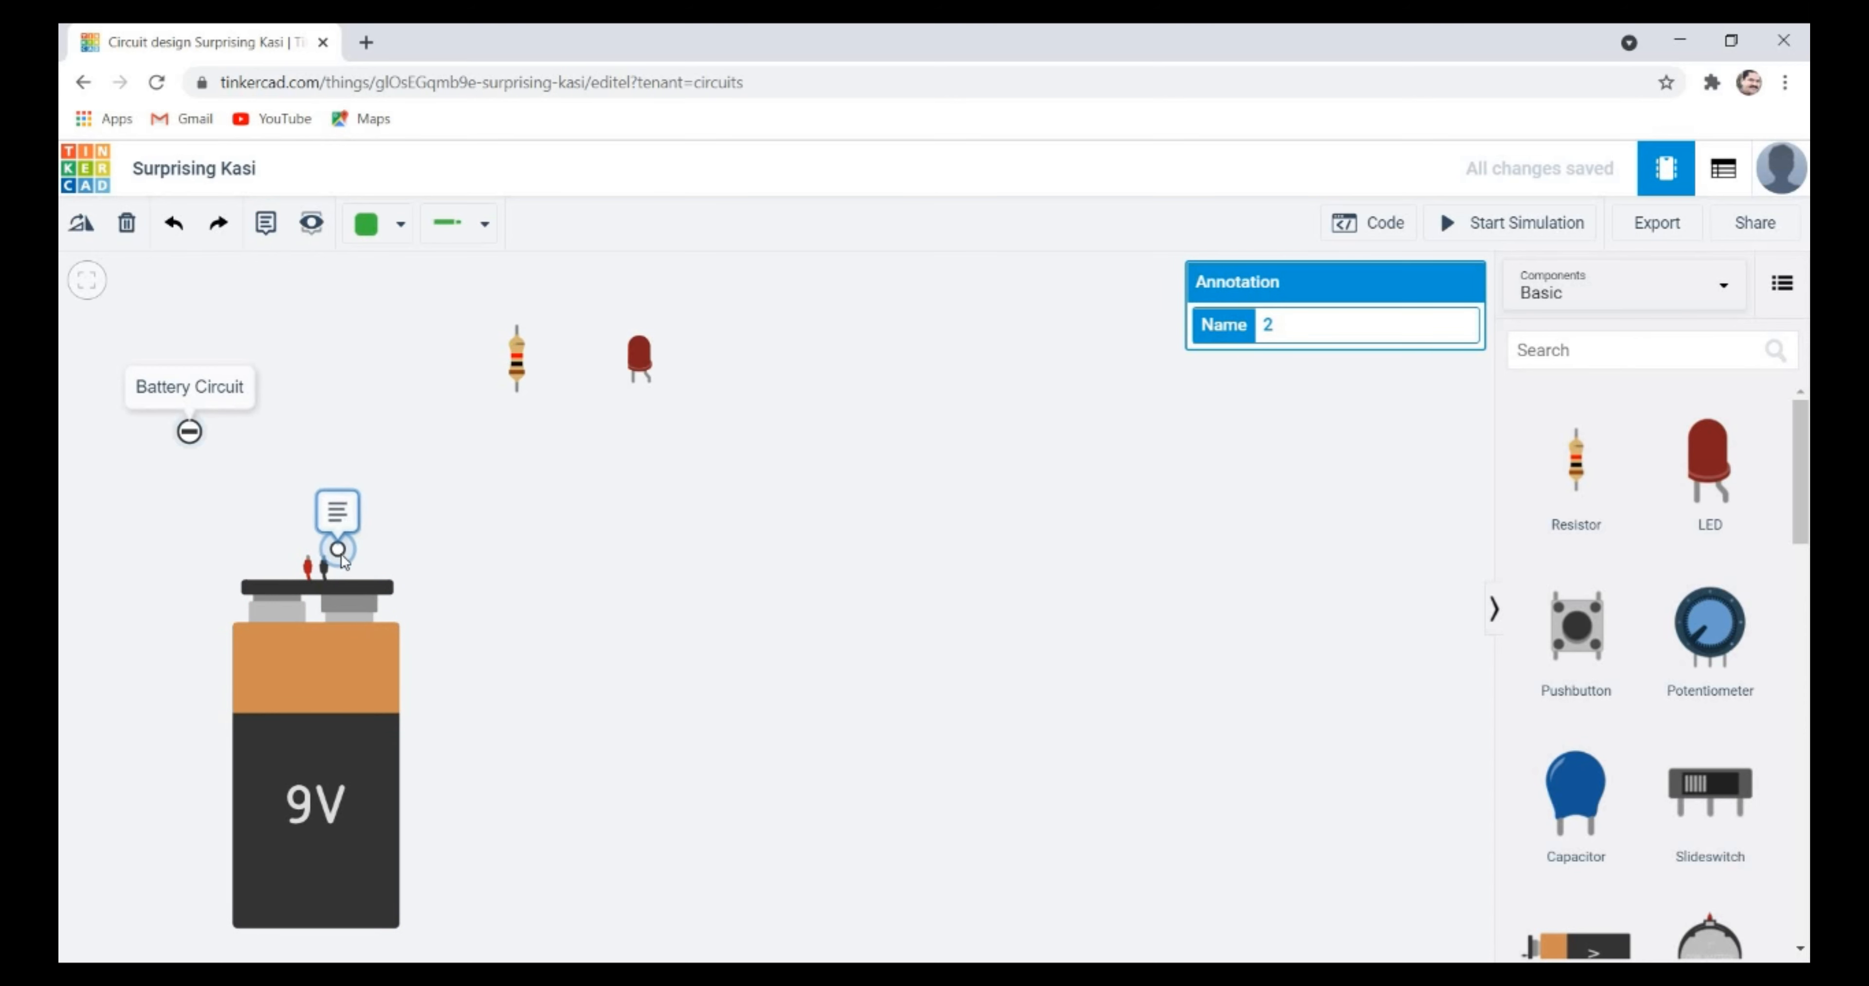
click(355, 549)
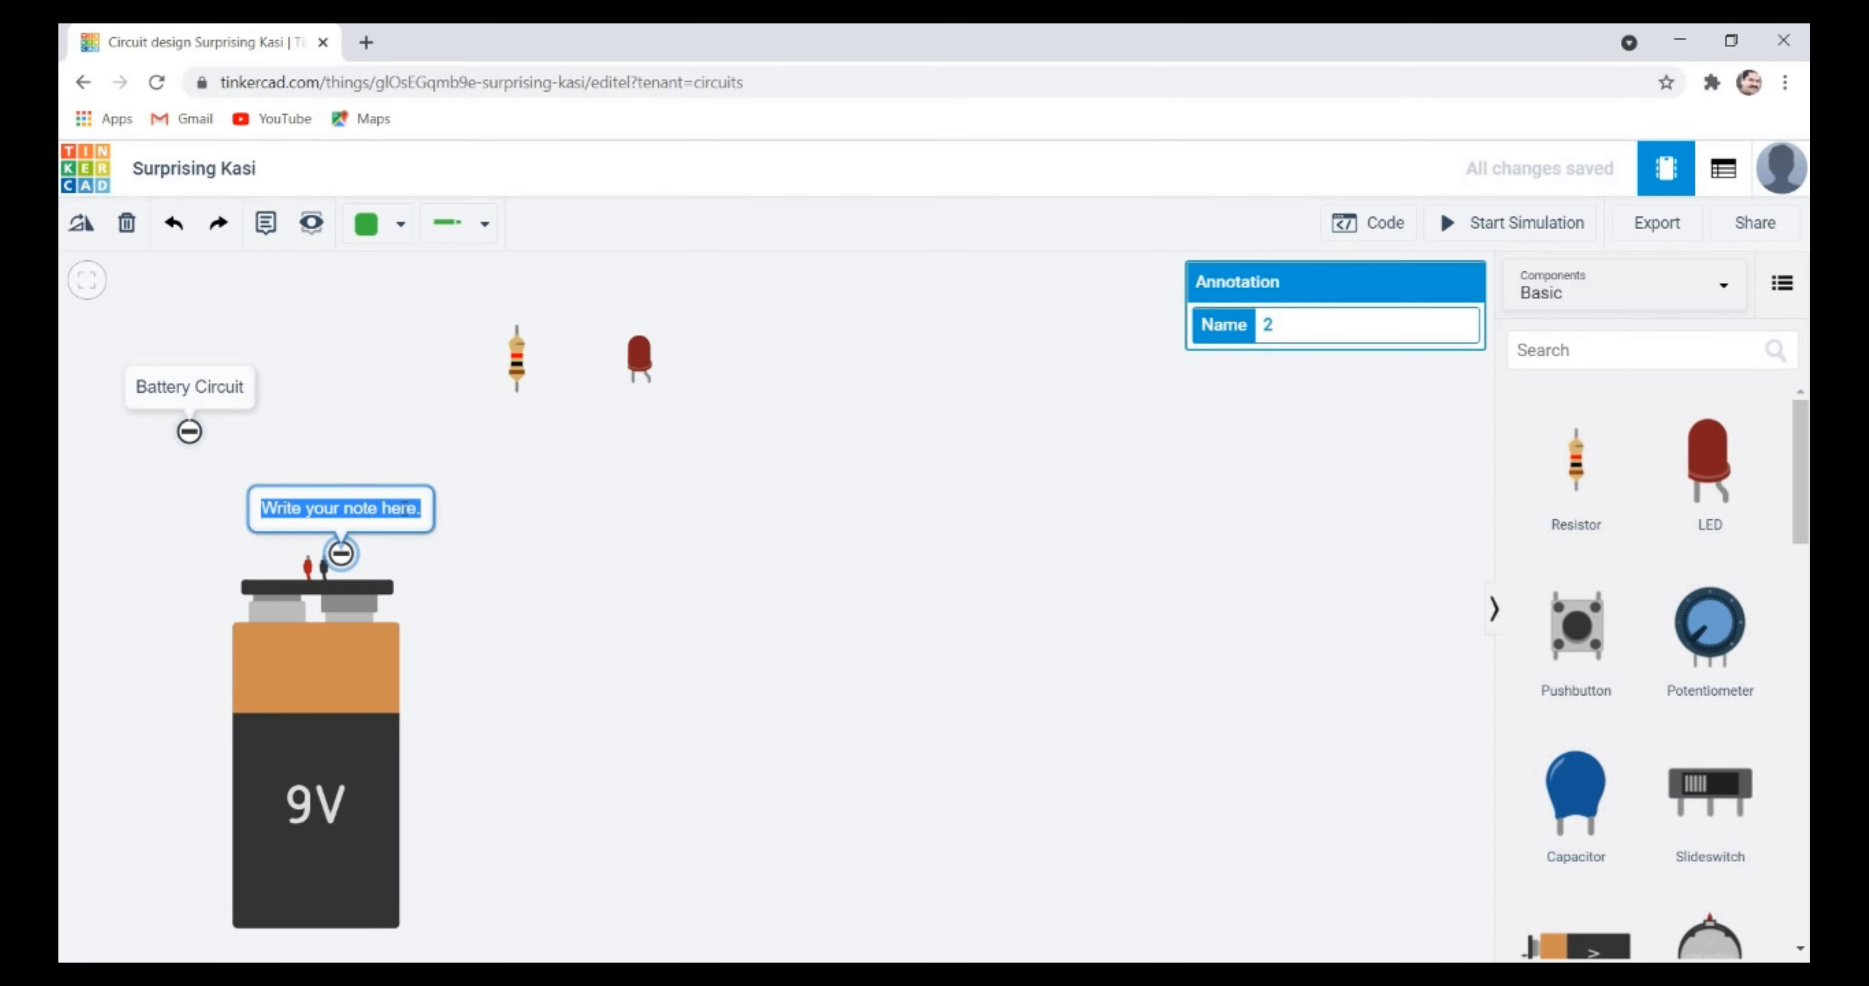
text(Ground)
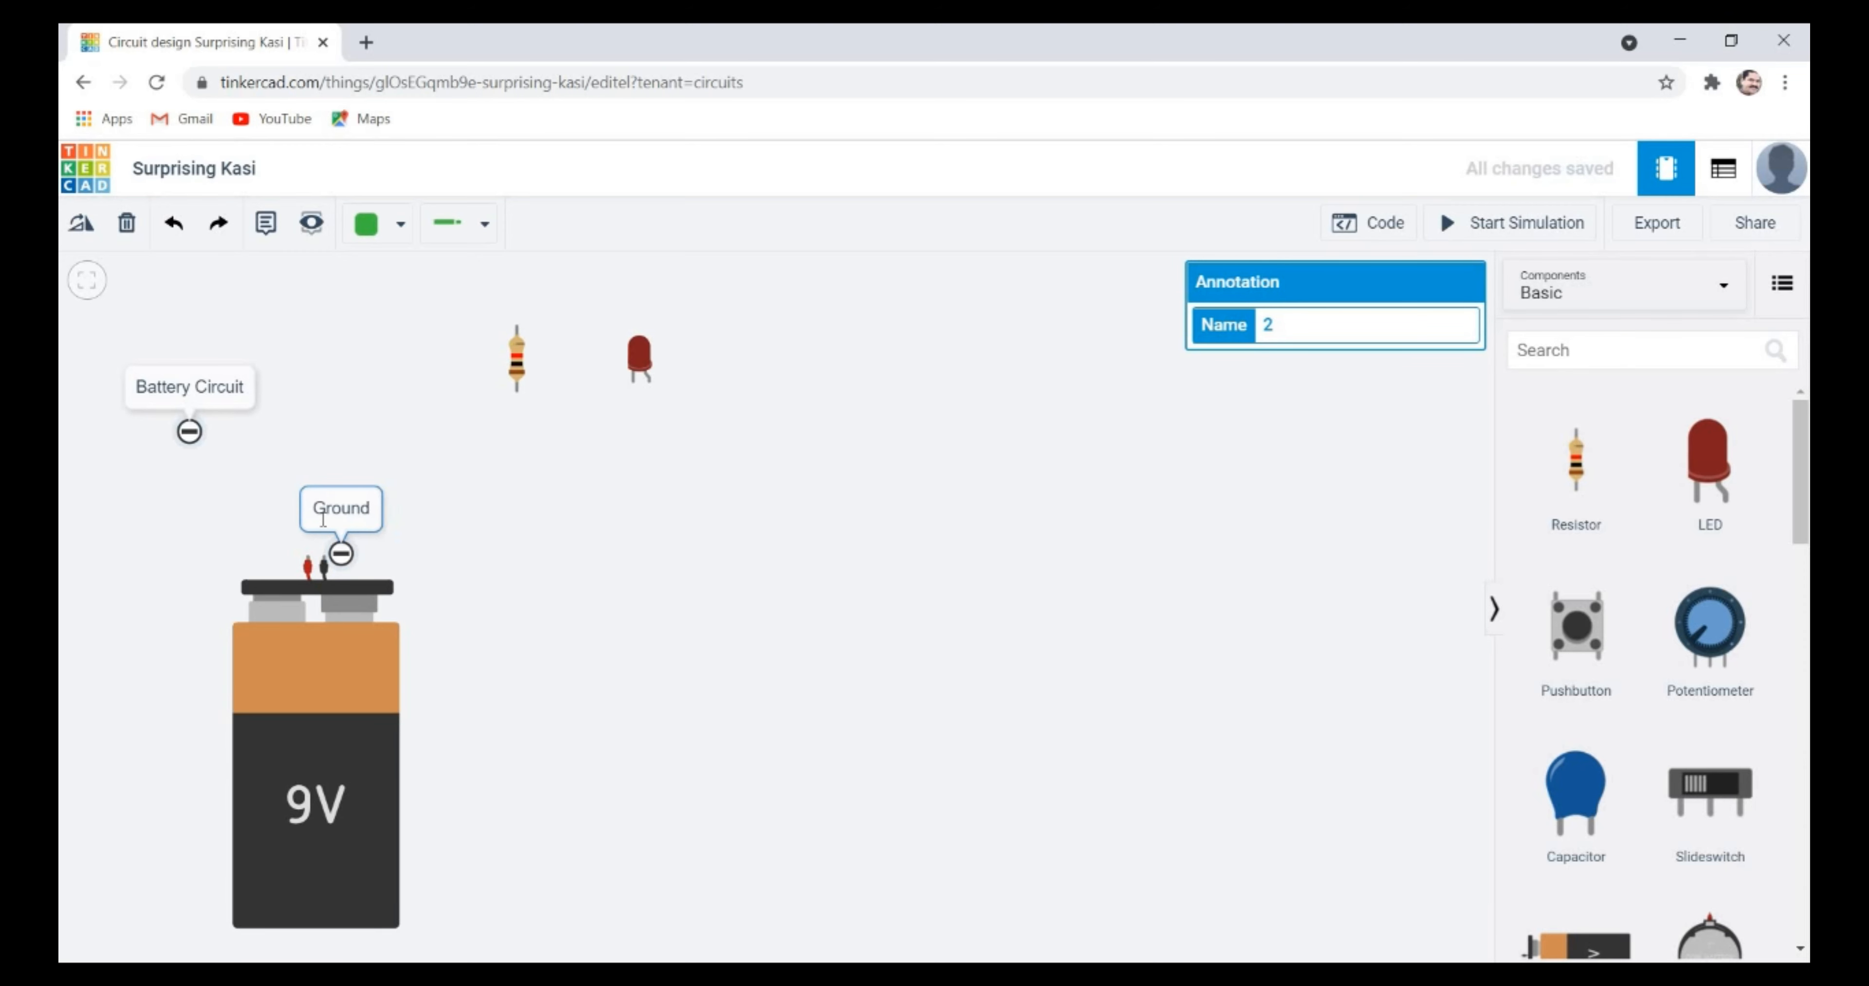
click(405, 517)
- Add a note reading "Vcc" at the battery's red terminal, and move the Vcc and Ground labels apart to either side of the terminals
click(267, 225)
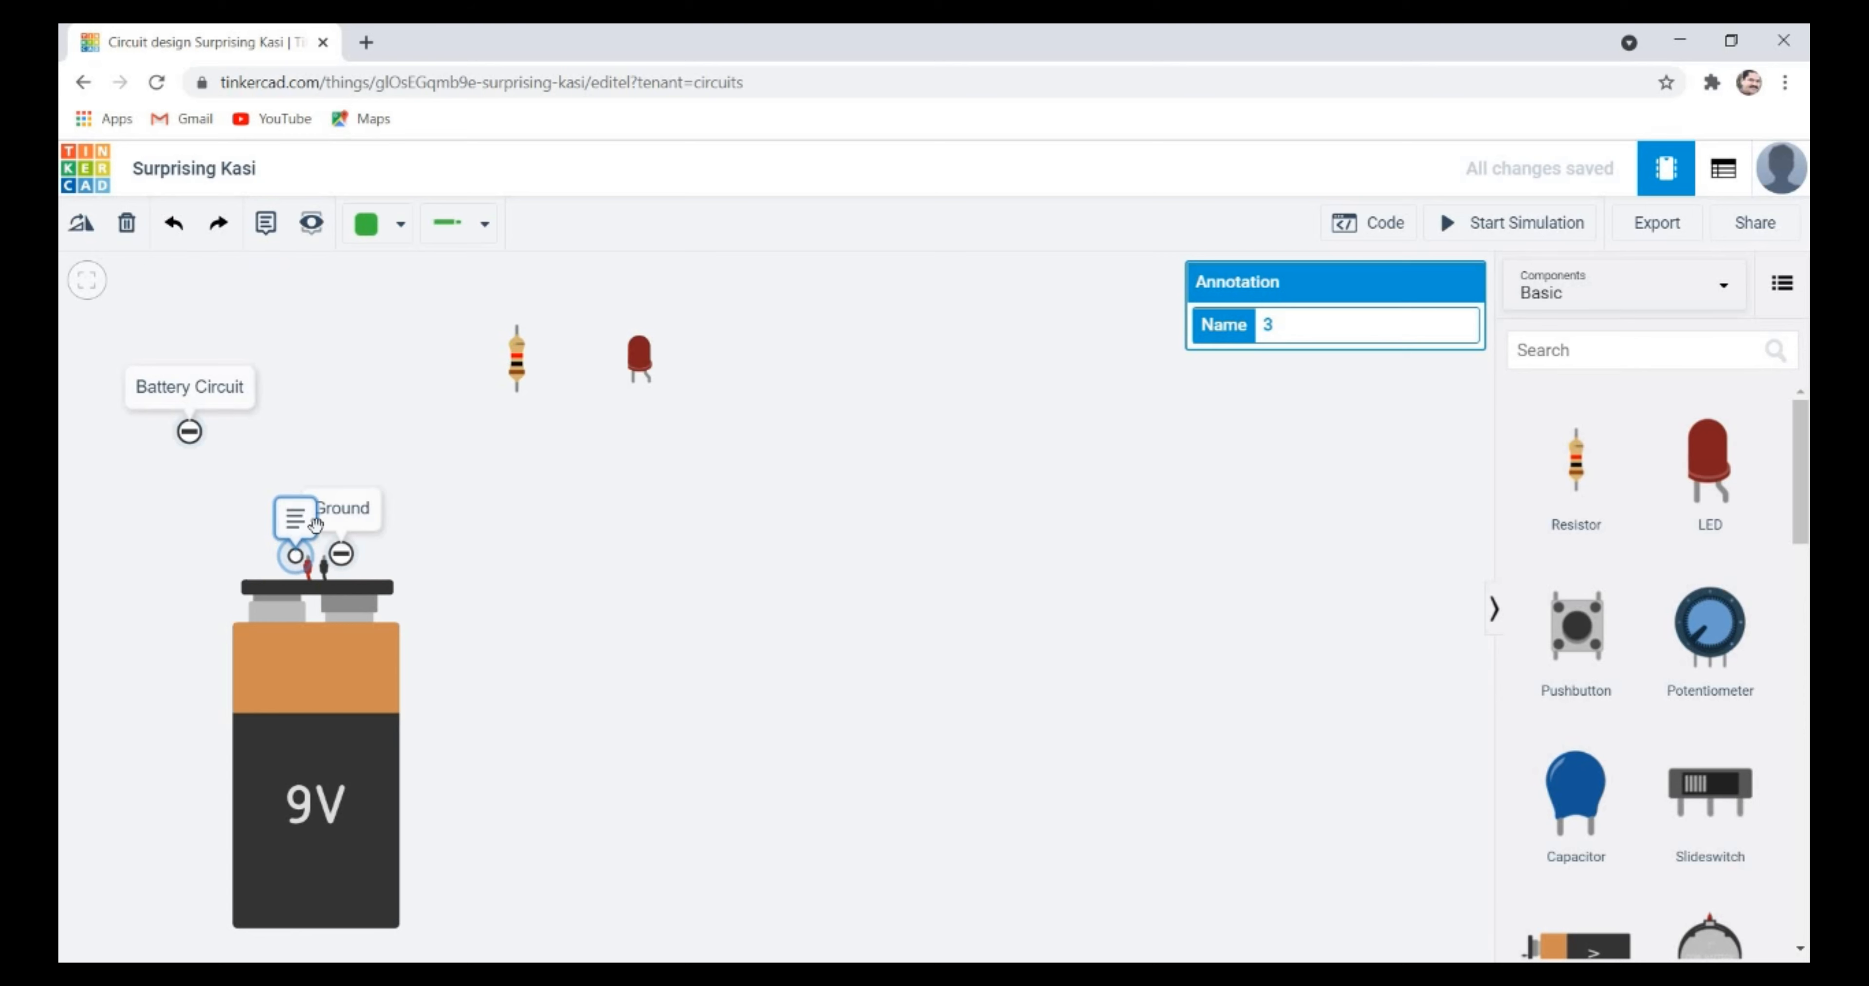
click(305, 548)
click(311, 517)
text(V)
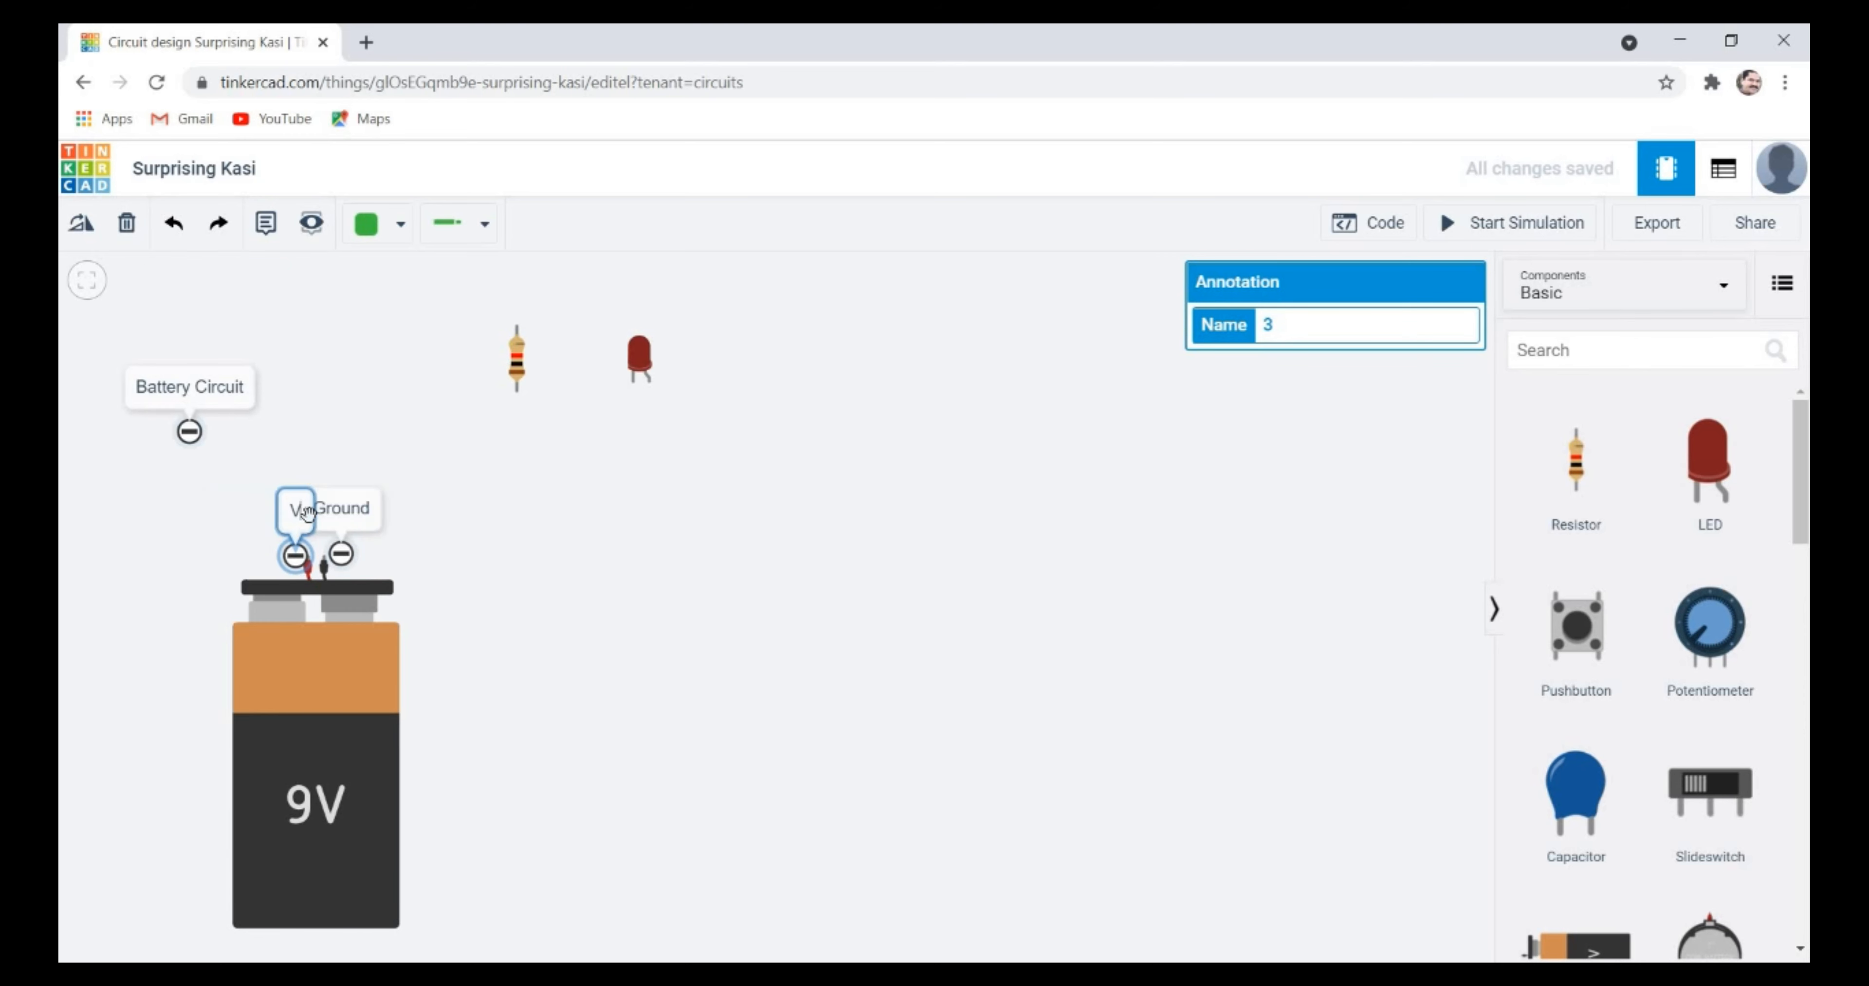
text(cc)
drag(284, 498, 235, 534)
drag(344, 494, 406, 529)
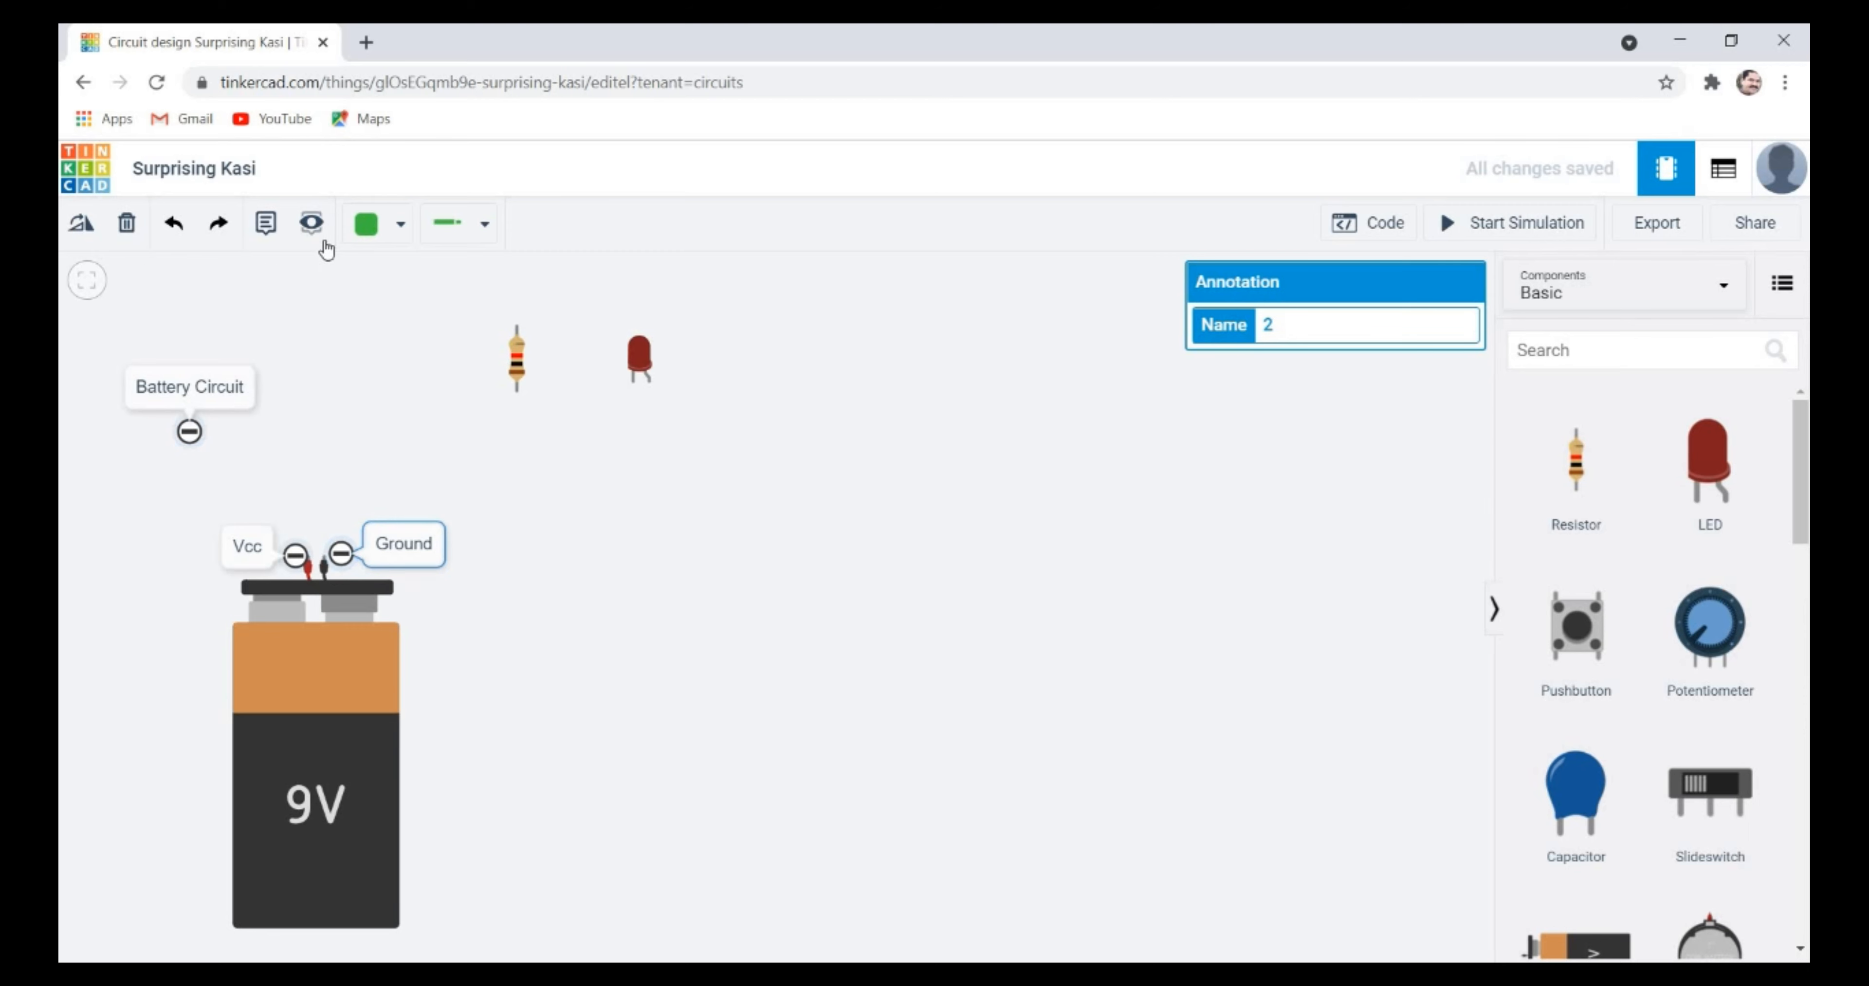
- Toggle the visibility of the circuit's annotations off and on, leaving them hidden
click(312, 225)
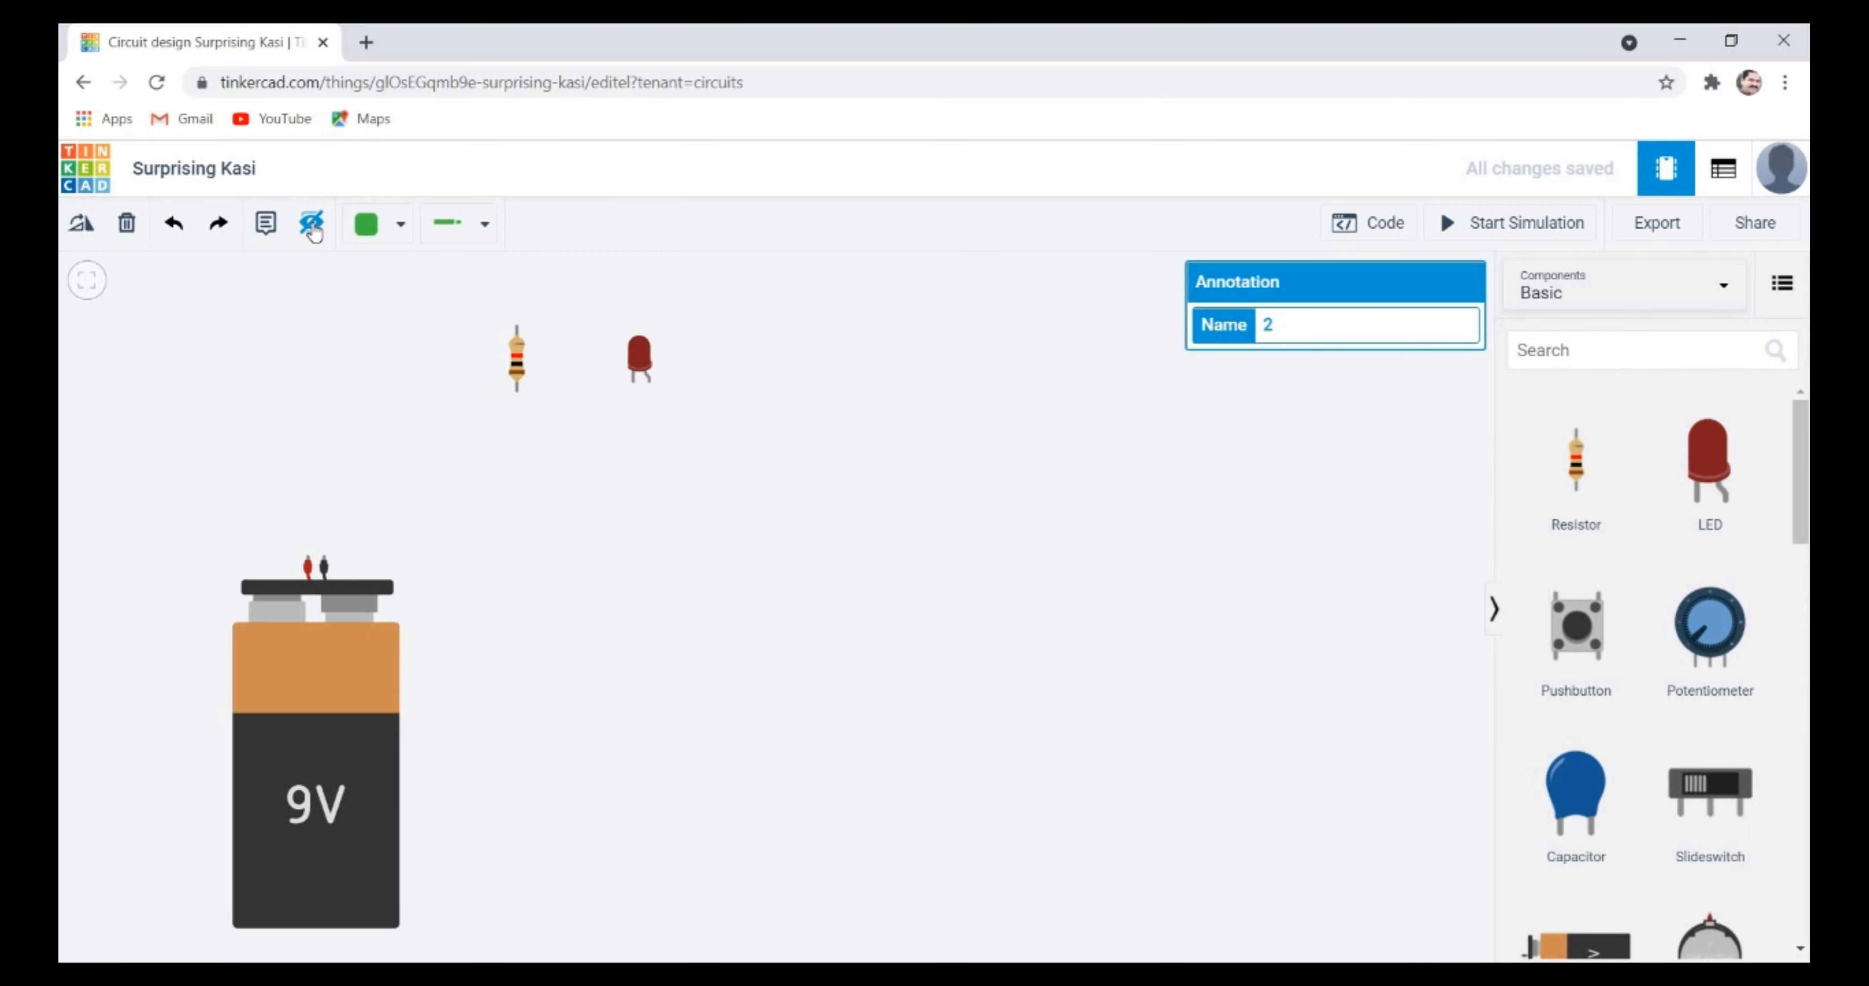
click(312, 225)
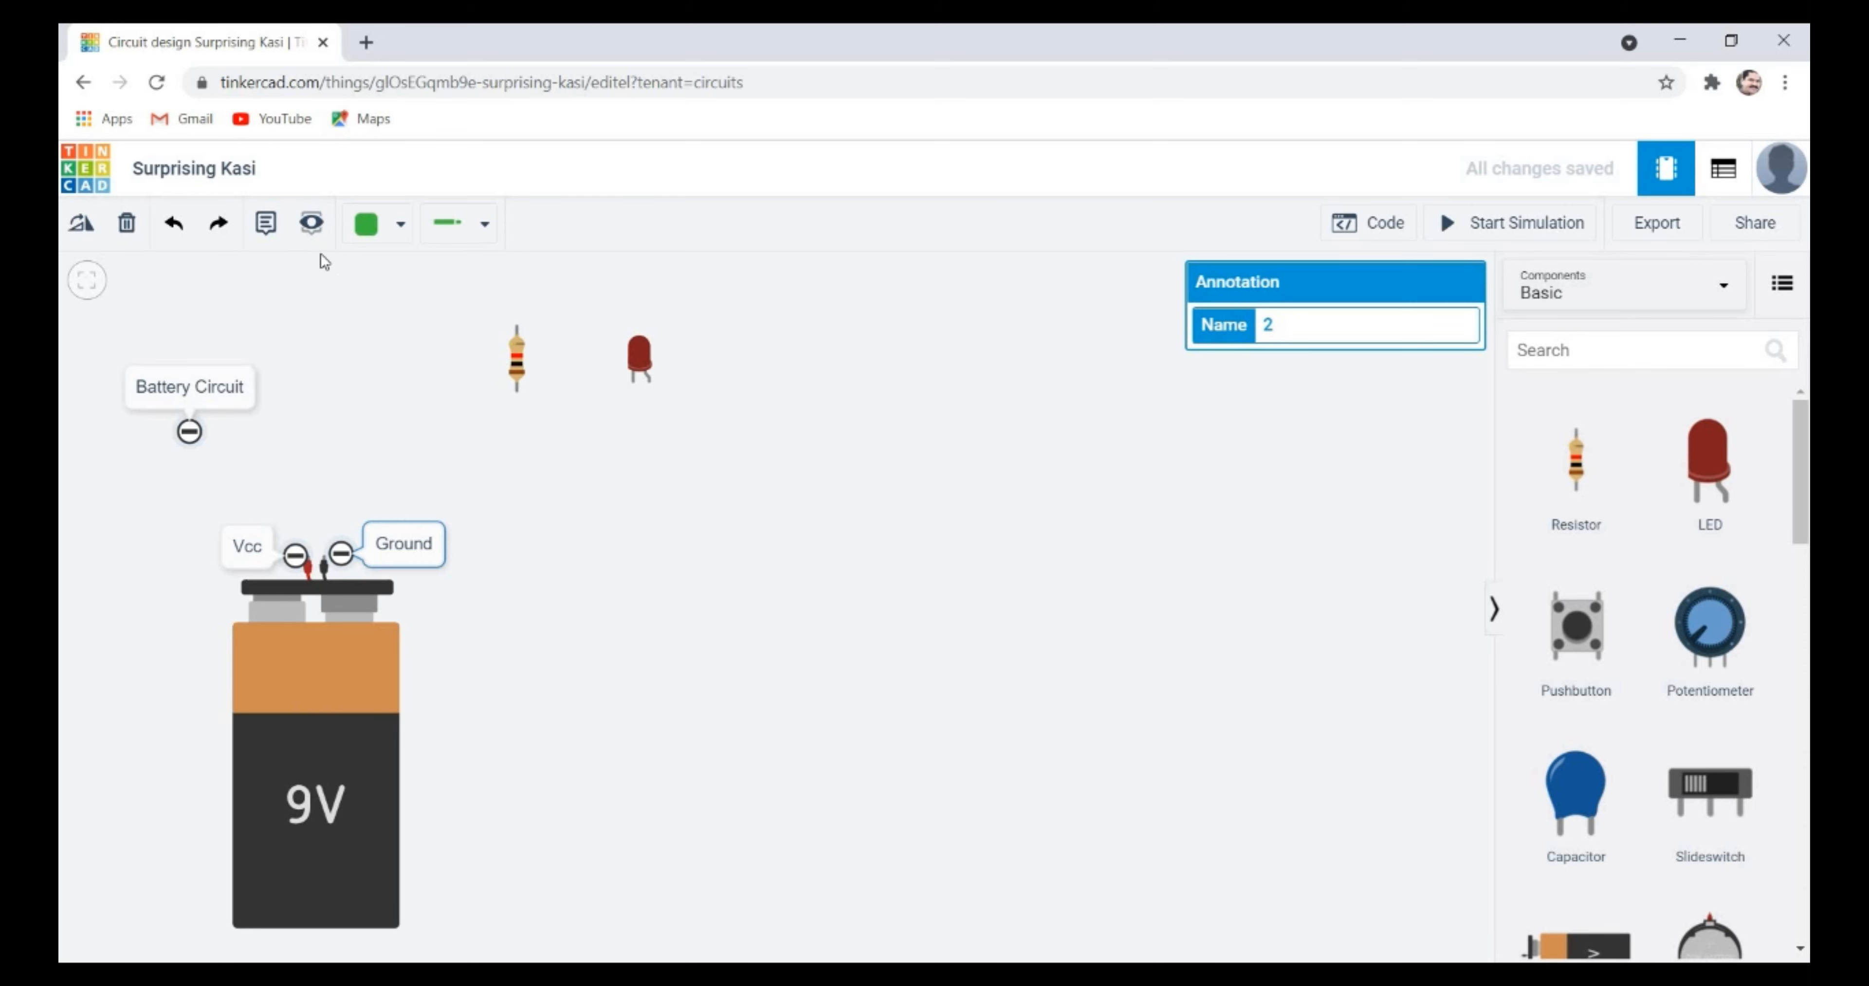
click(312, 225)
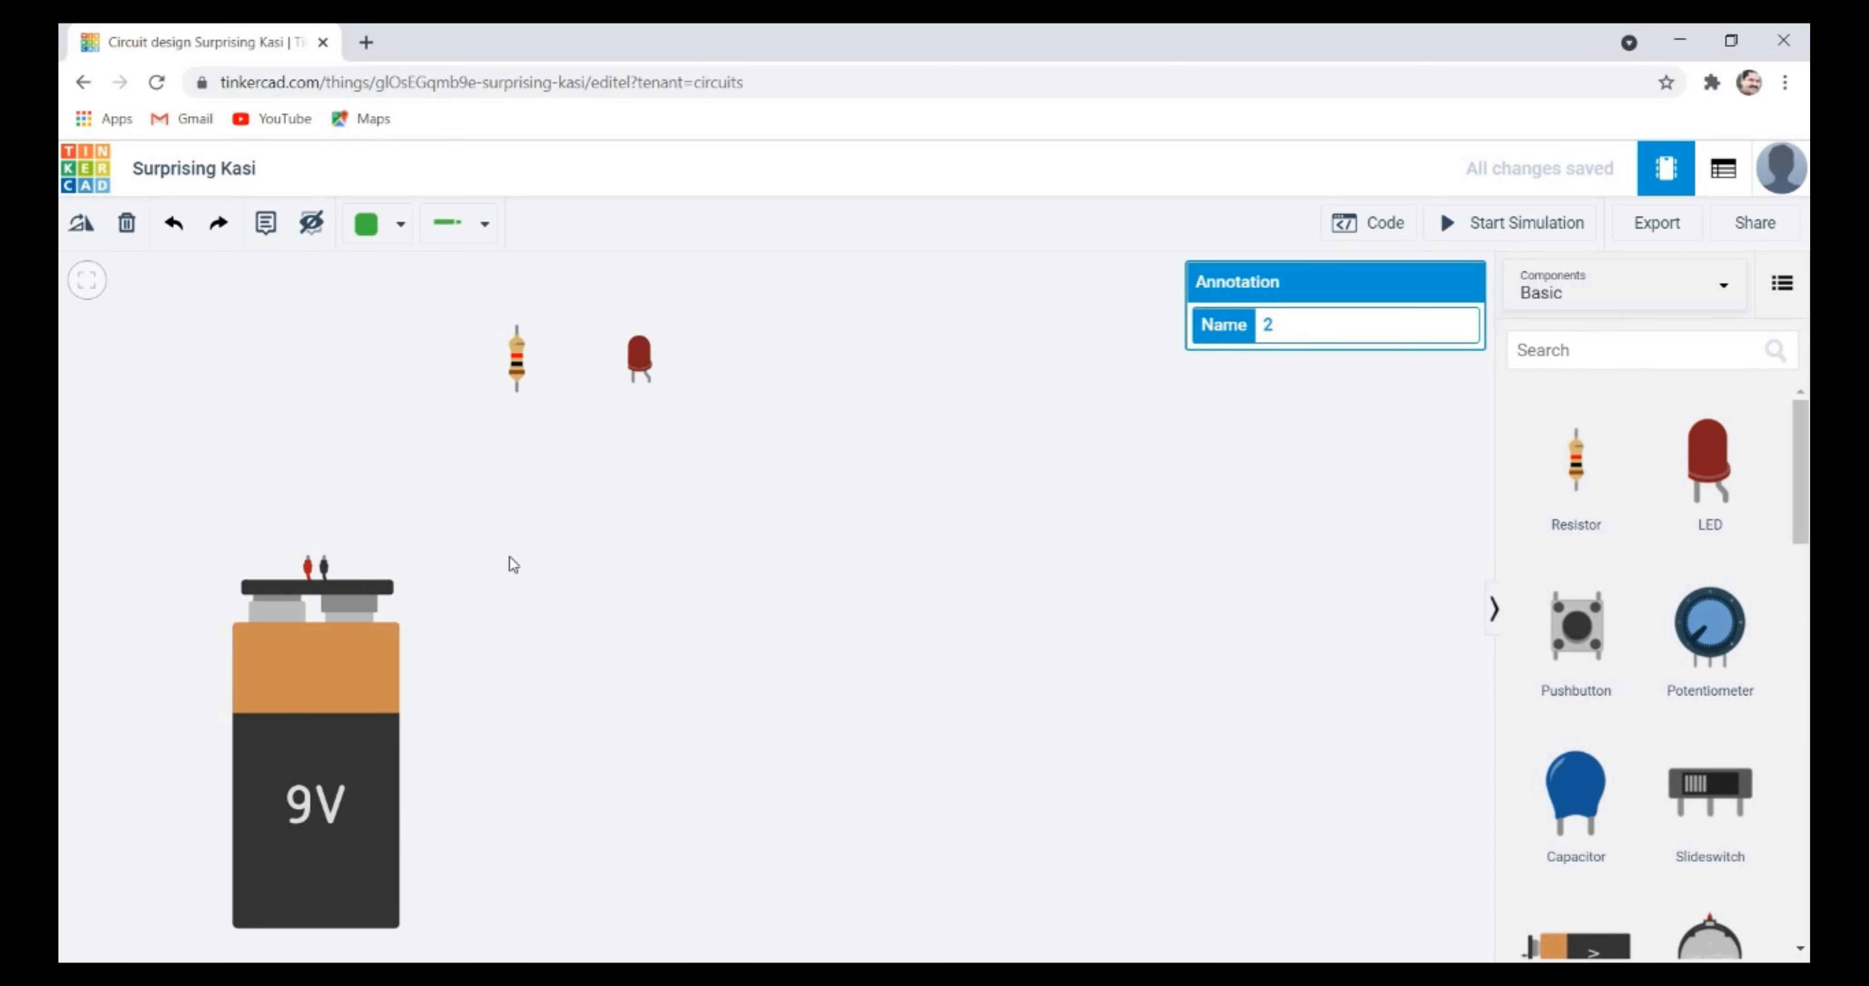
- Move the 9V battery to the right, and stack the resistor and the LED above its terminals with the LED on top
drag(355, 661, 646, 637)
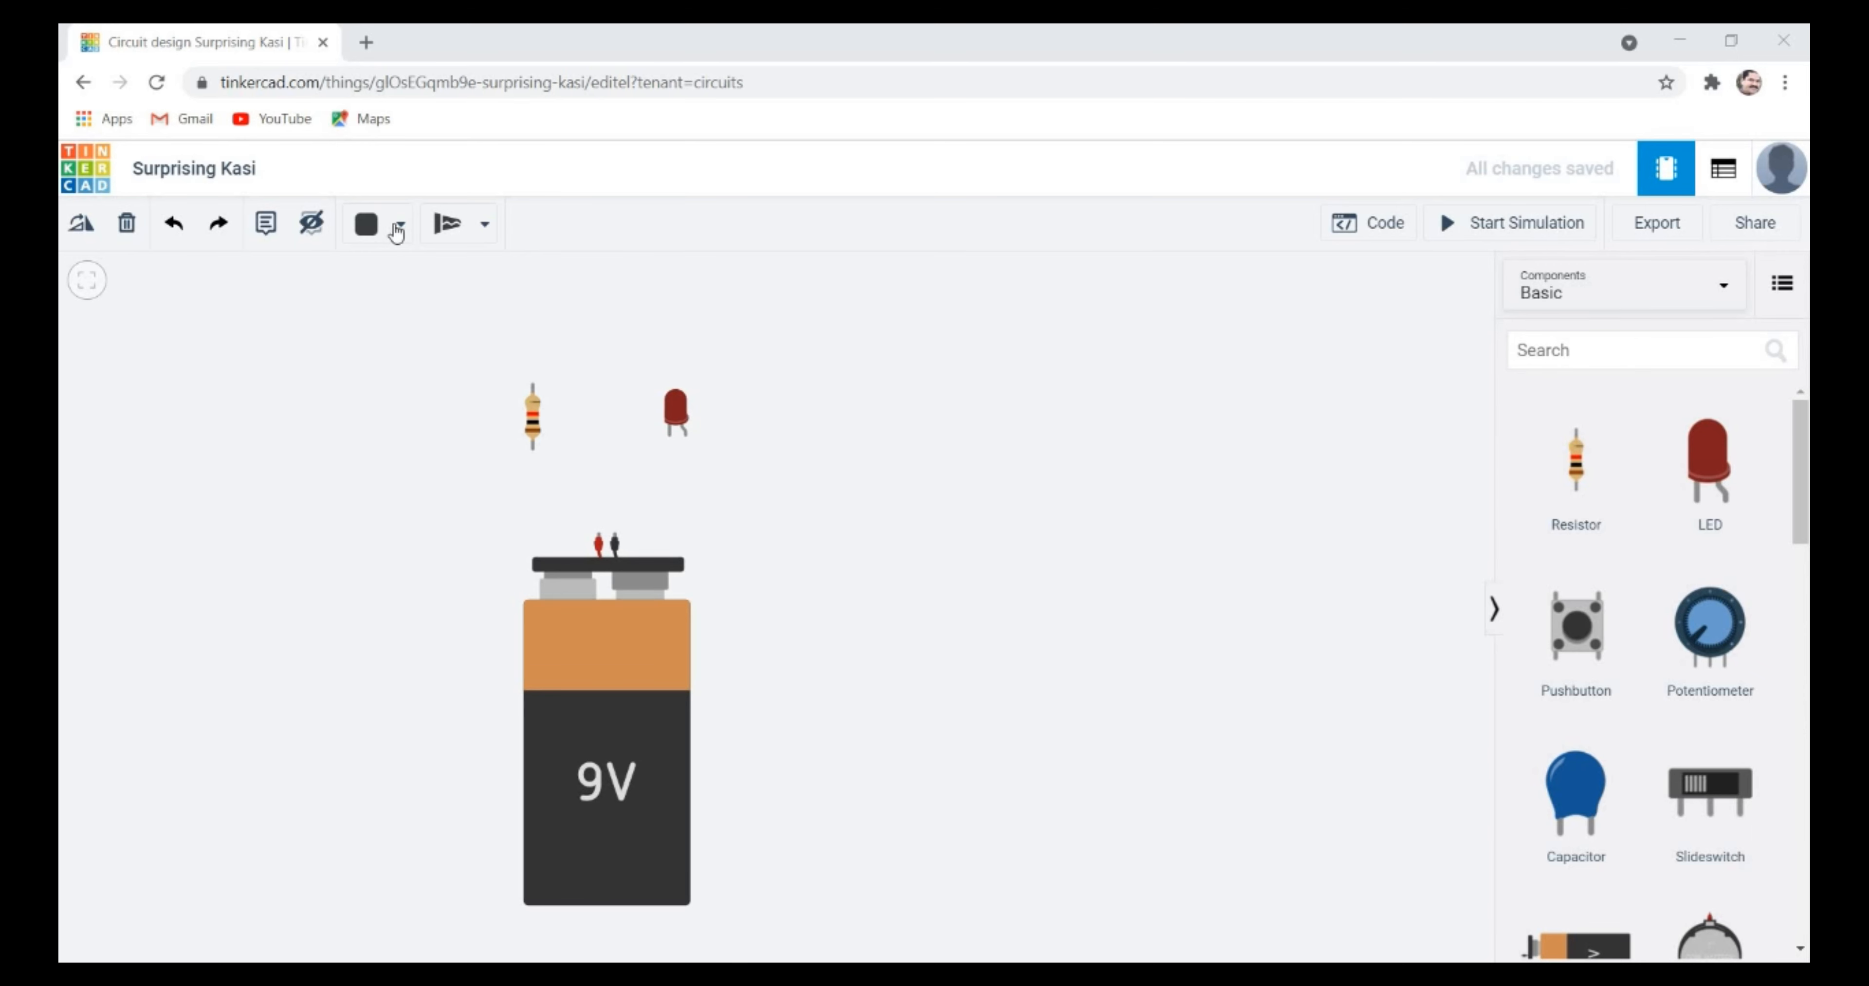
drag(682, 412, 662, 372)
drag(532, 428, 668, 473)
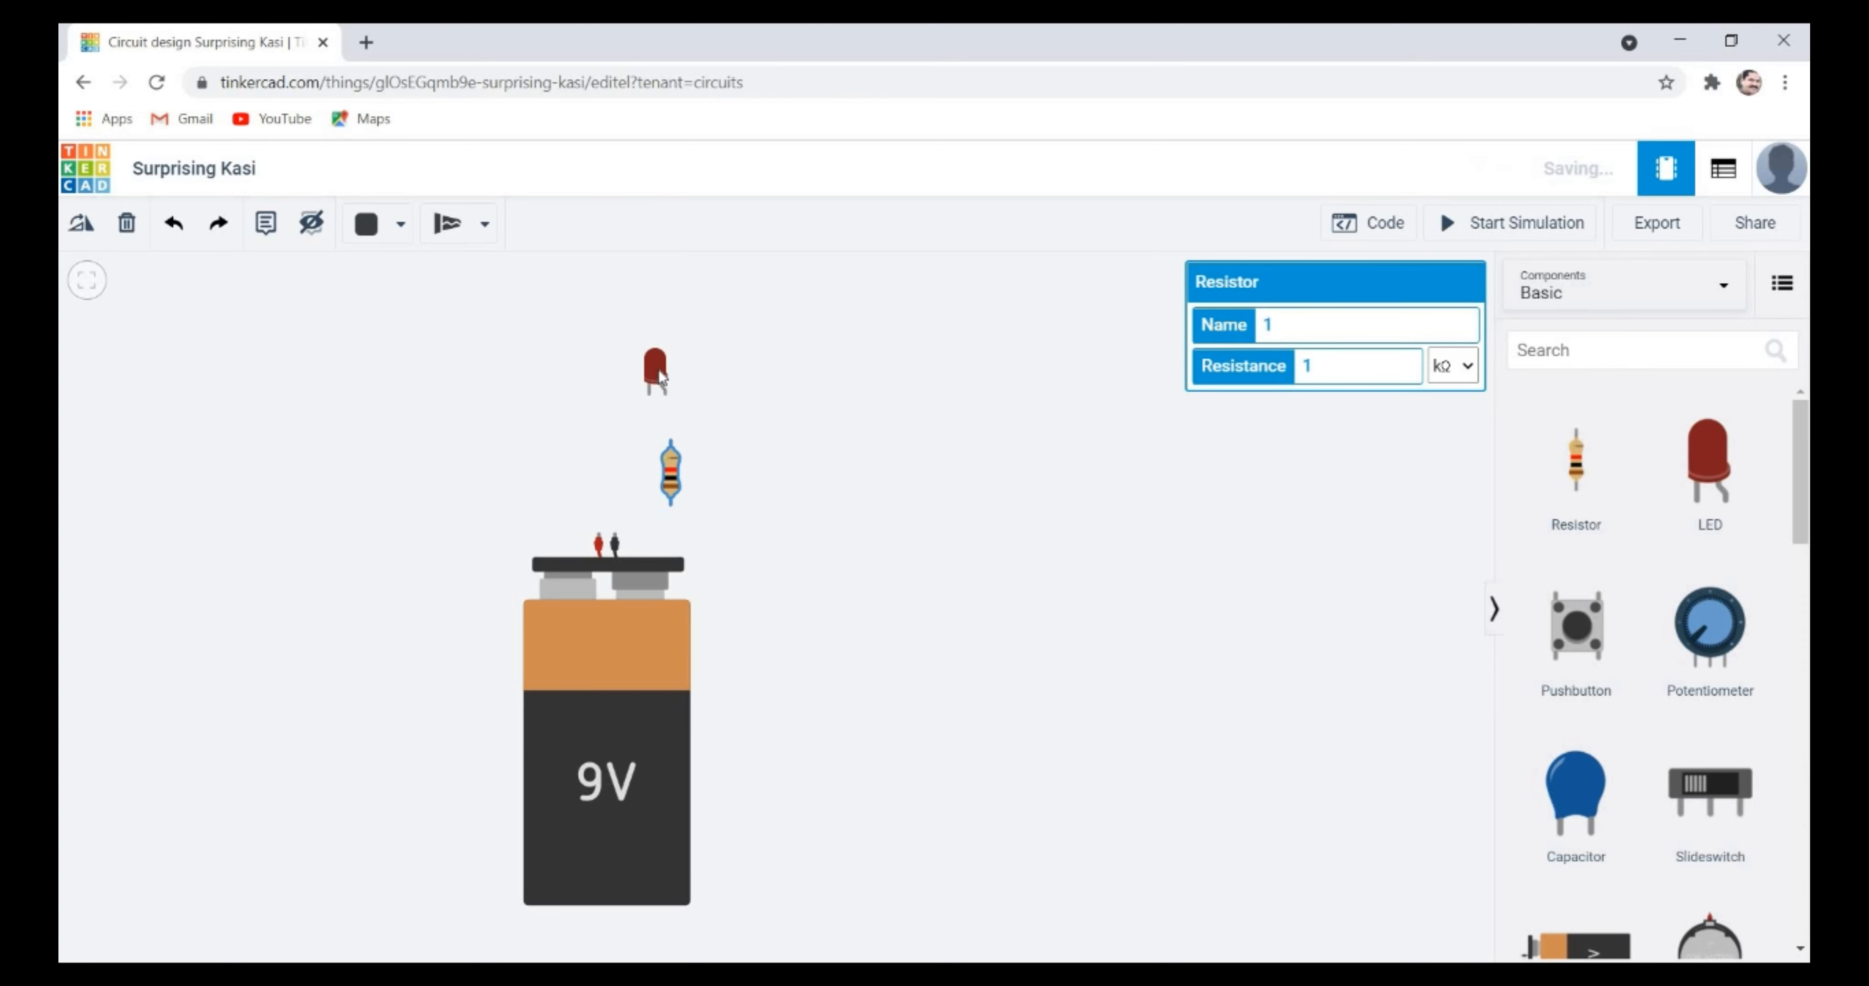
drag(655, 371, 605, 373)
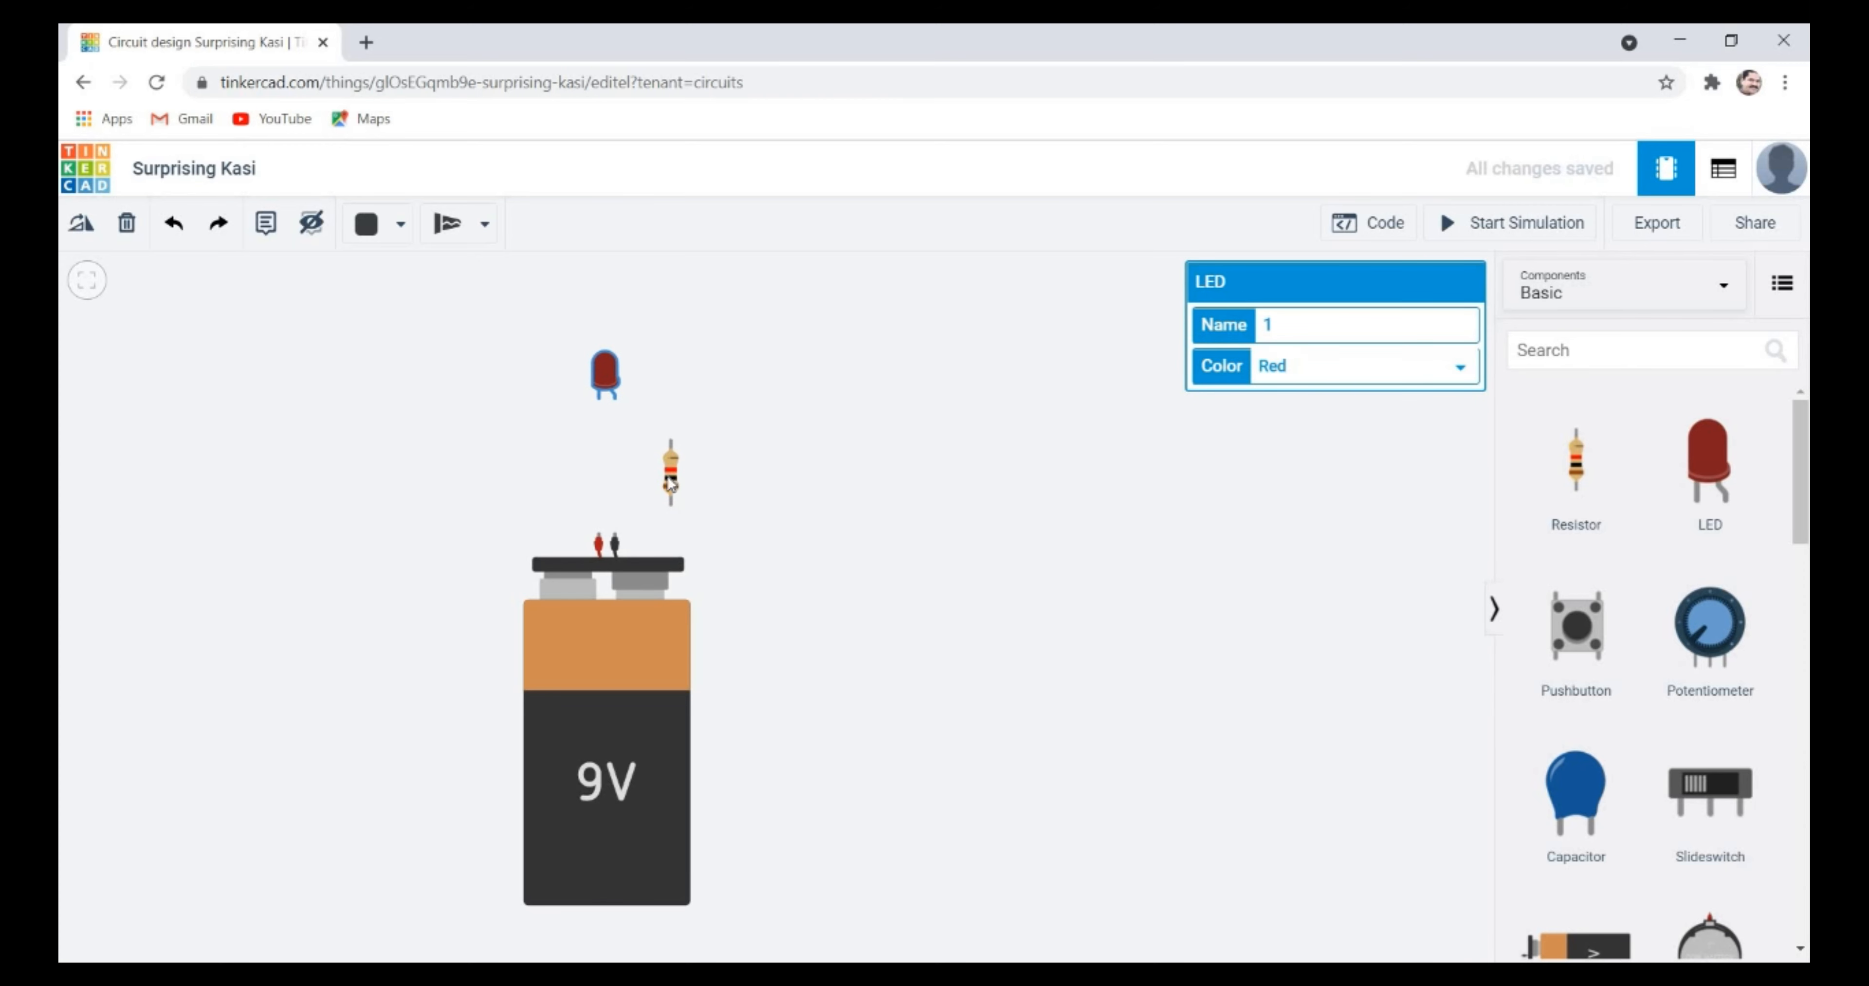
drag(662, 468, 593, 451)
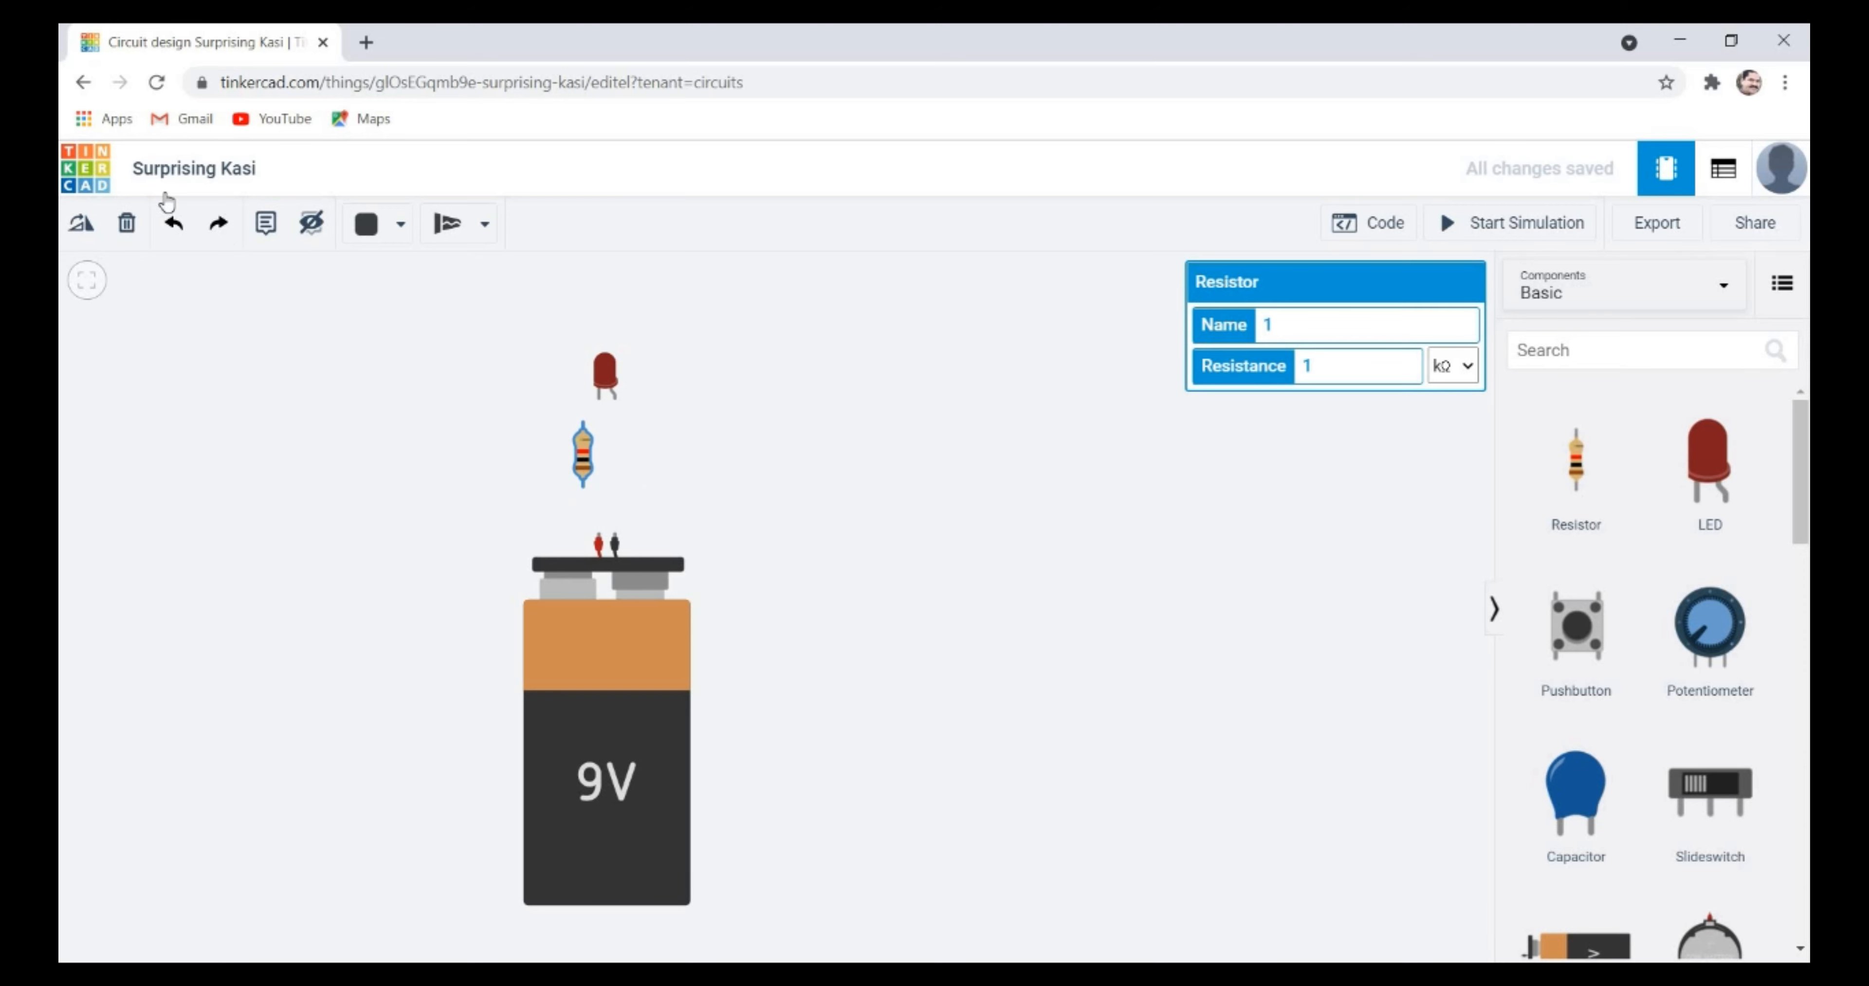
- Set the wire color to Red, and wire the LED's anode to the resistor's upper lead and its lower lead to the battery's positive terminal
click(395, 224)
click(432, 338)
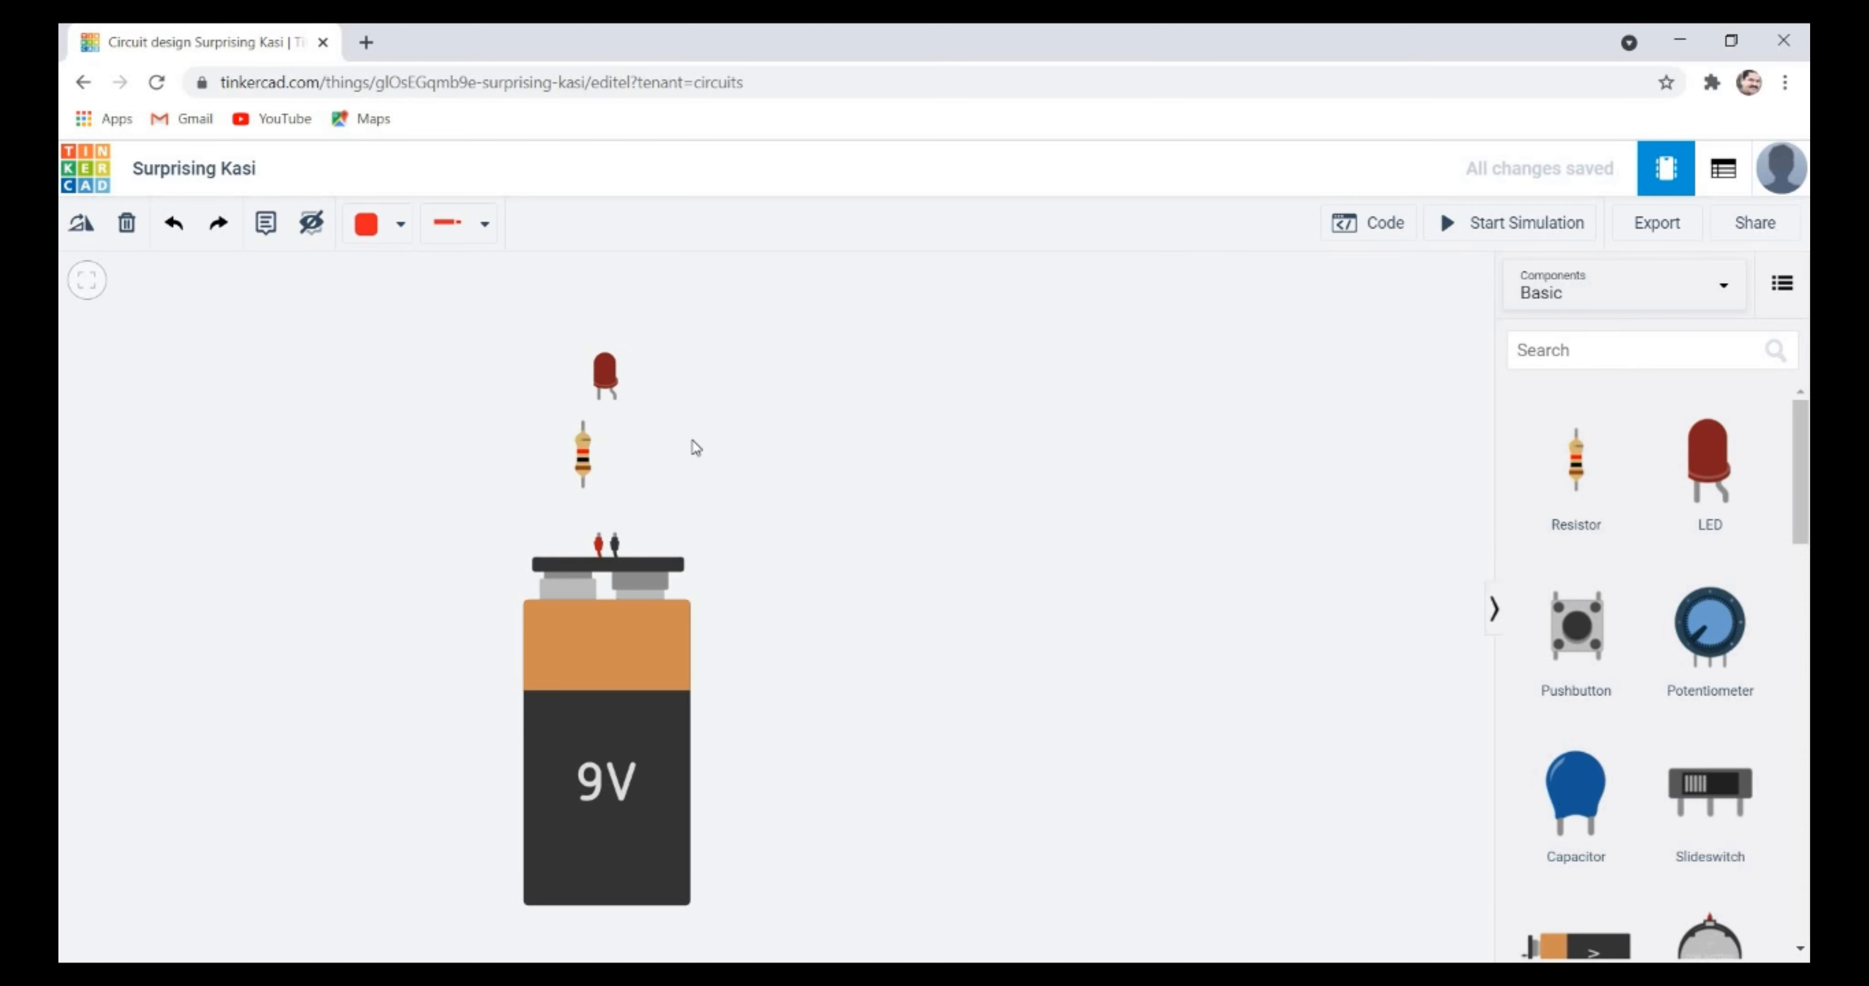
click(401, 228)
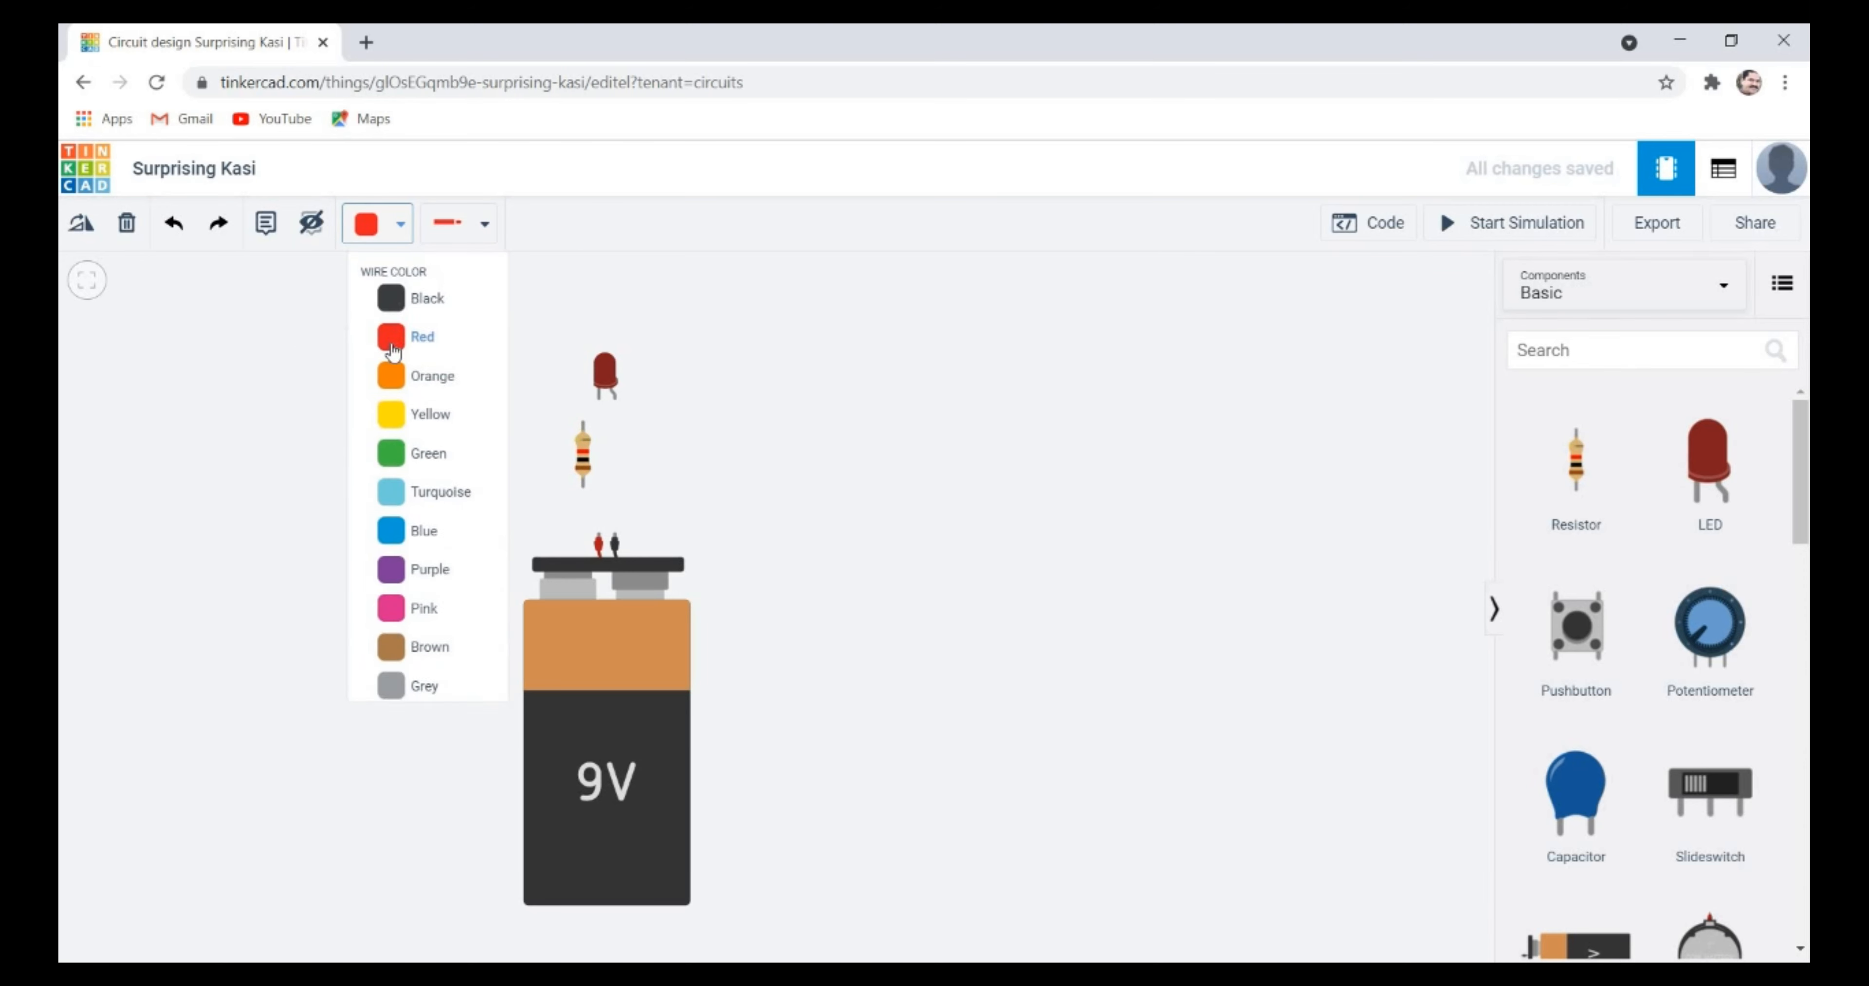
click(415, 340)
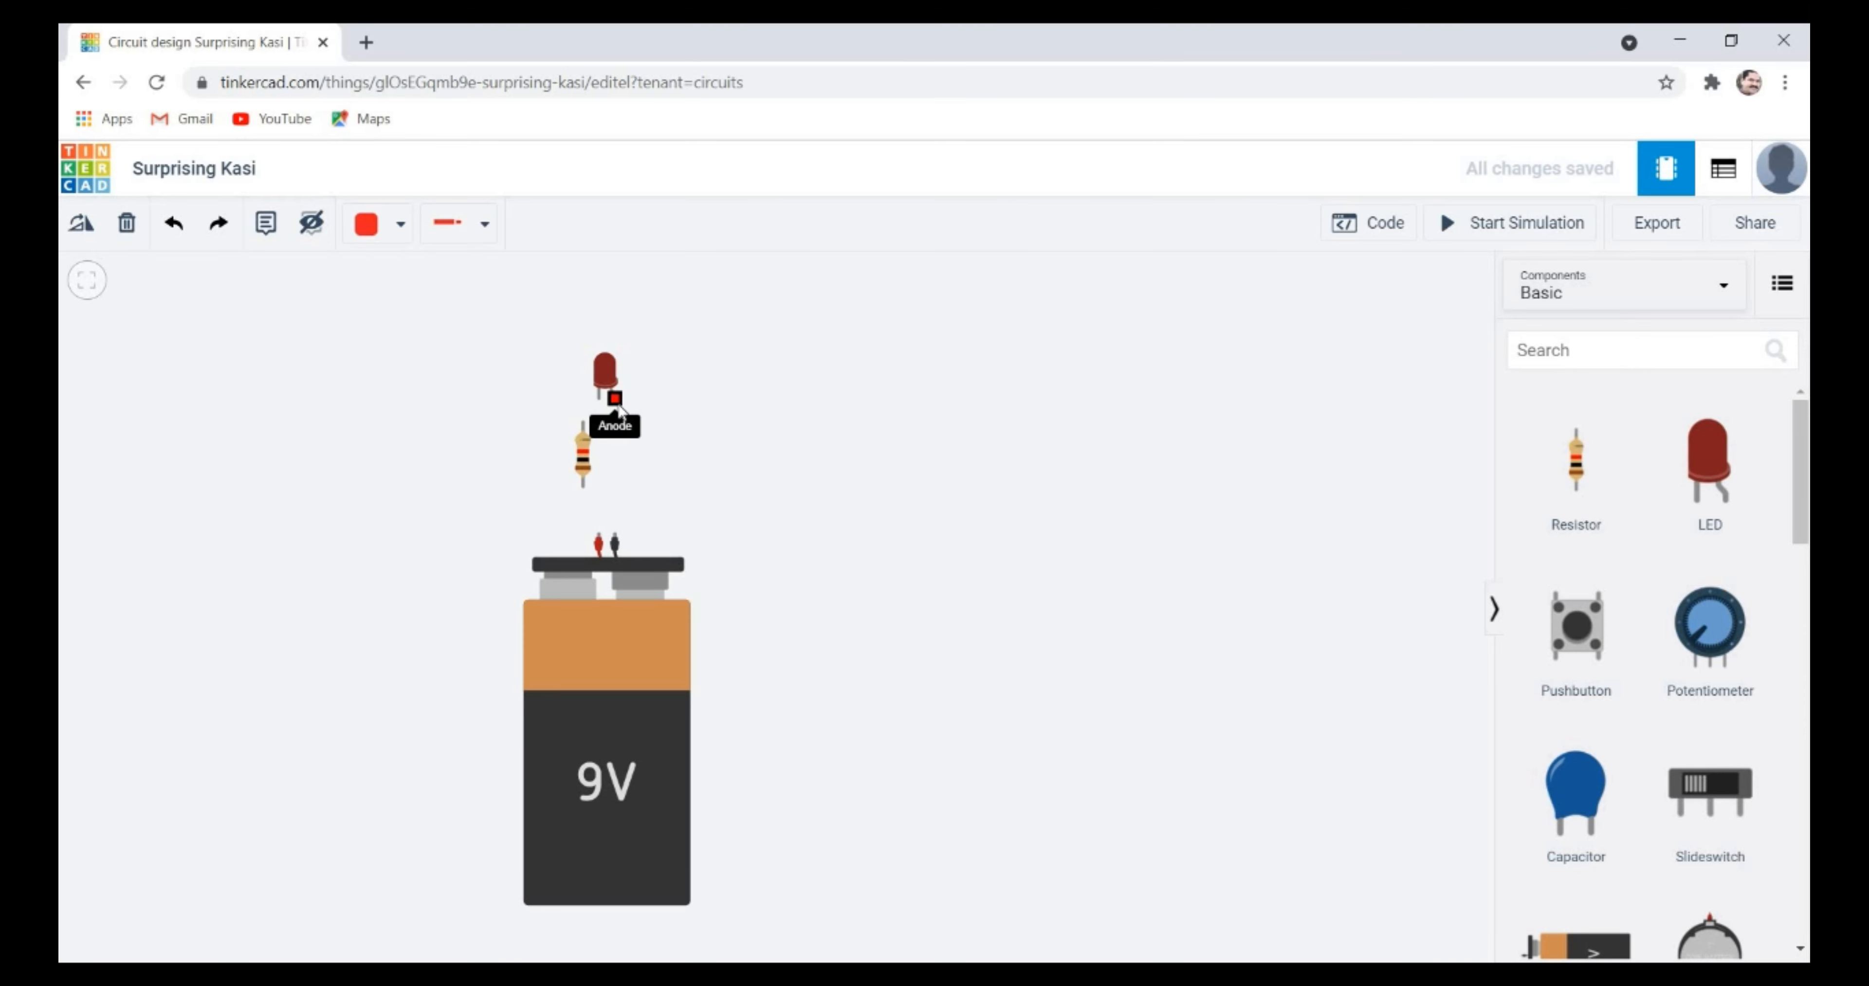
click(618, 401)
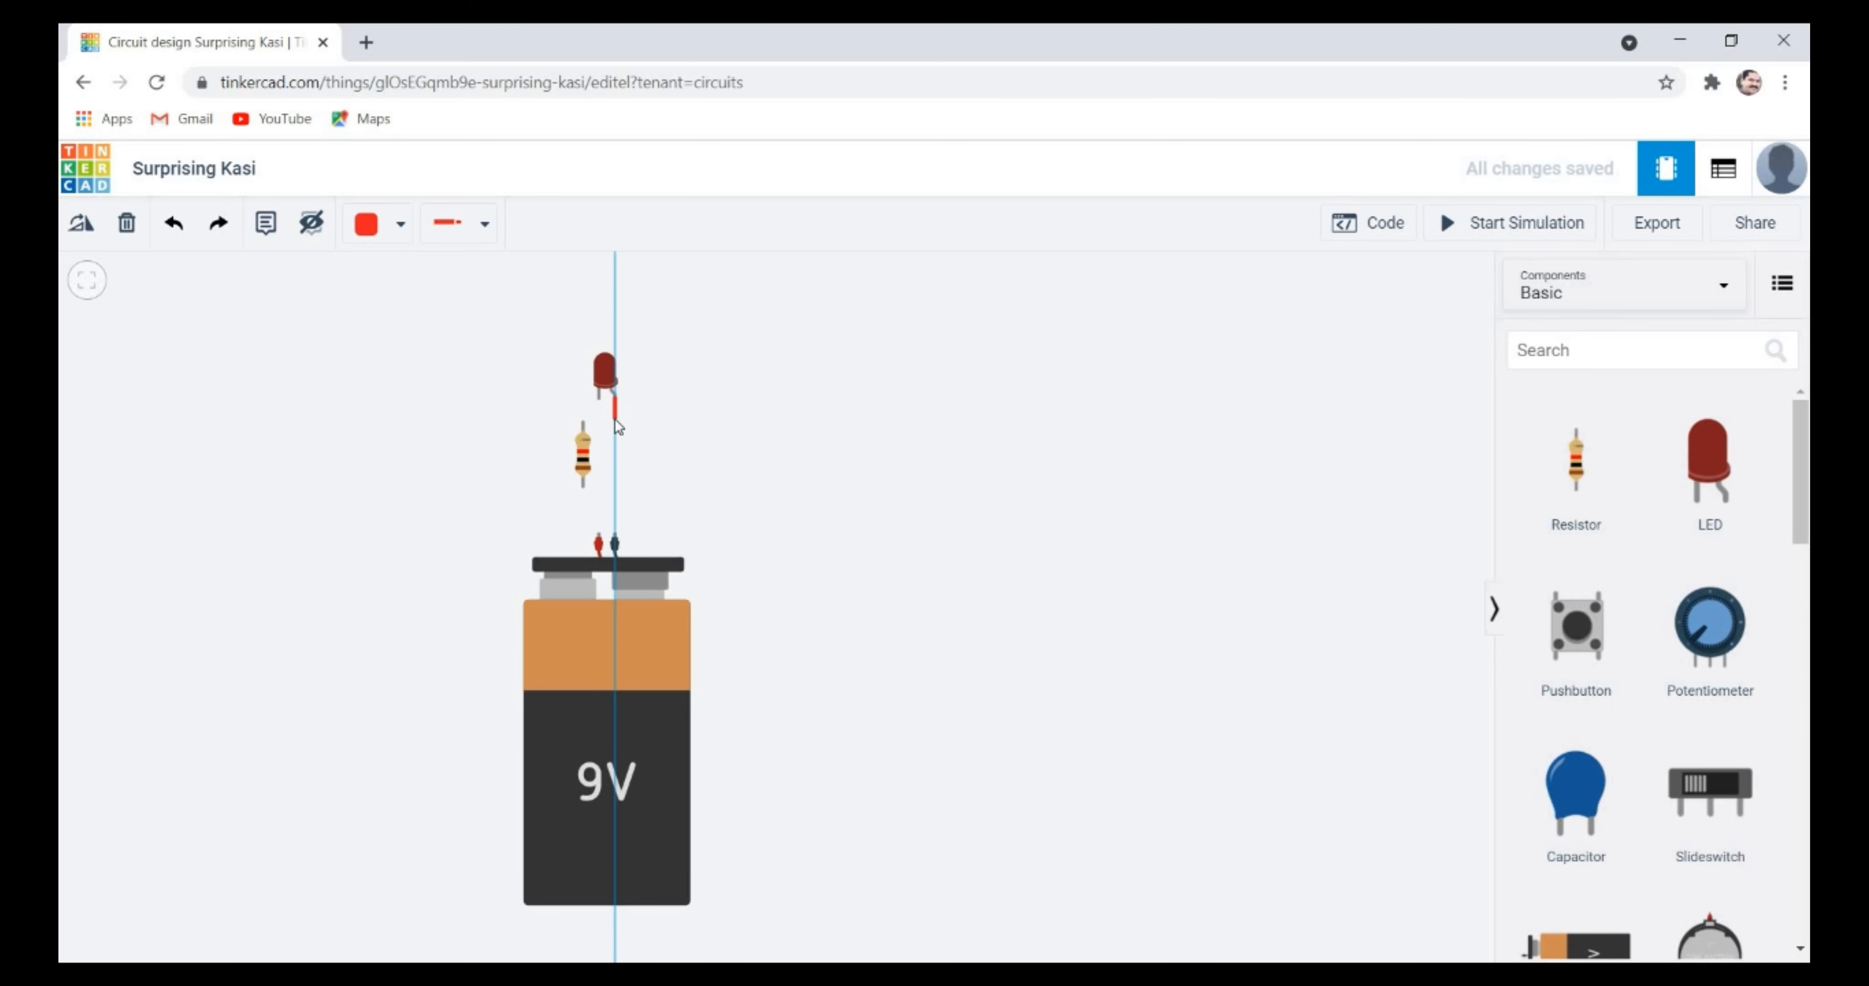
click(615, 419)
click(582, 433)
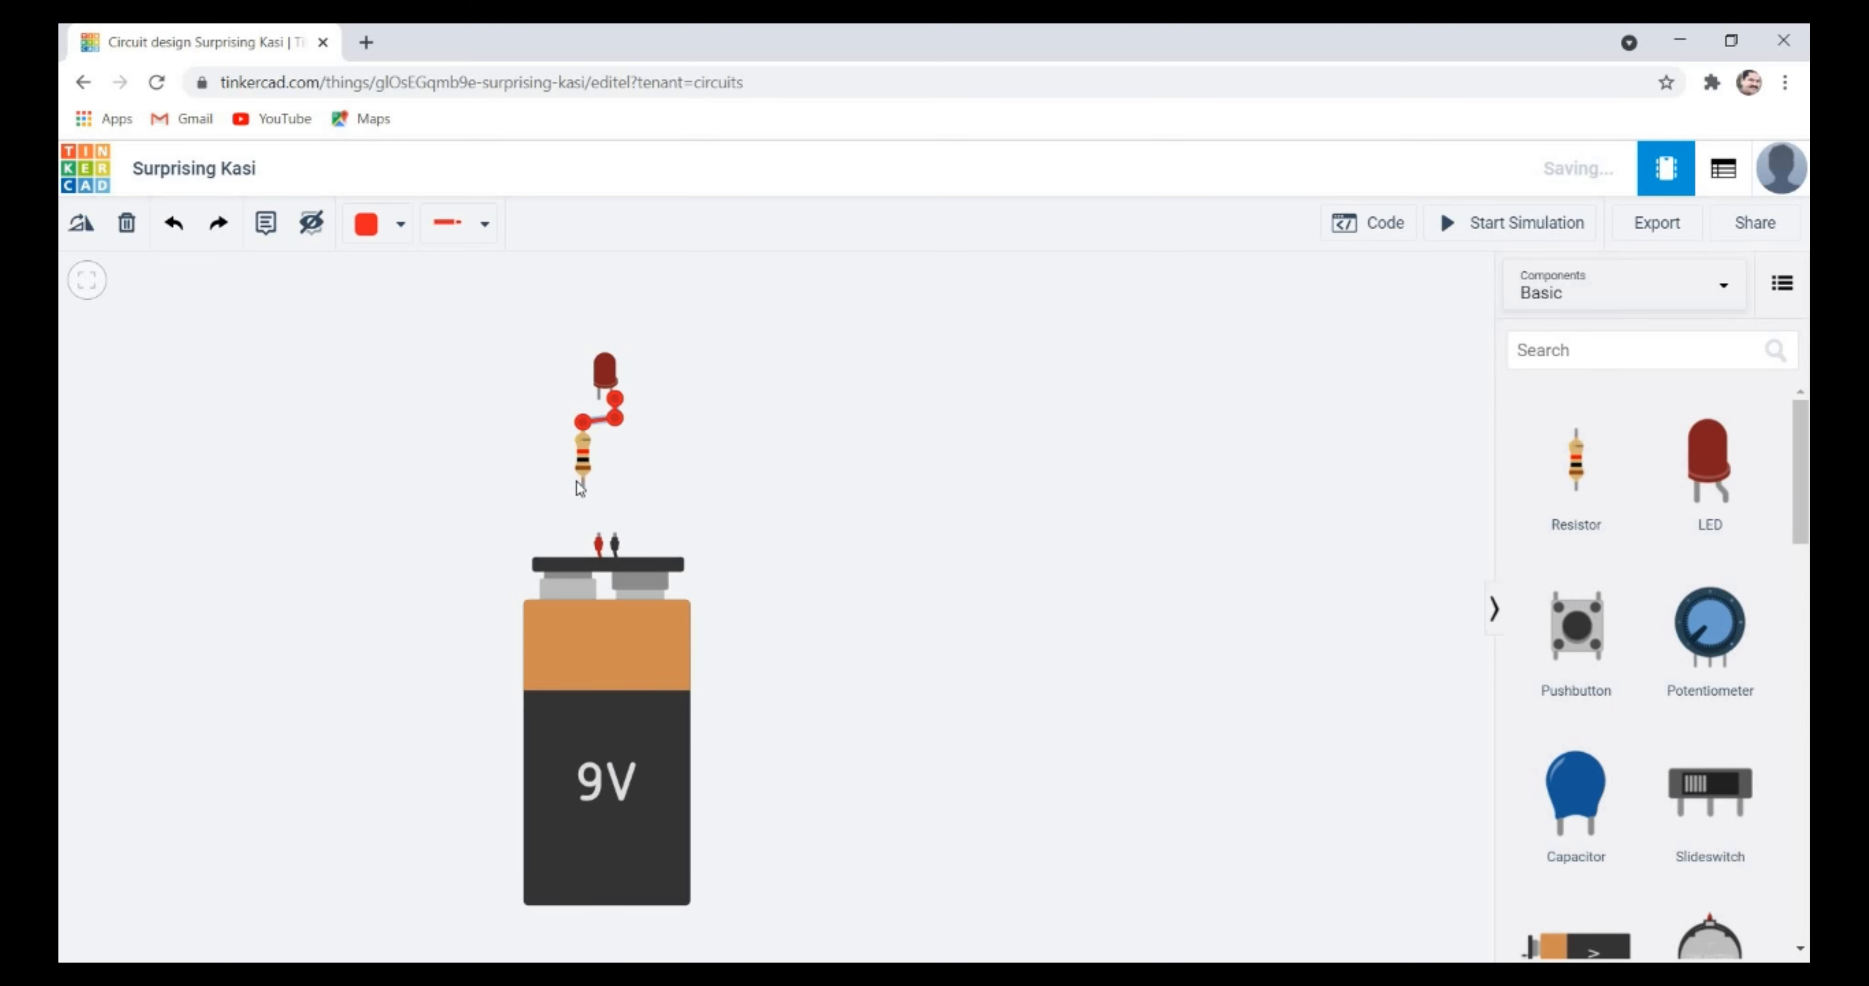
click(584, 484)
click(596, 539)
- Switch the wire color to Black, and wire the LED's cathode to the battery's negative terminal
click(399, 225)
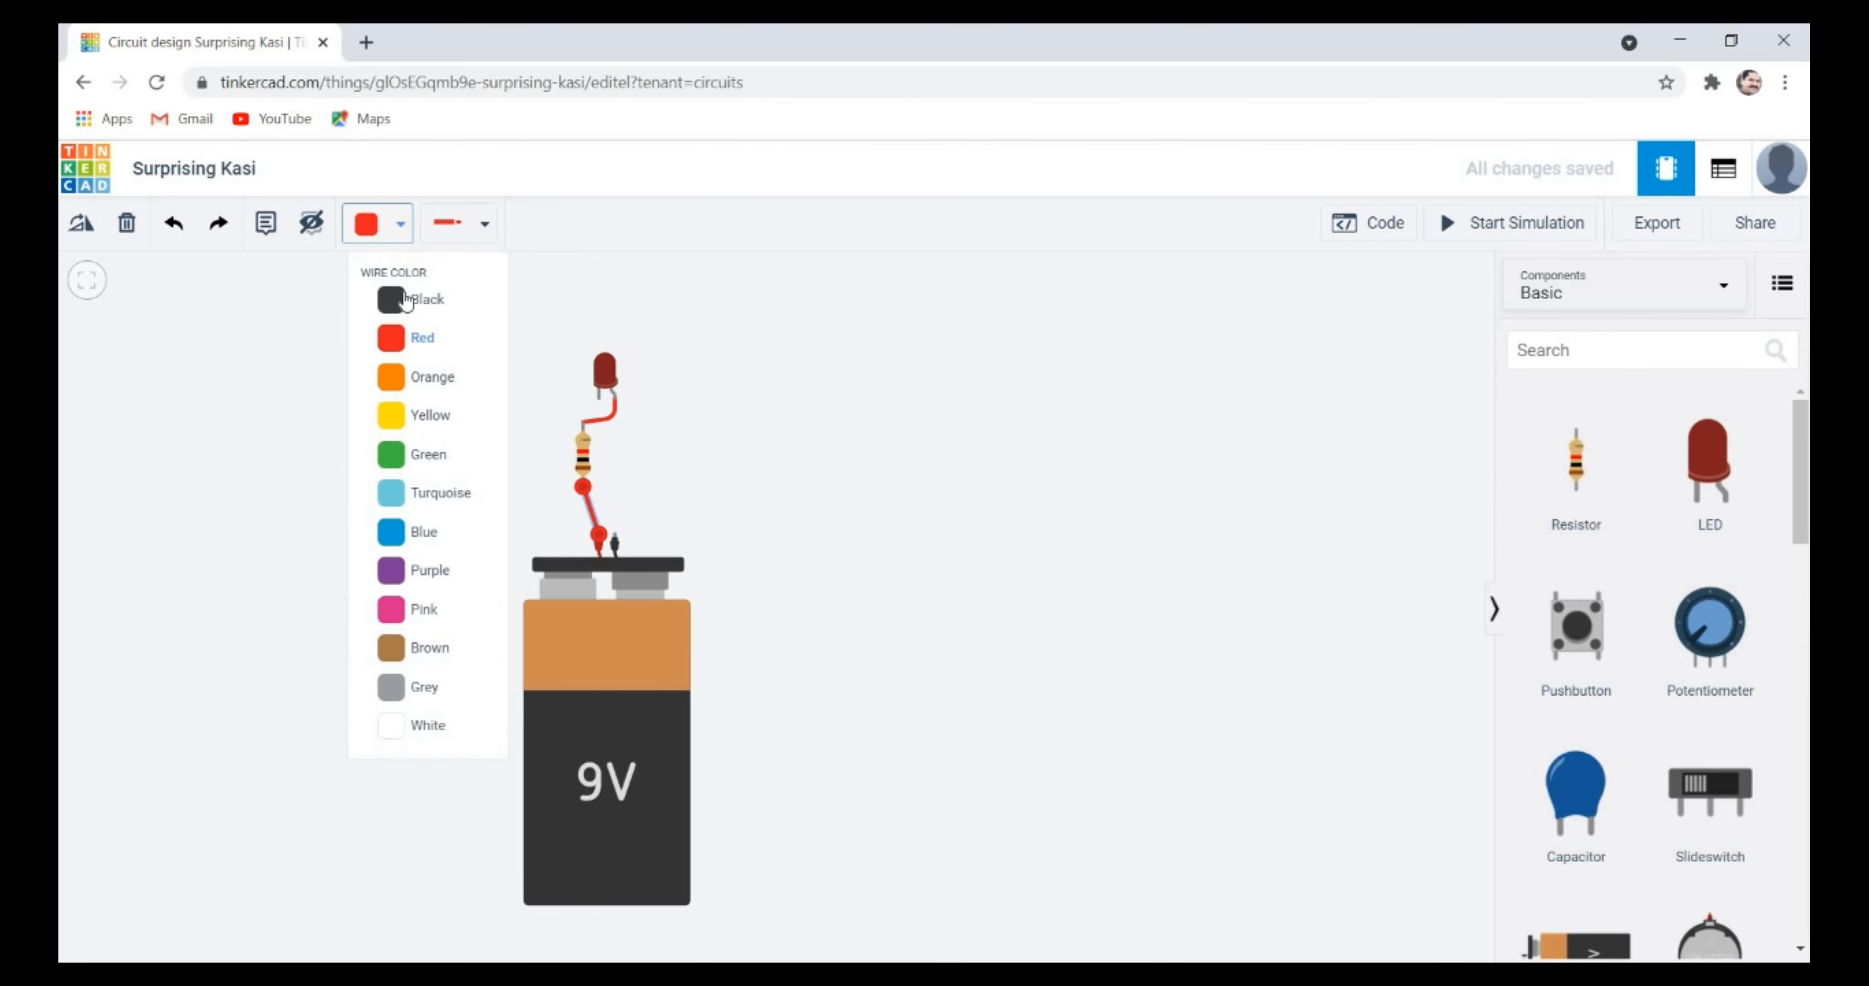
click(403, 296)
click(598, 399)
click(616, 534)
click(618, 538)
click(733, 490)
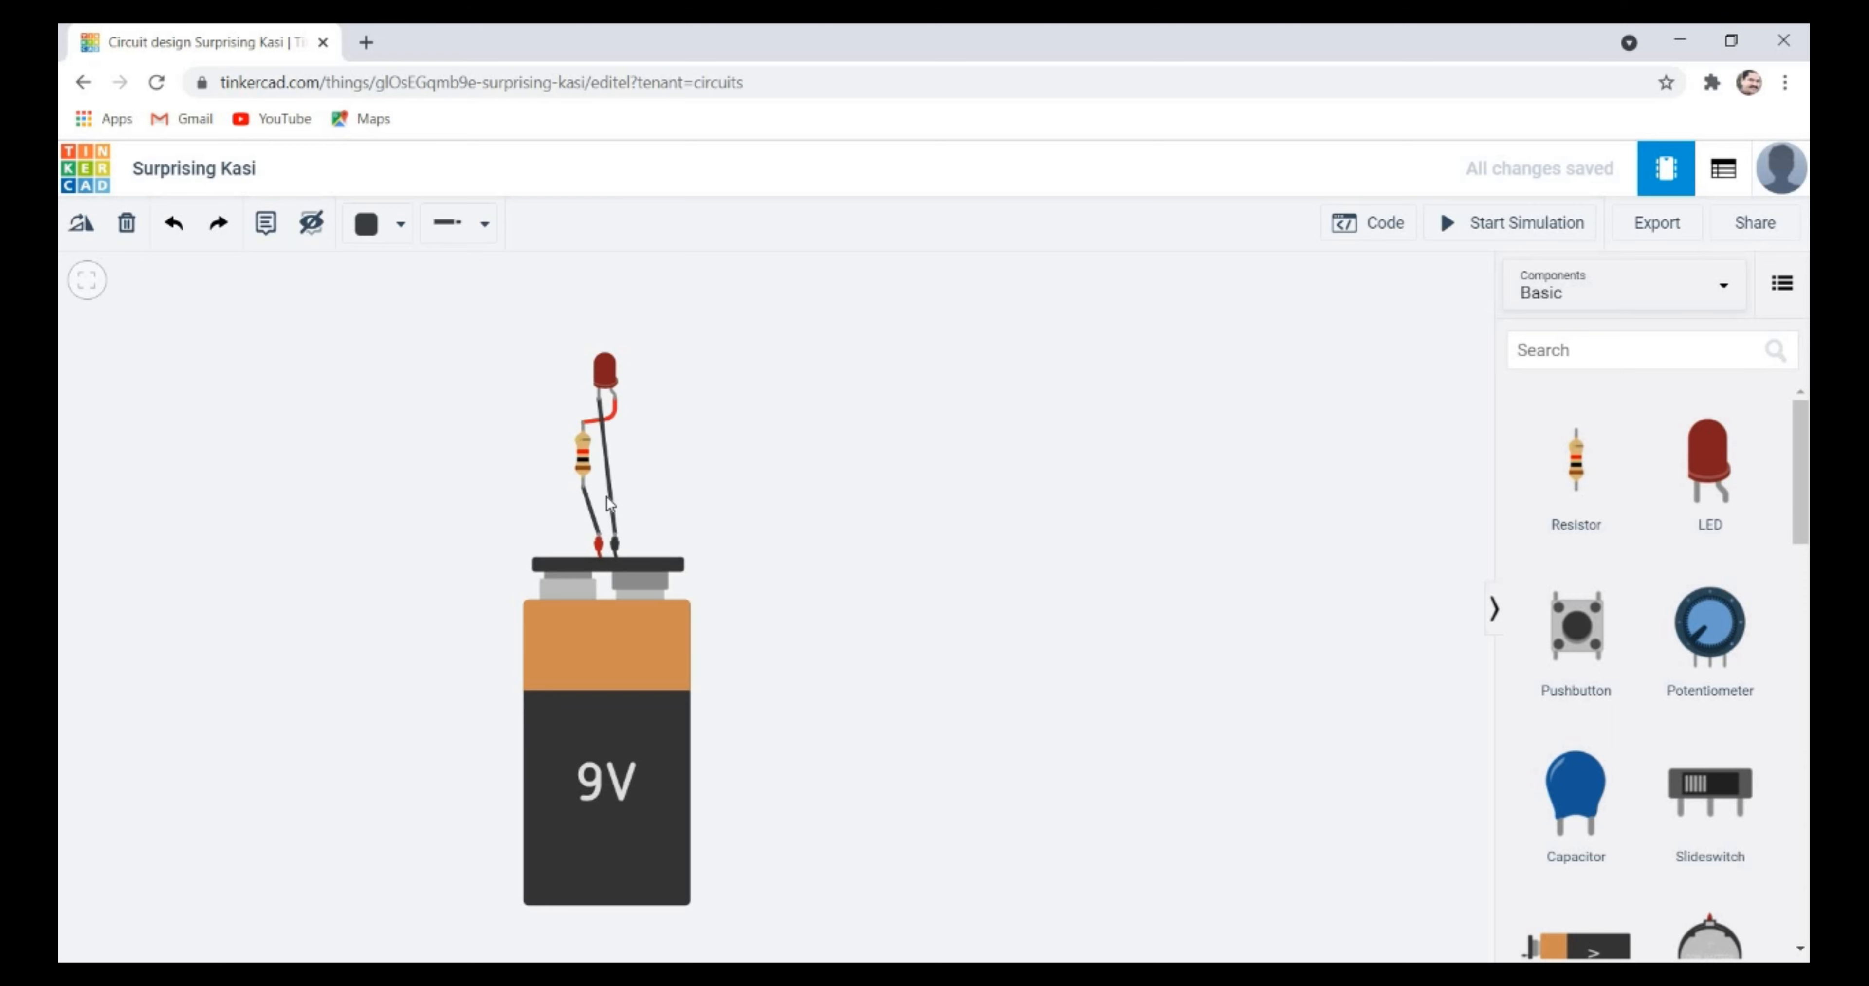
- Recolor the wire between the resistor and the battery's positive terminal to Red
click(592, 506)
click(399, 225)
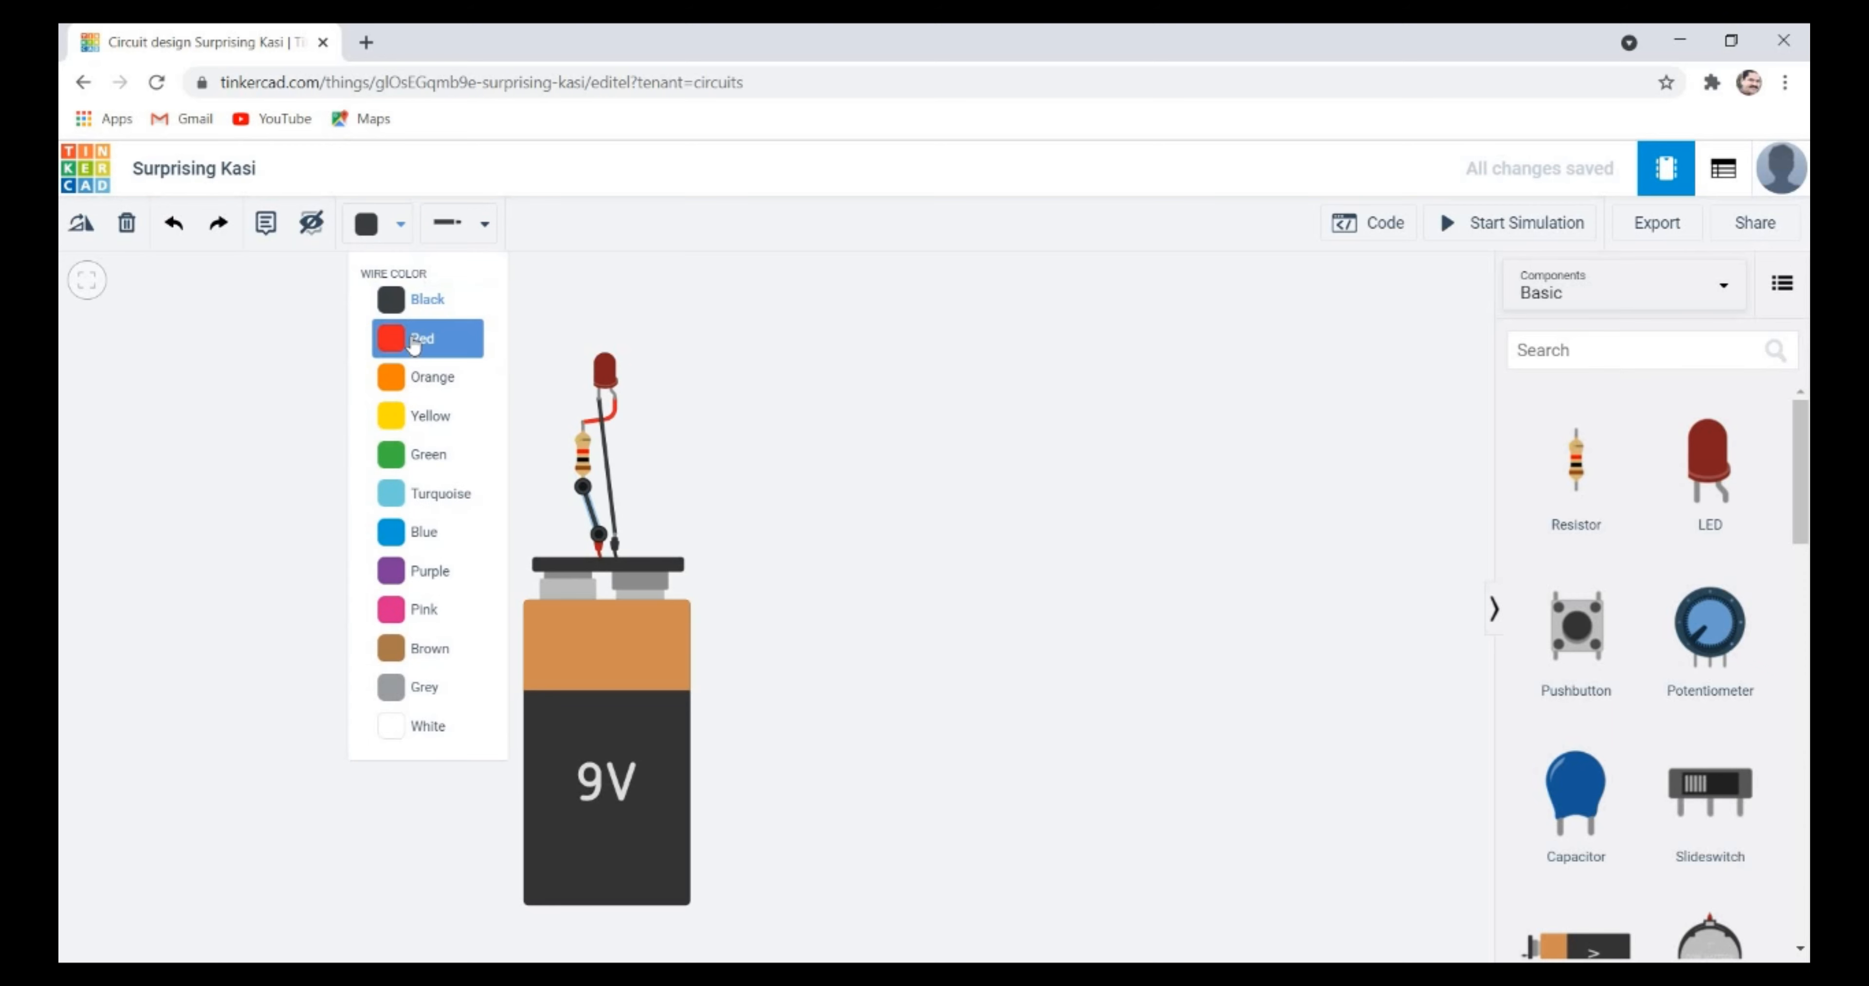
click(425, 331)
click(781, 503)
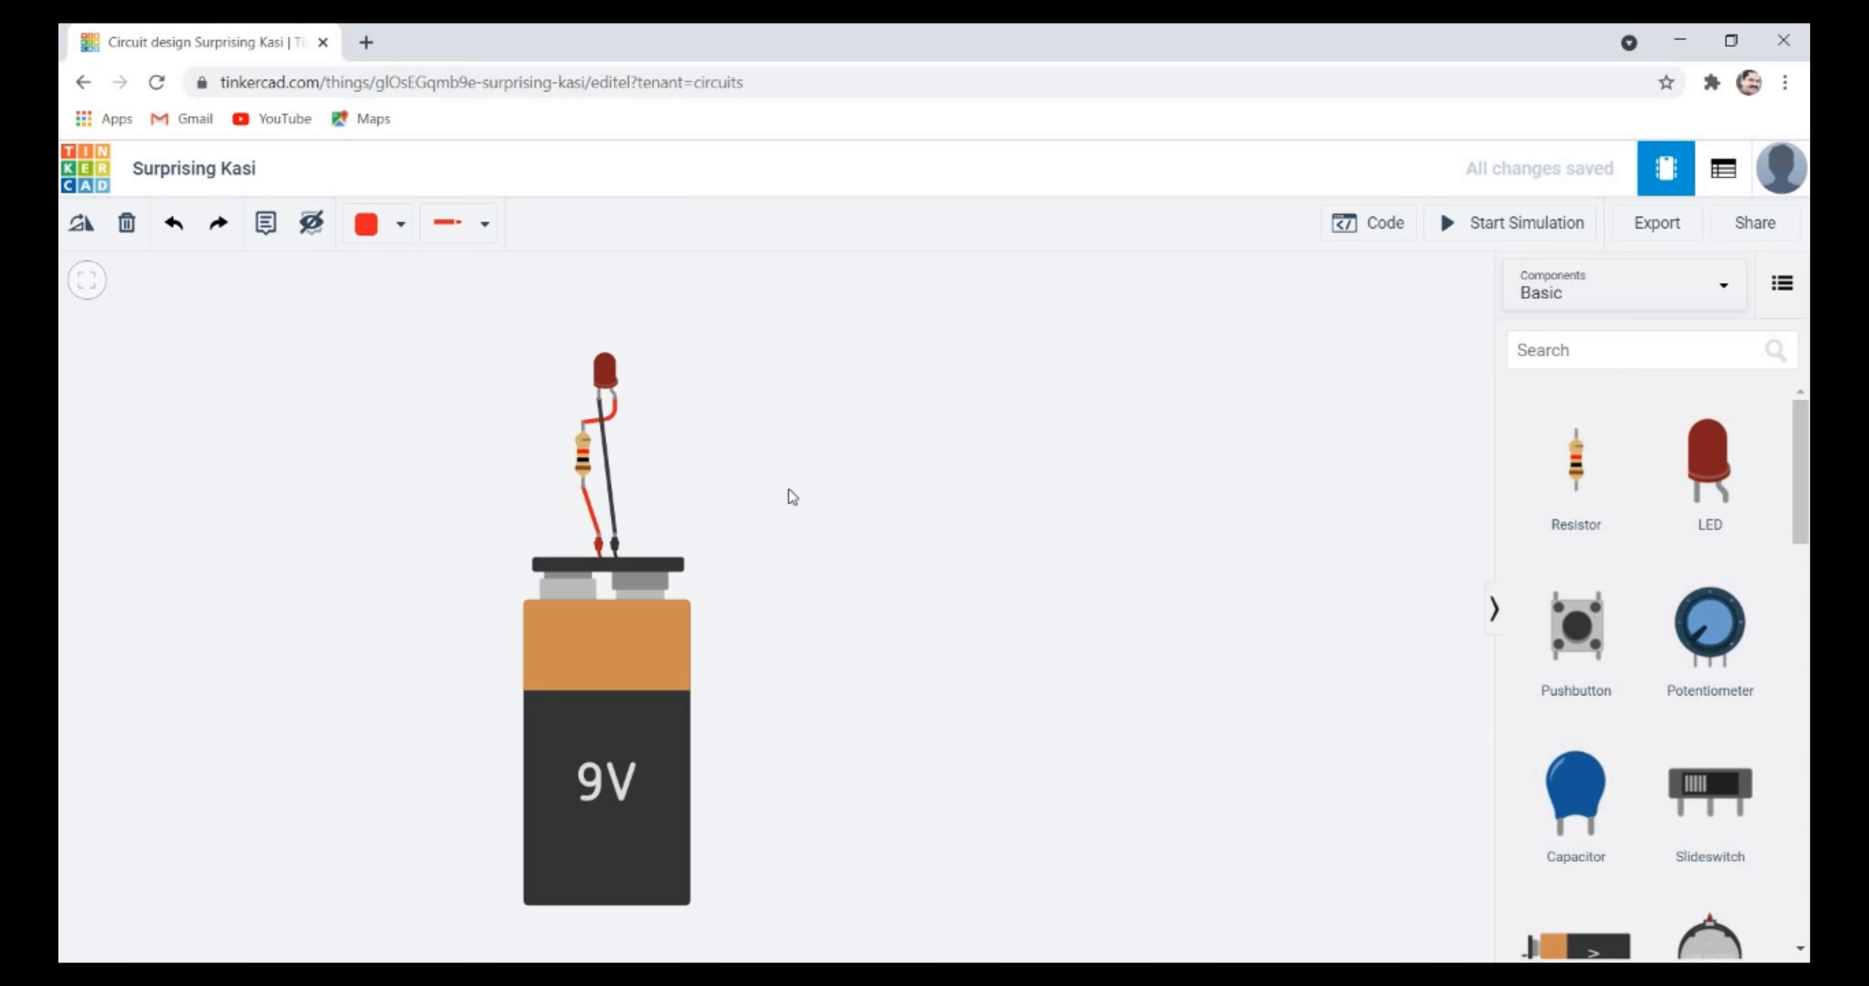
- Run the circuit simulation to check whether the LED lights, and stop it again
click(1522, 230)
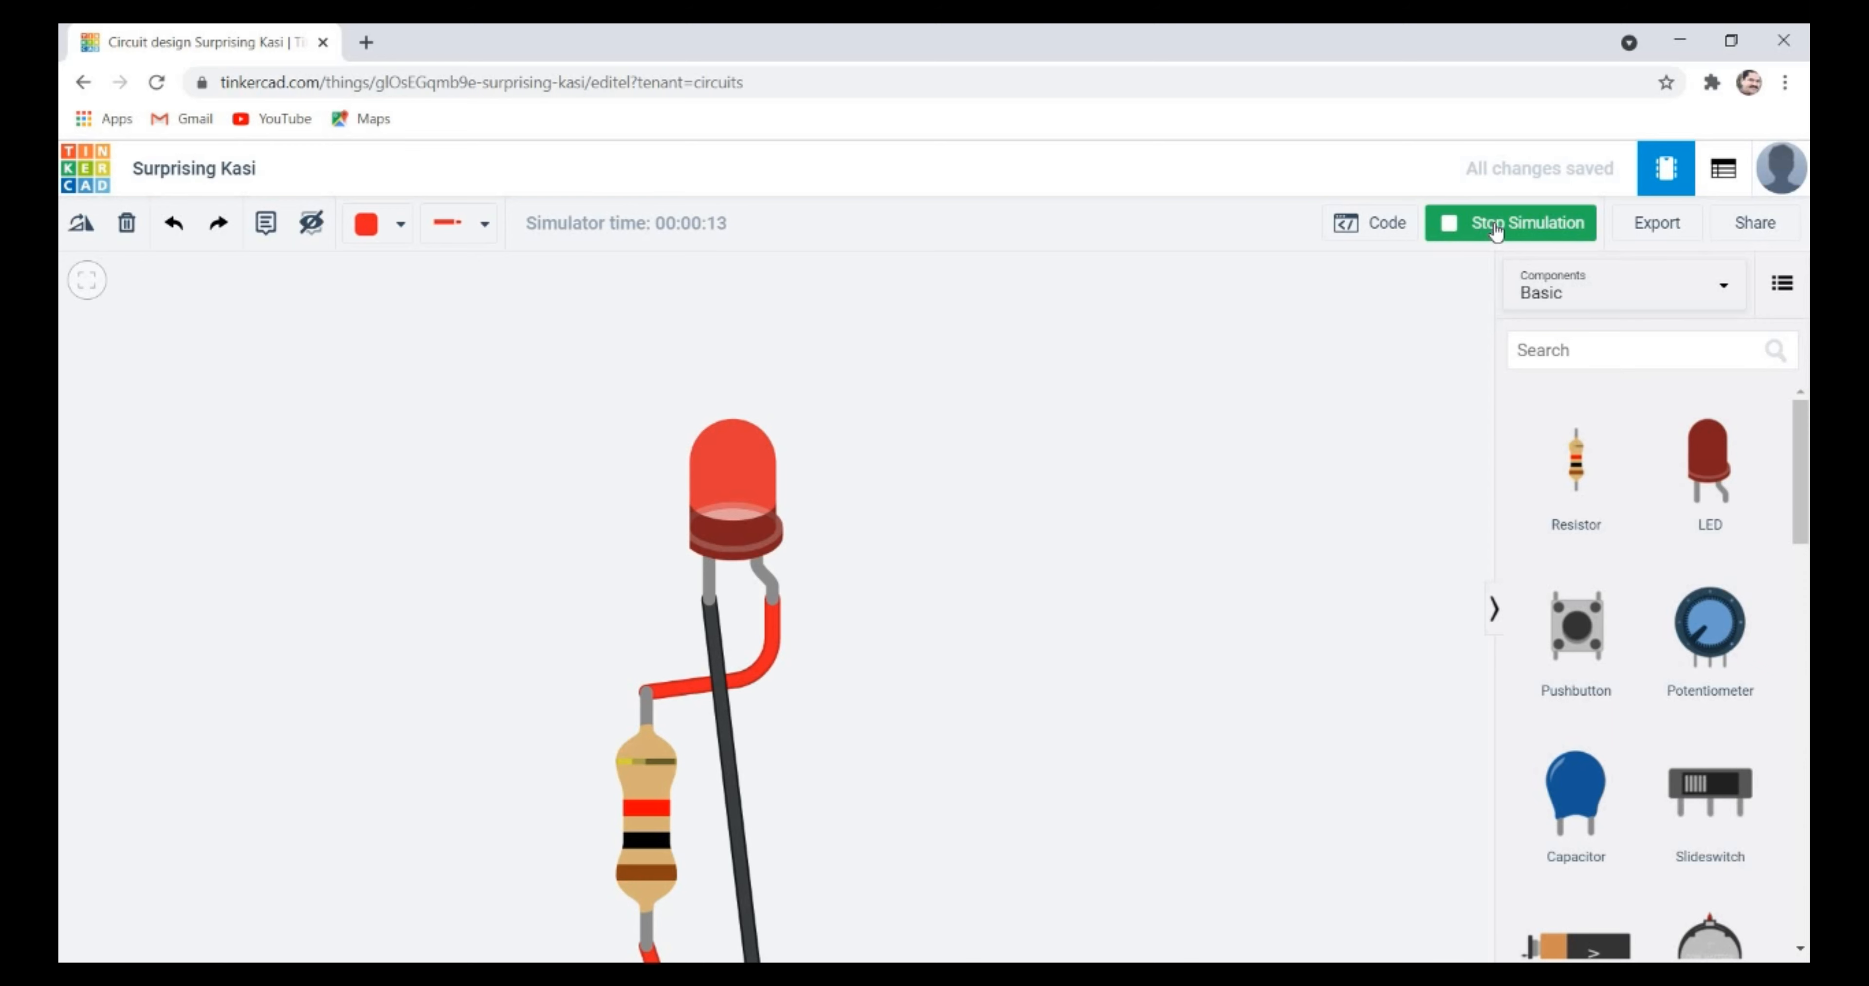
click(1473, 232)
scroll(851, 514, down, 5)
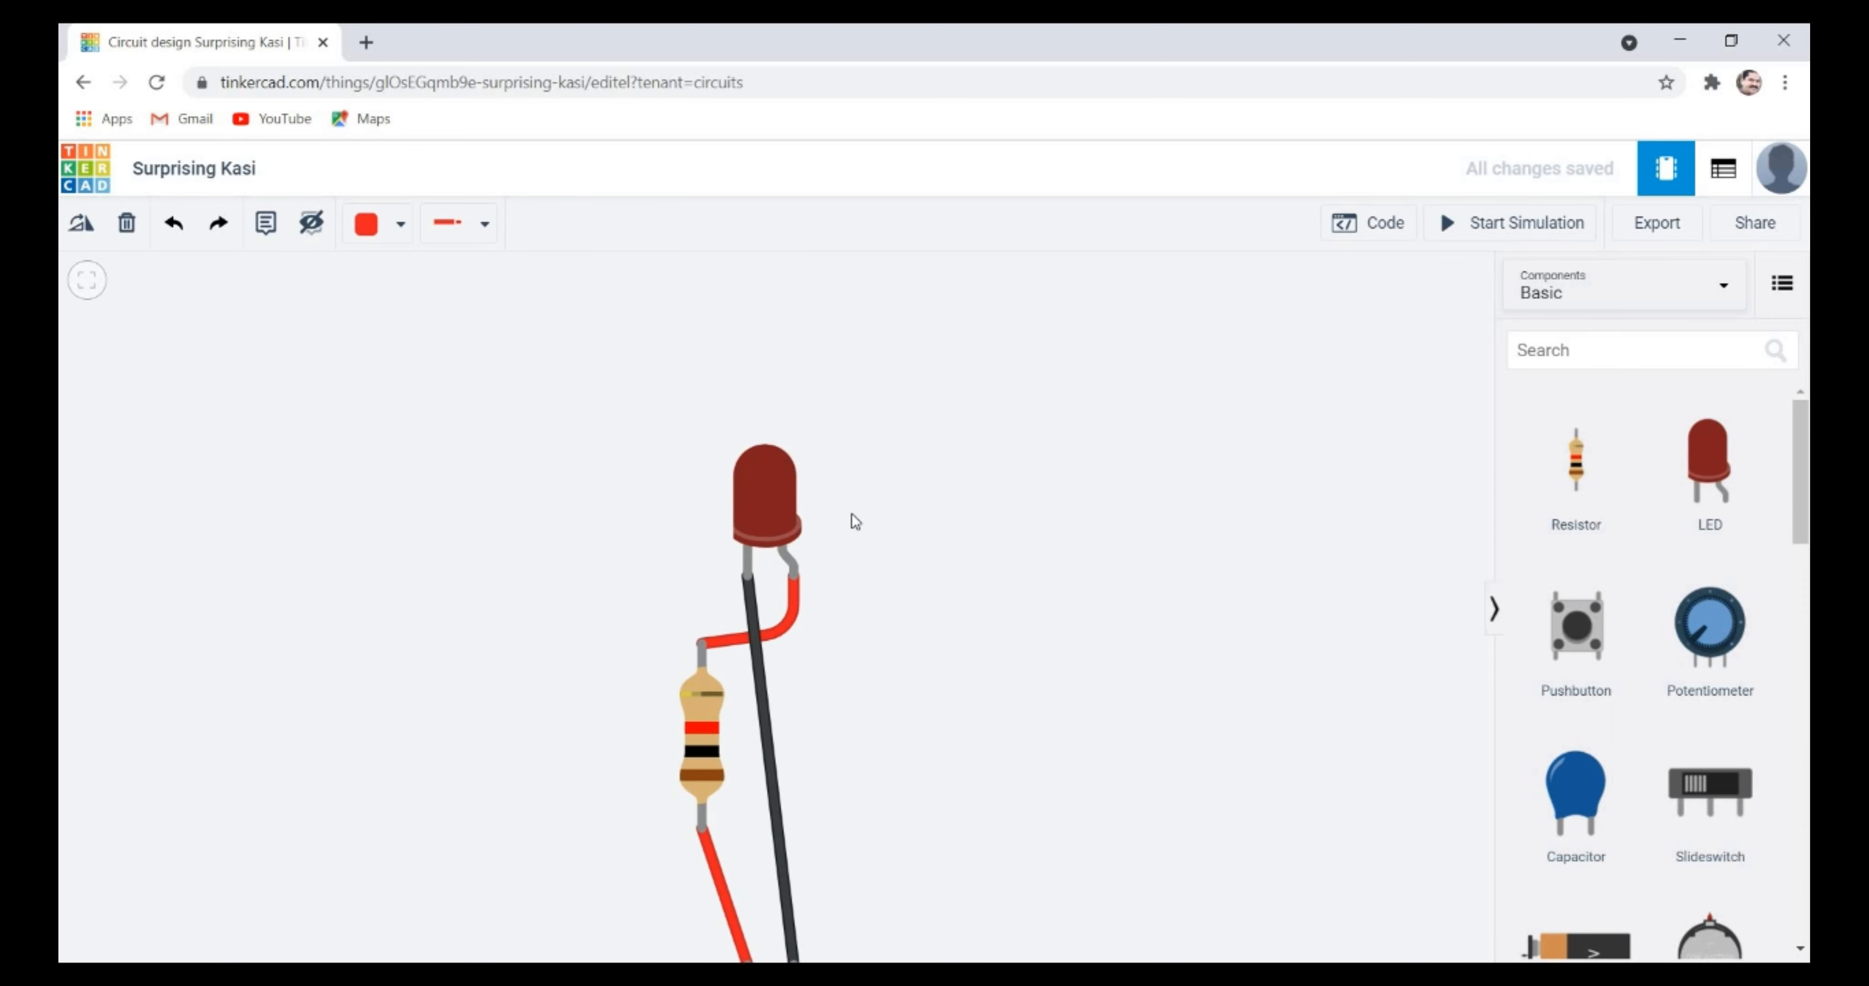
scroll(997, 564, down, 4)
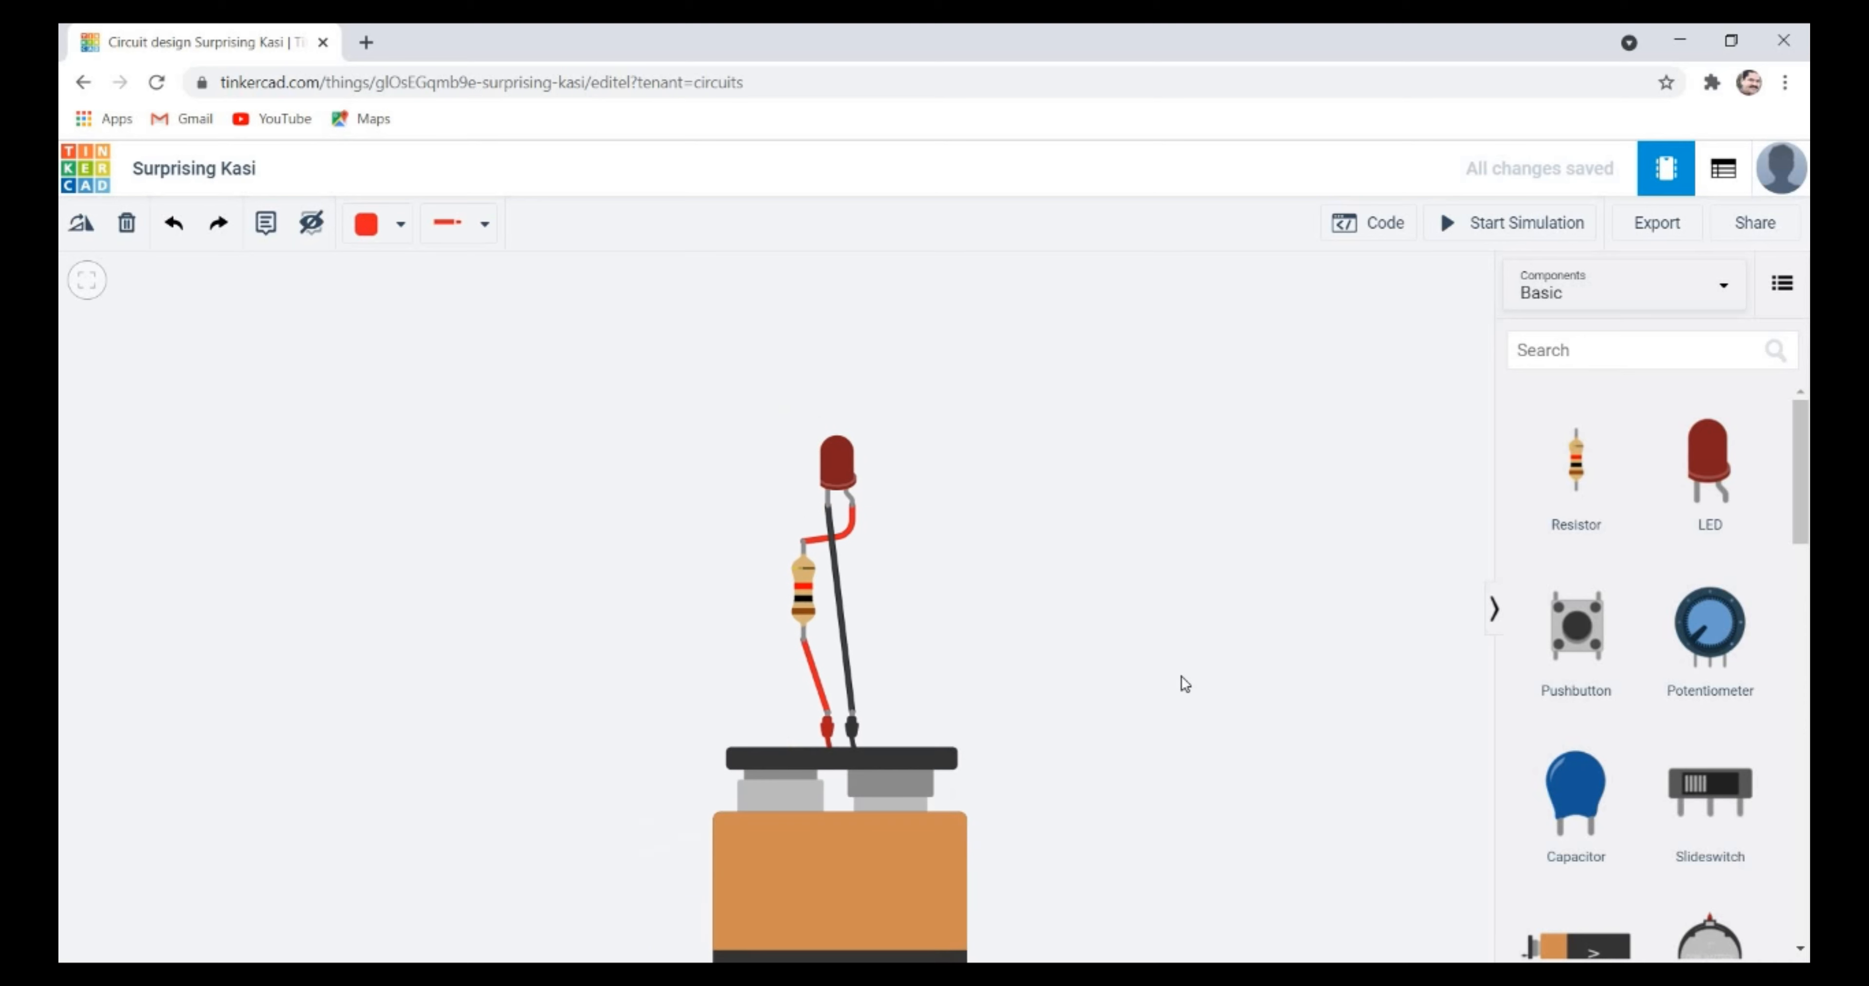
scroll(946, 603, down, 2)
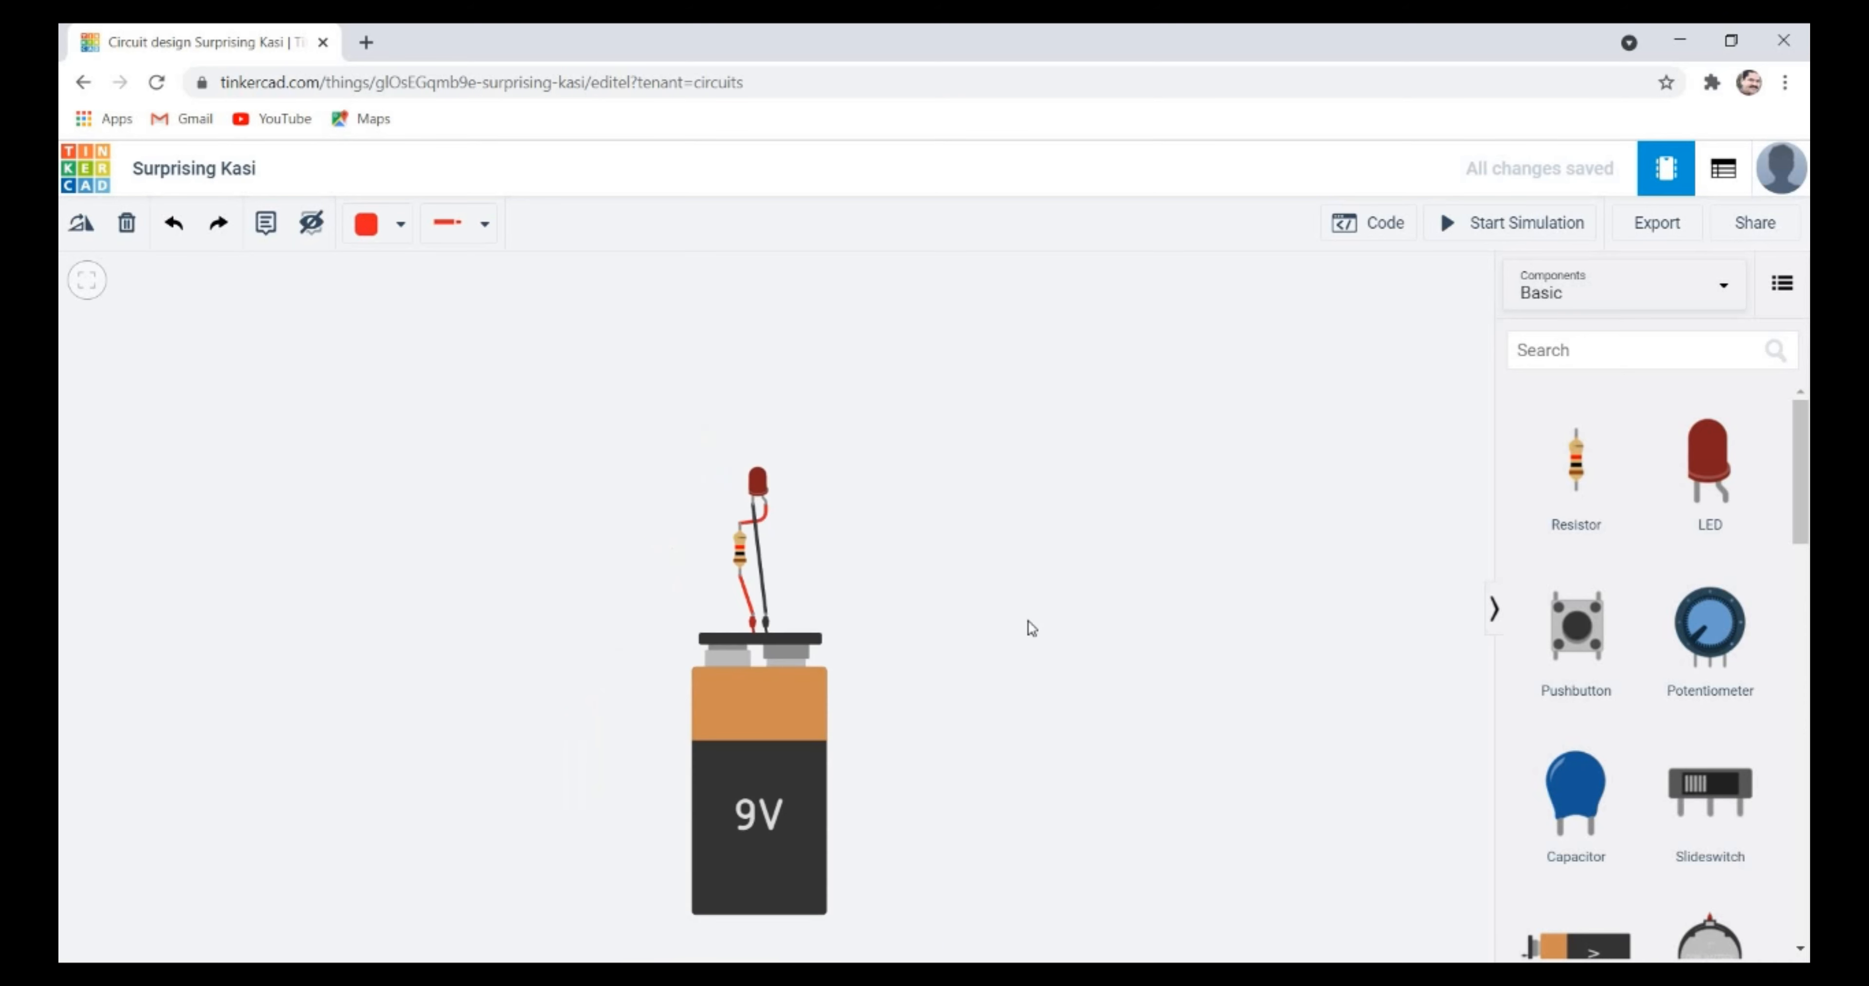
- Place a Breadboard Small on the workplane to the right of the battery and LED circuit
drag(956, 554, 626, 552)
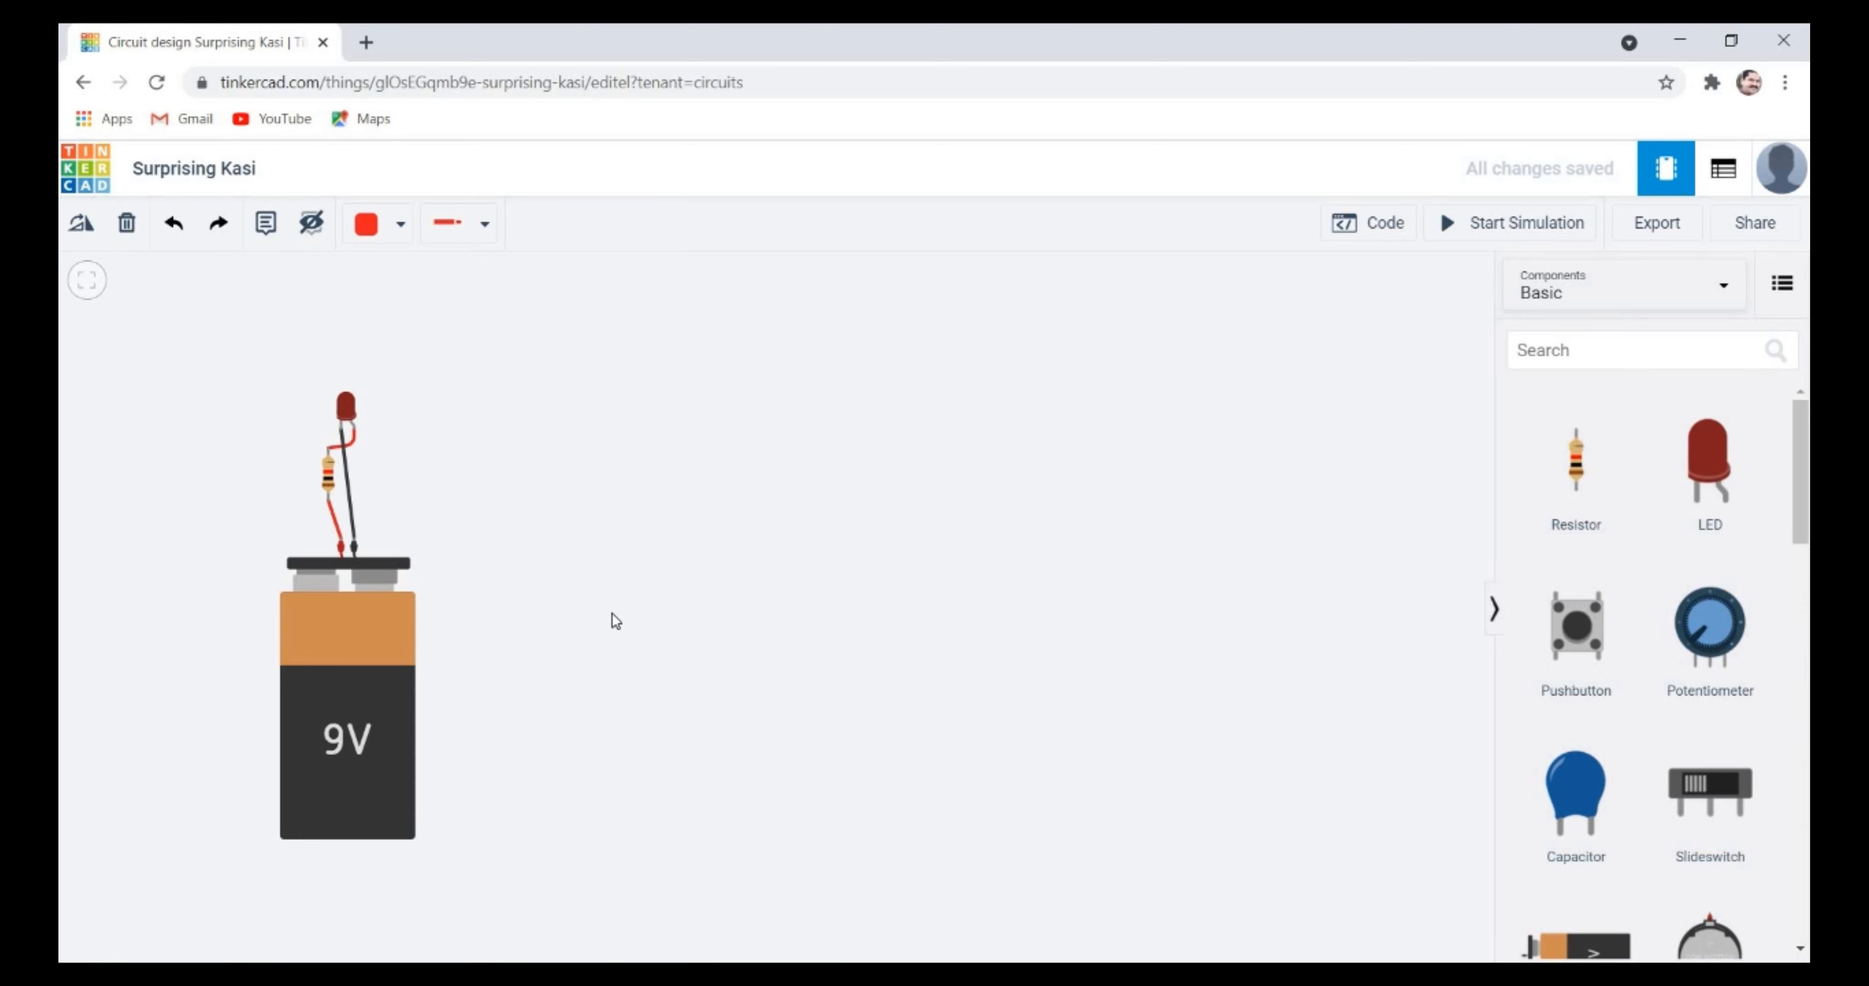
mouse_move(1804, 482)
mouse_down()
mouse_move(1804, 612)
mouse_move(1805, 468)
mouse_up()
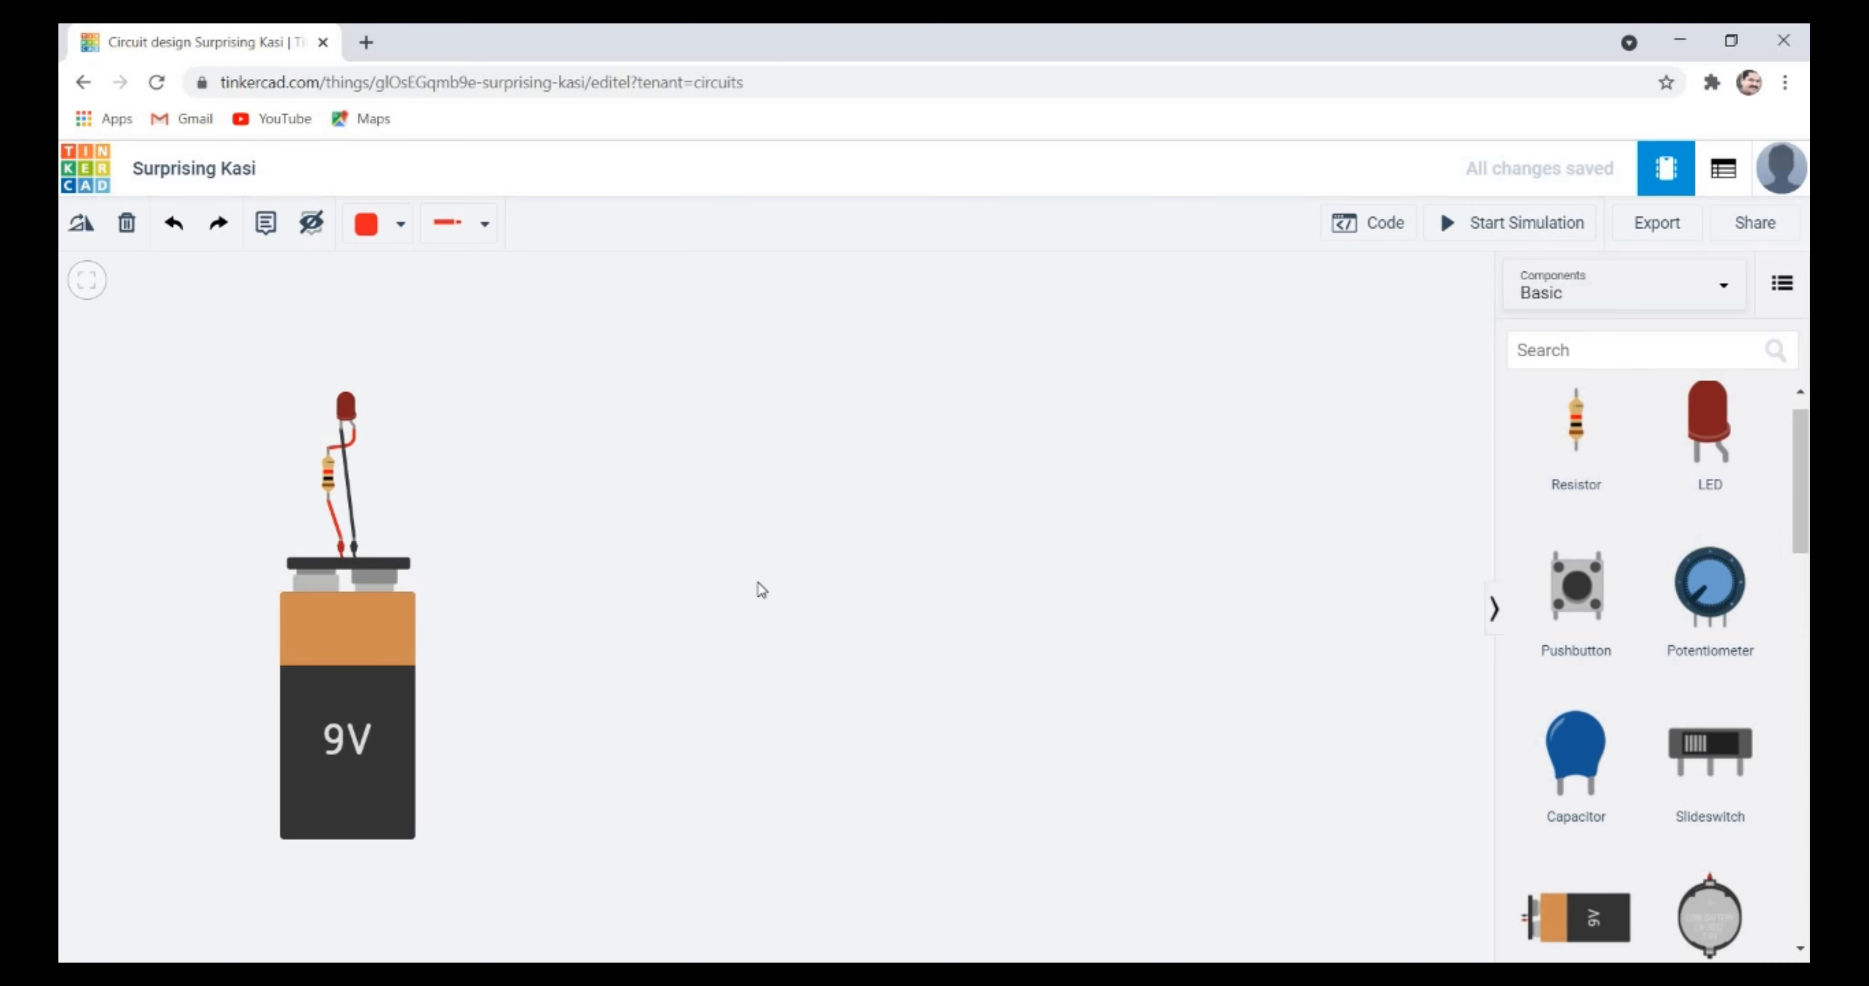
drag(1806, 508, 1805, 640)
drag(1718, 589, 677, 483)
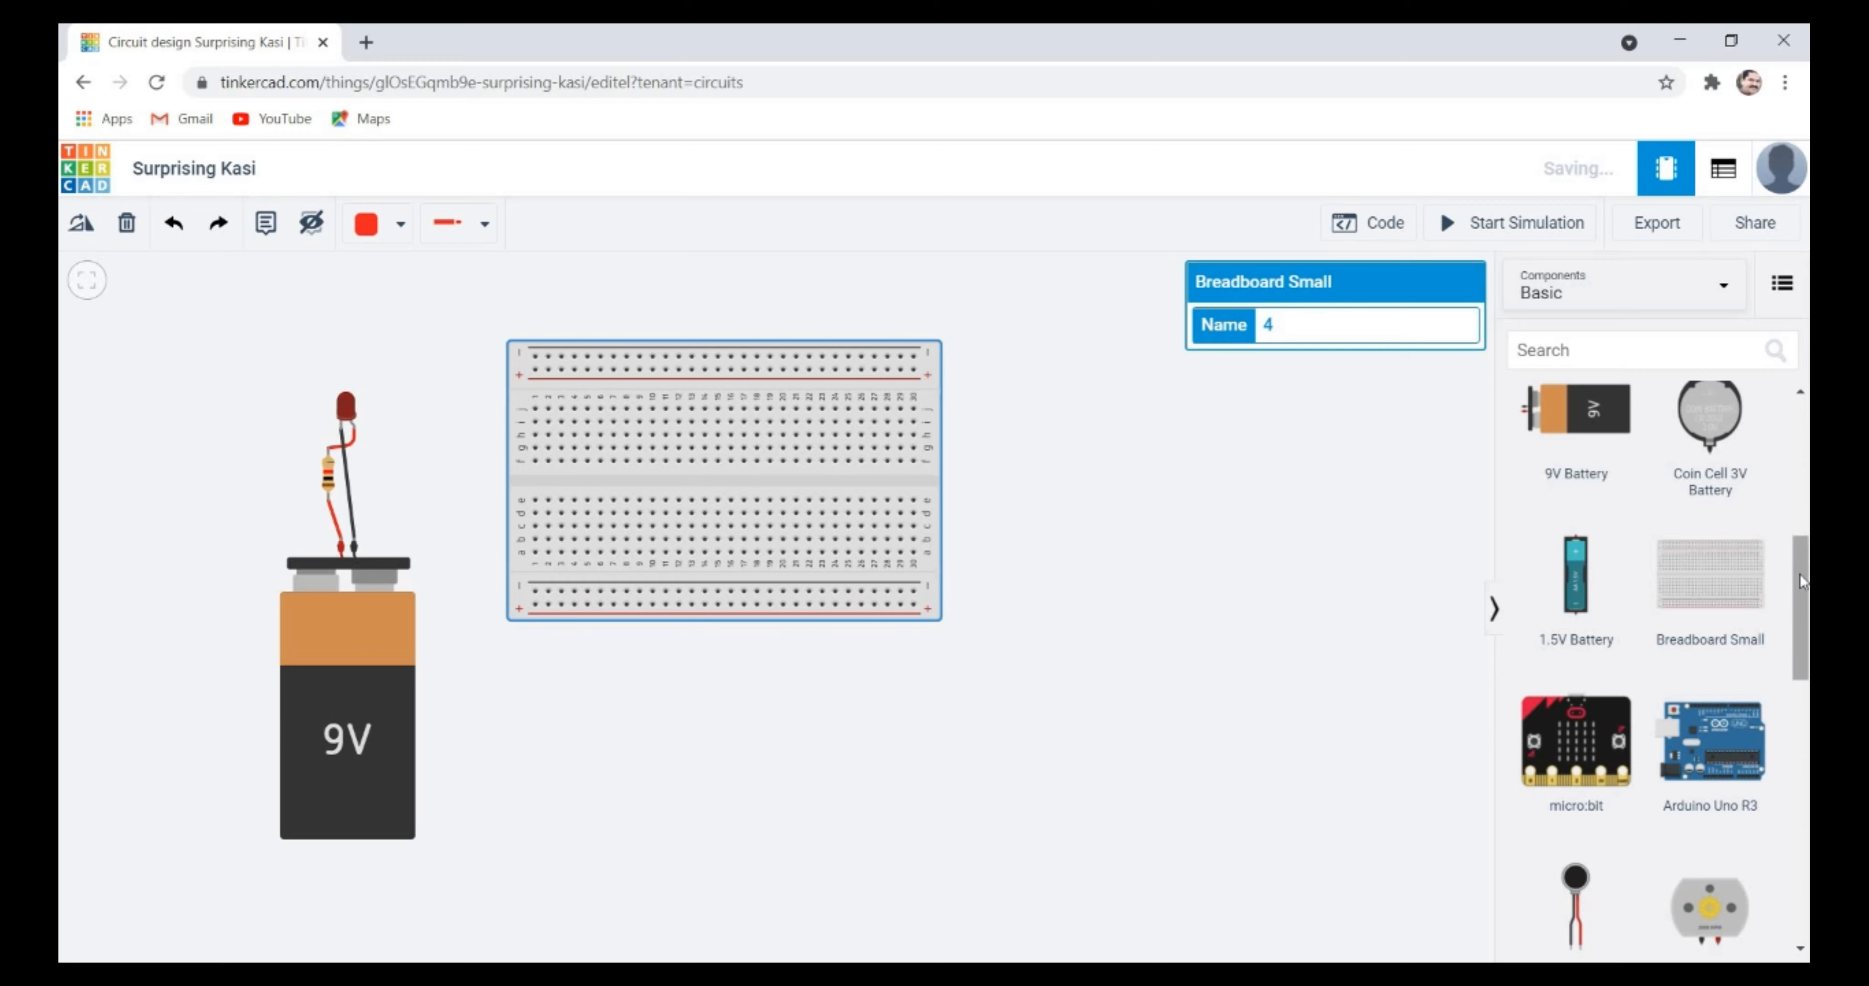
- Place an Arduino Uno R3 below the small breadboard, and shift the breadboard up and to the right, clear of it
scroll(1802, 580, down, 3)
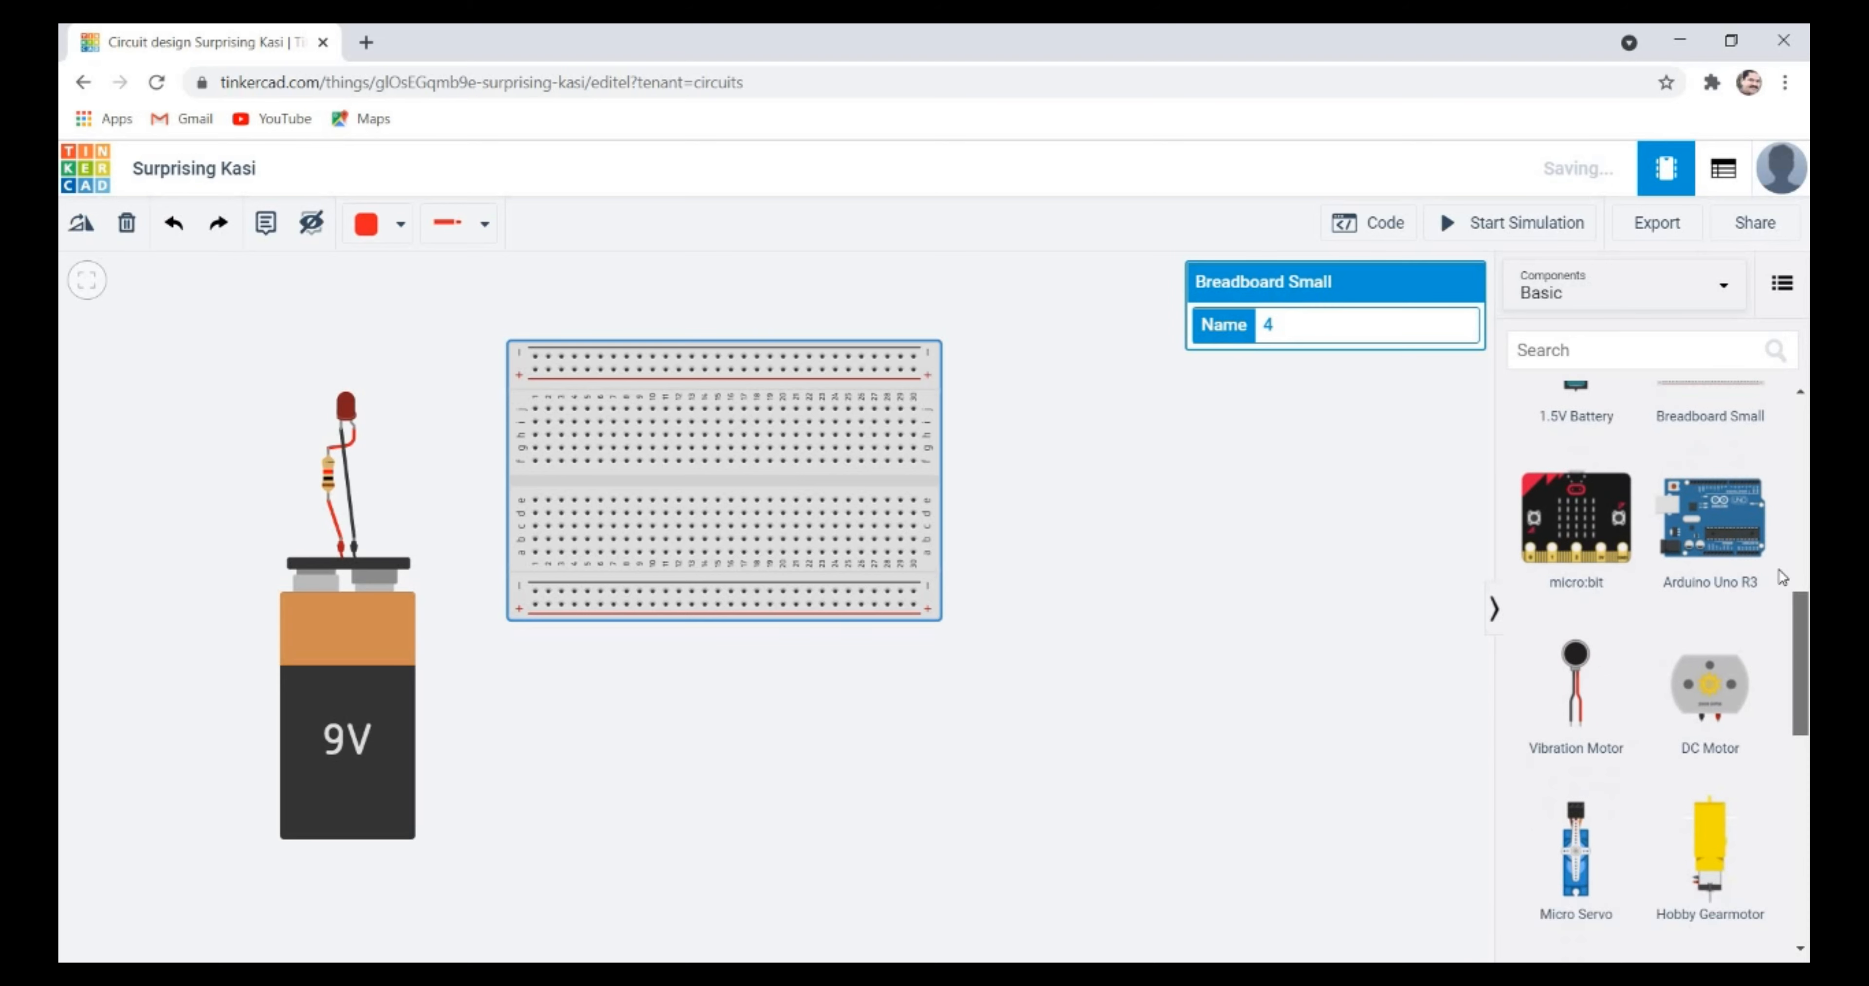
drag(1748, 535, 899, 782)
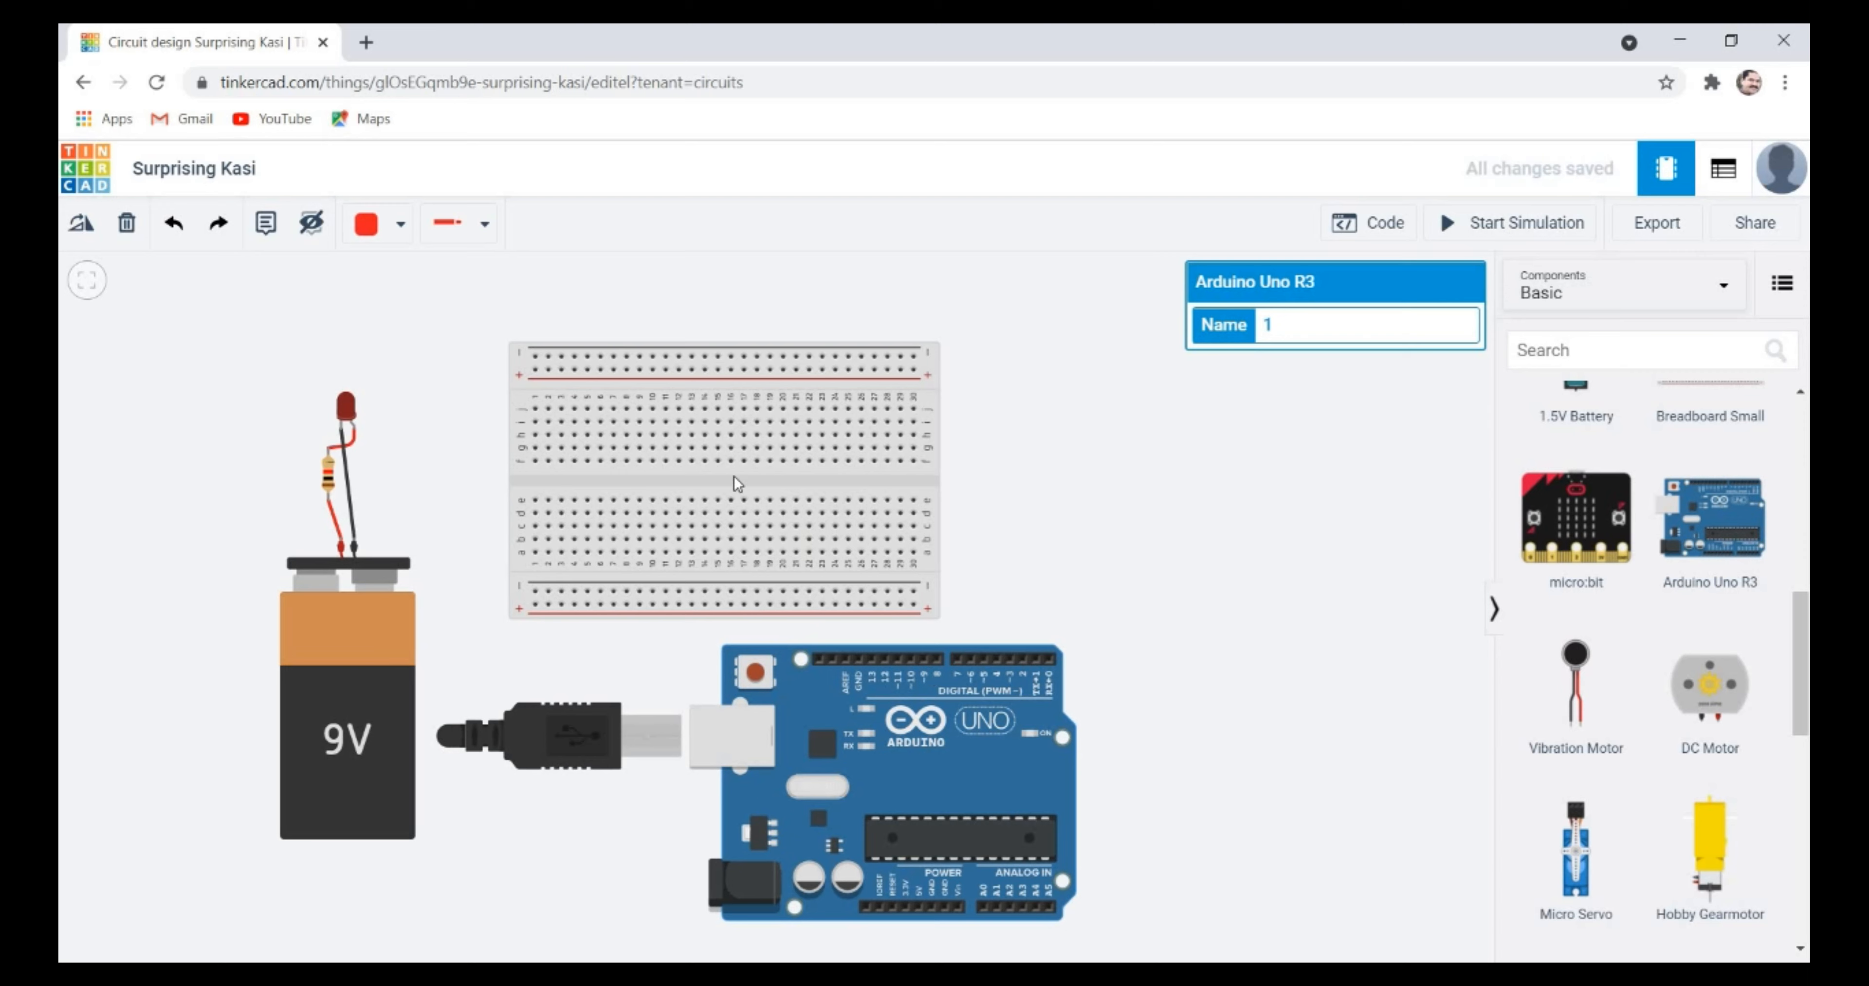
drag(739, 483, 864, 452)
click(1262, 623)
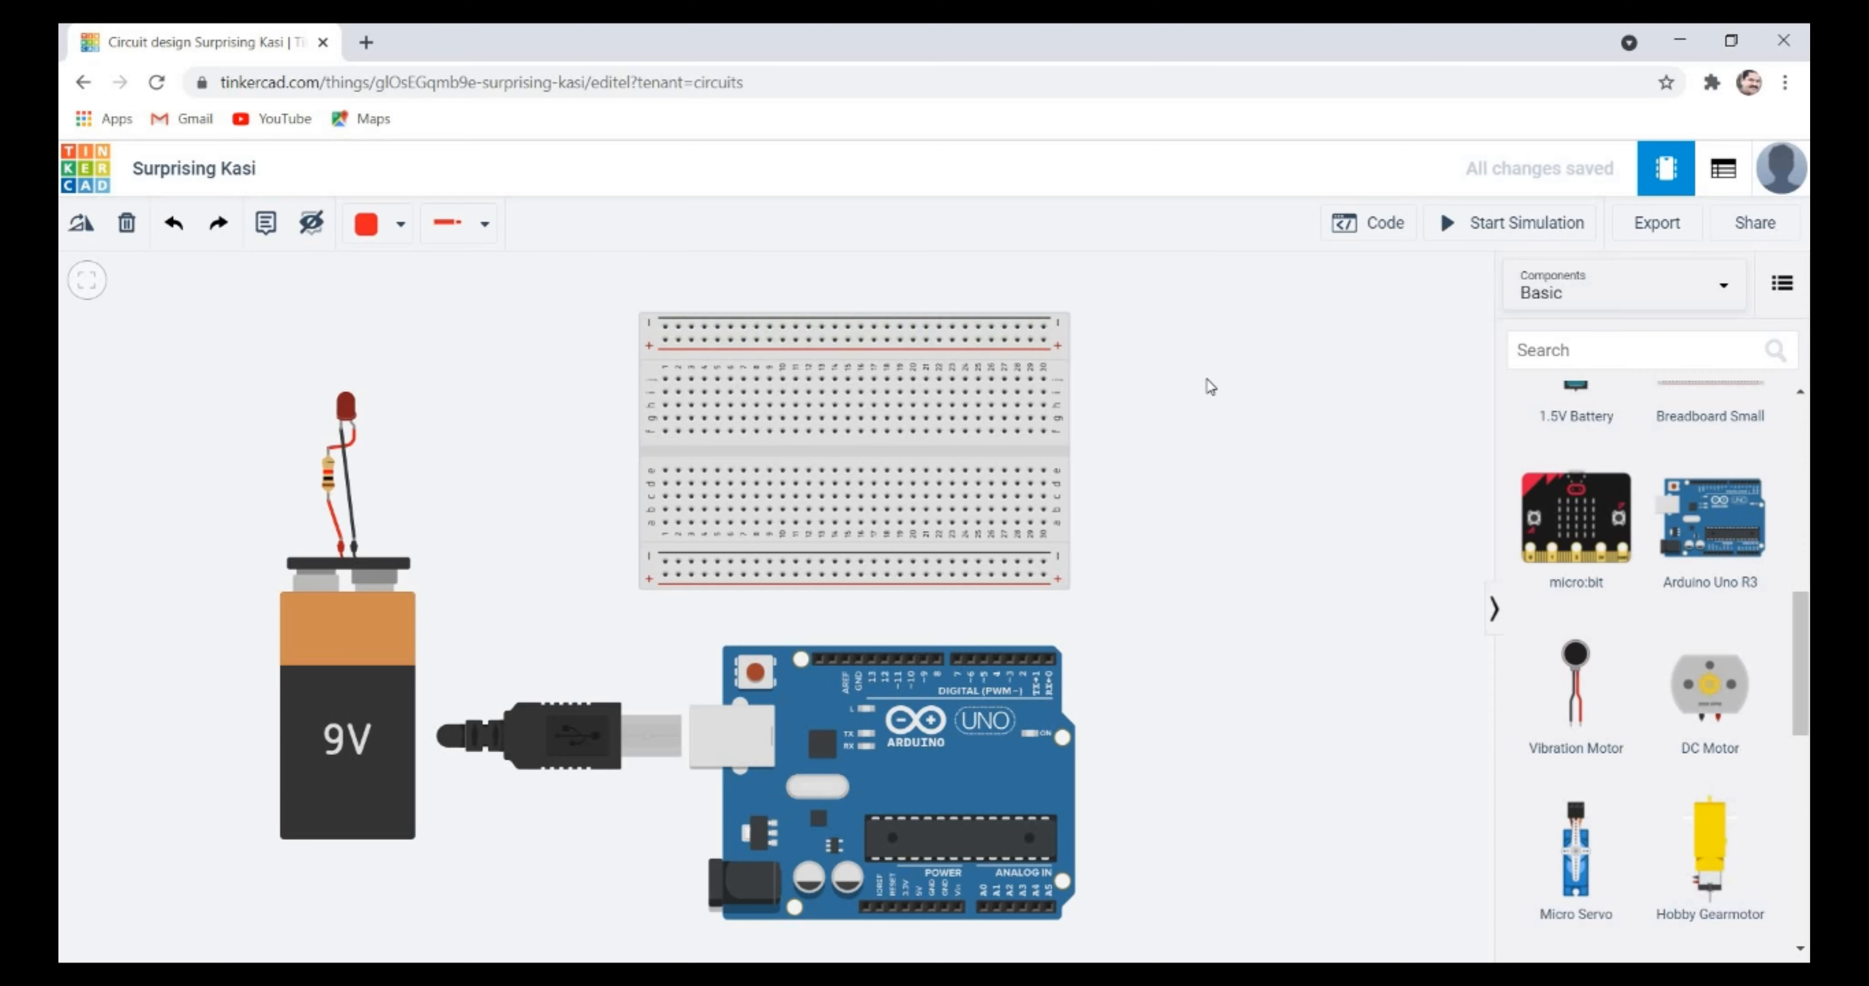
- Search the component library for "breadboard"
scroll(1206, 377, up, 4)
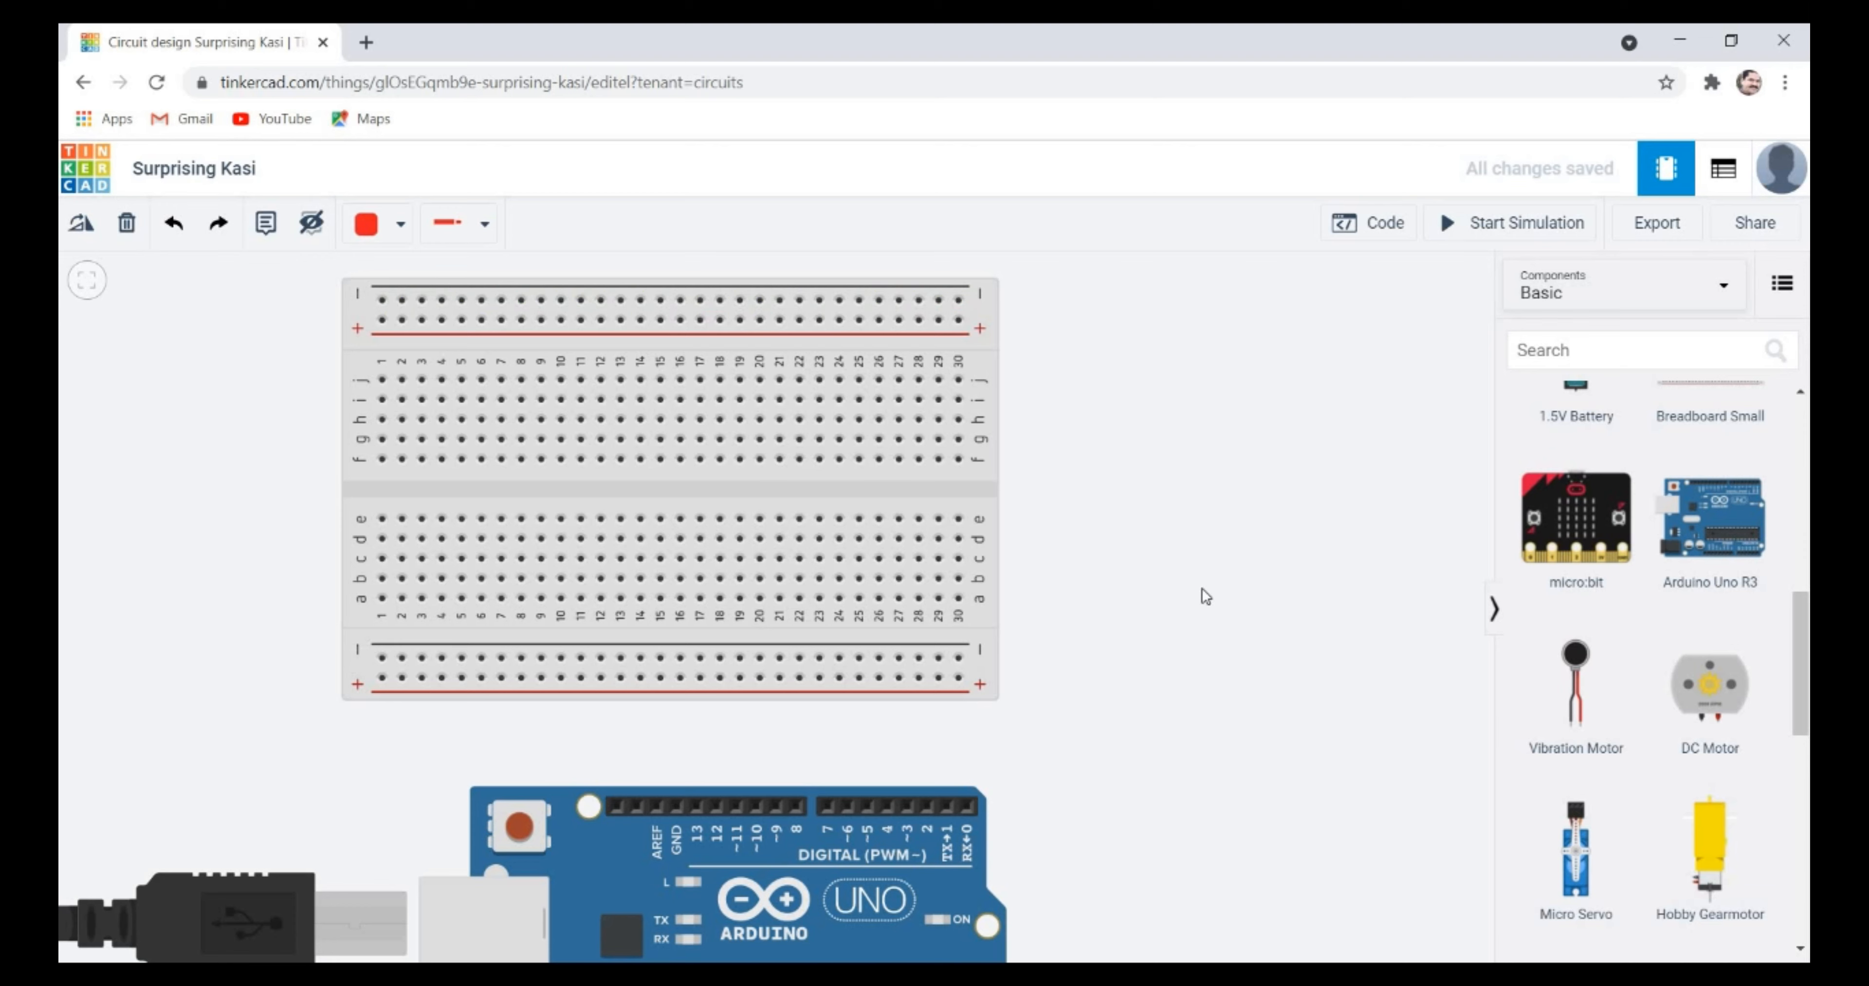
drag(1806, 639, 1778, 430)
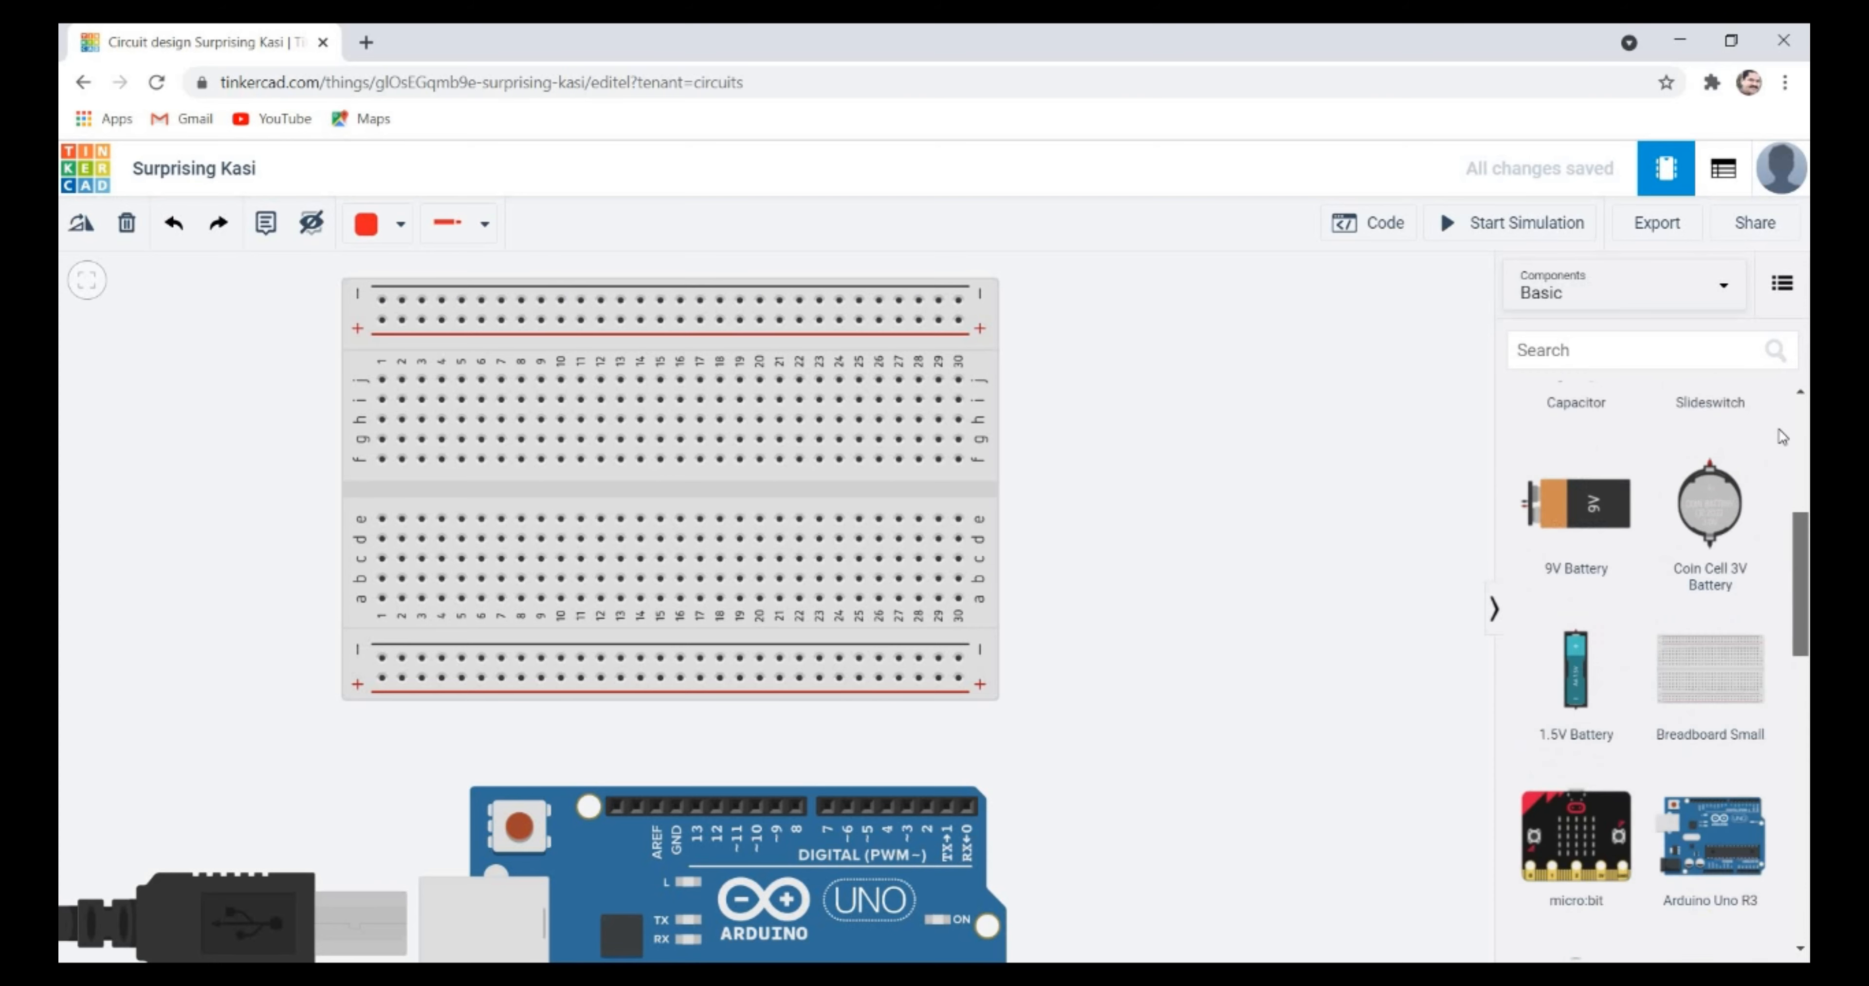
click(1612, 350)
text(bread)
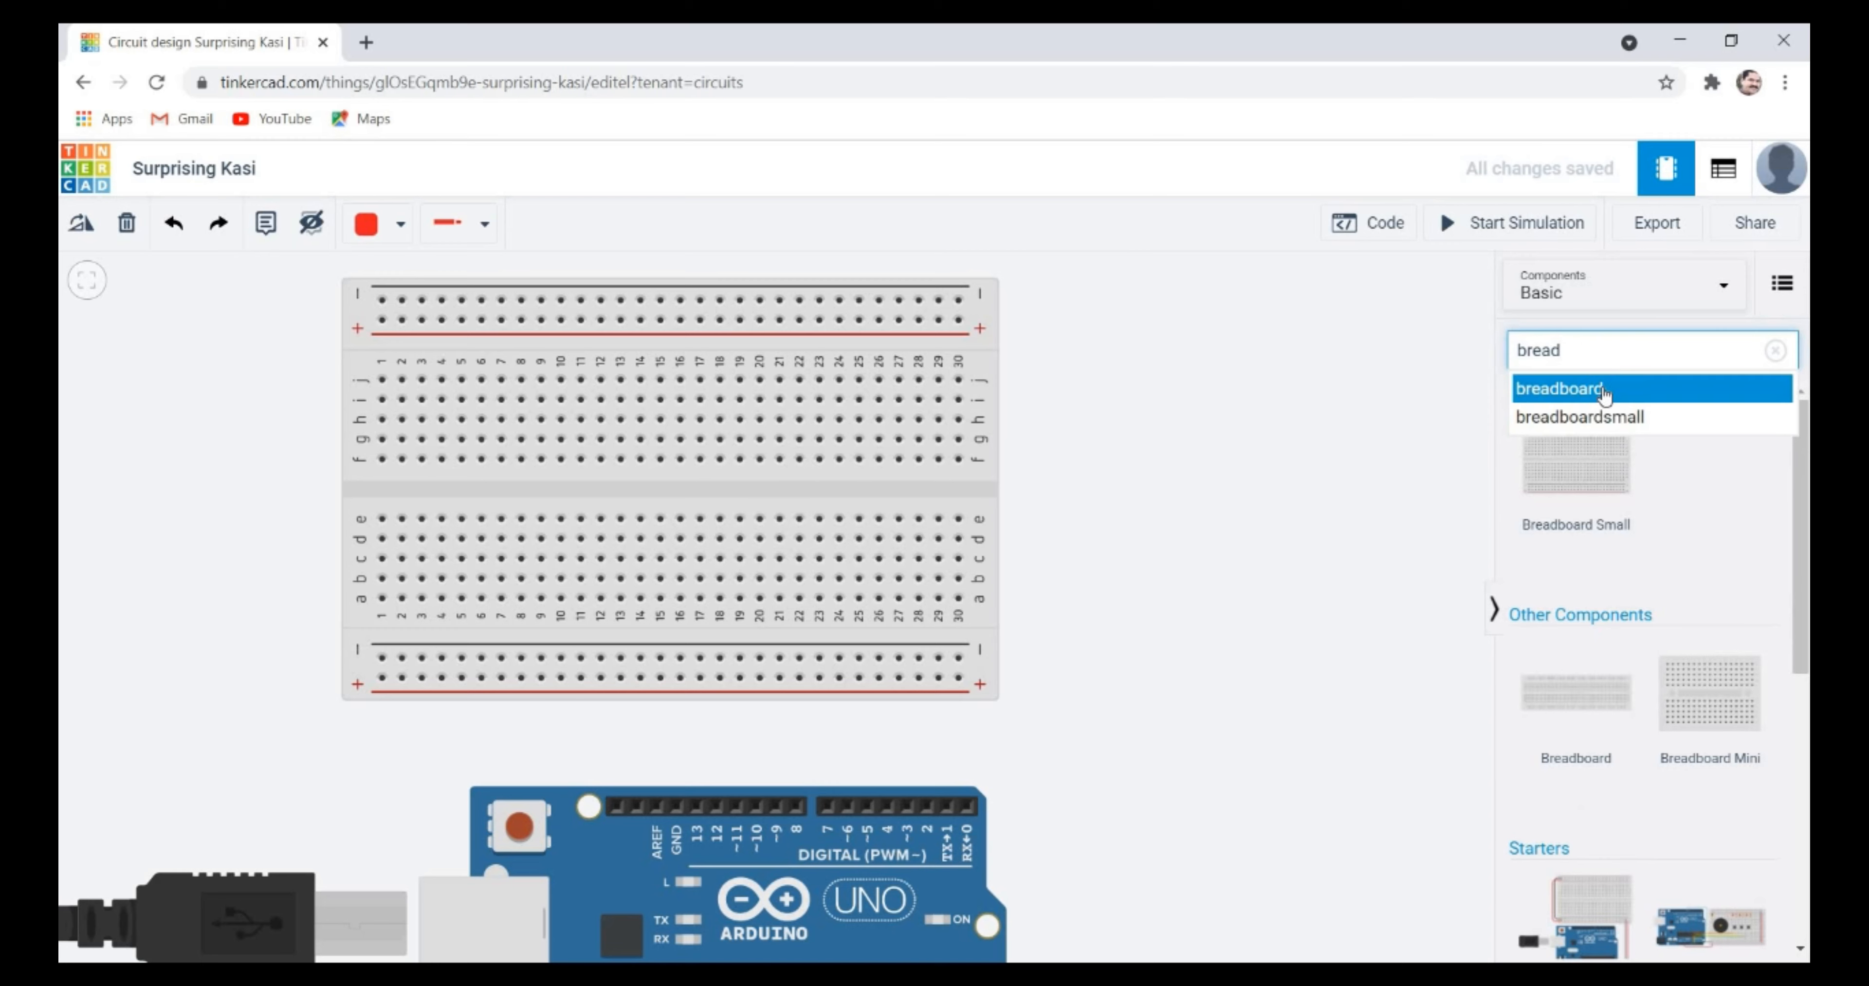
click(1604, 388)
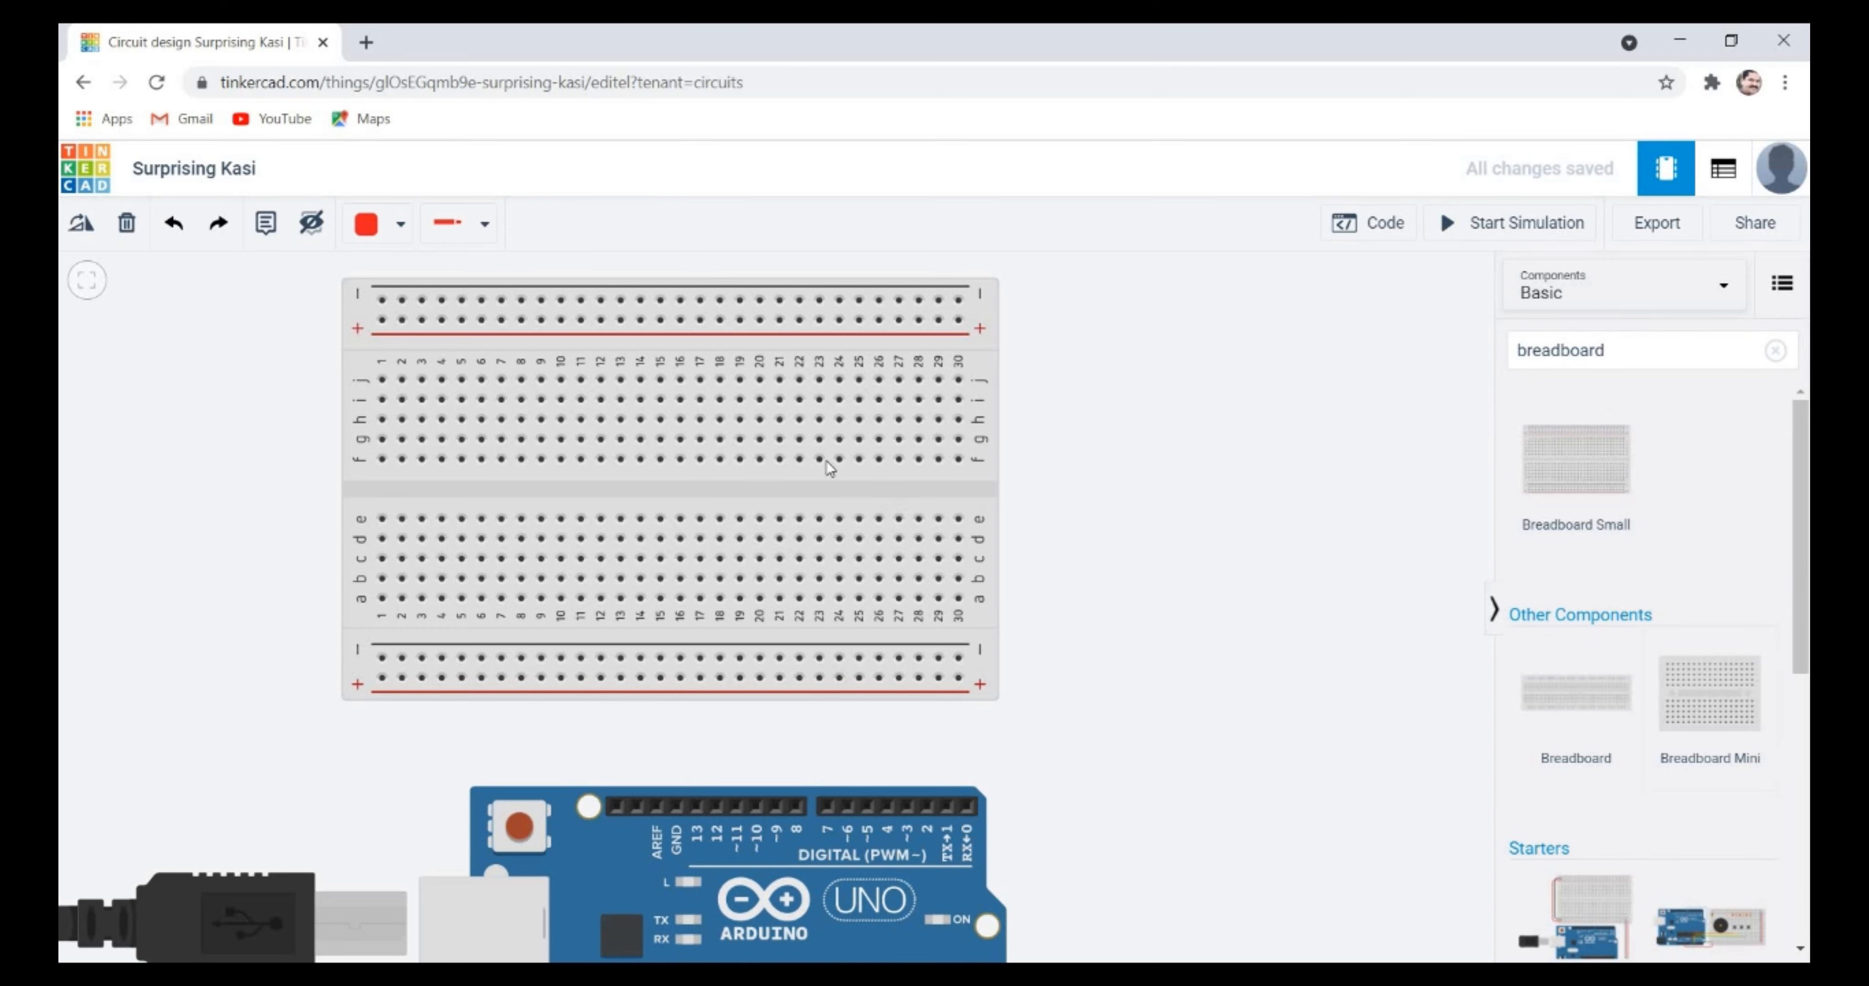
- Move the small breadboard left beside the battery, and place a Breadboard Mini to the right of it
drag(811, 452, 470, 488)
scroll(756, 475, down, 3)
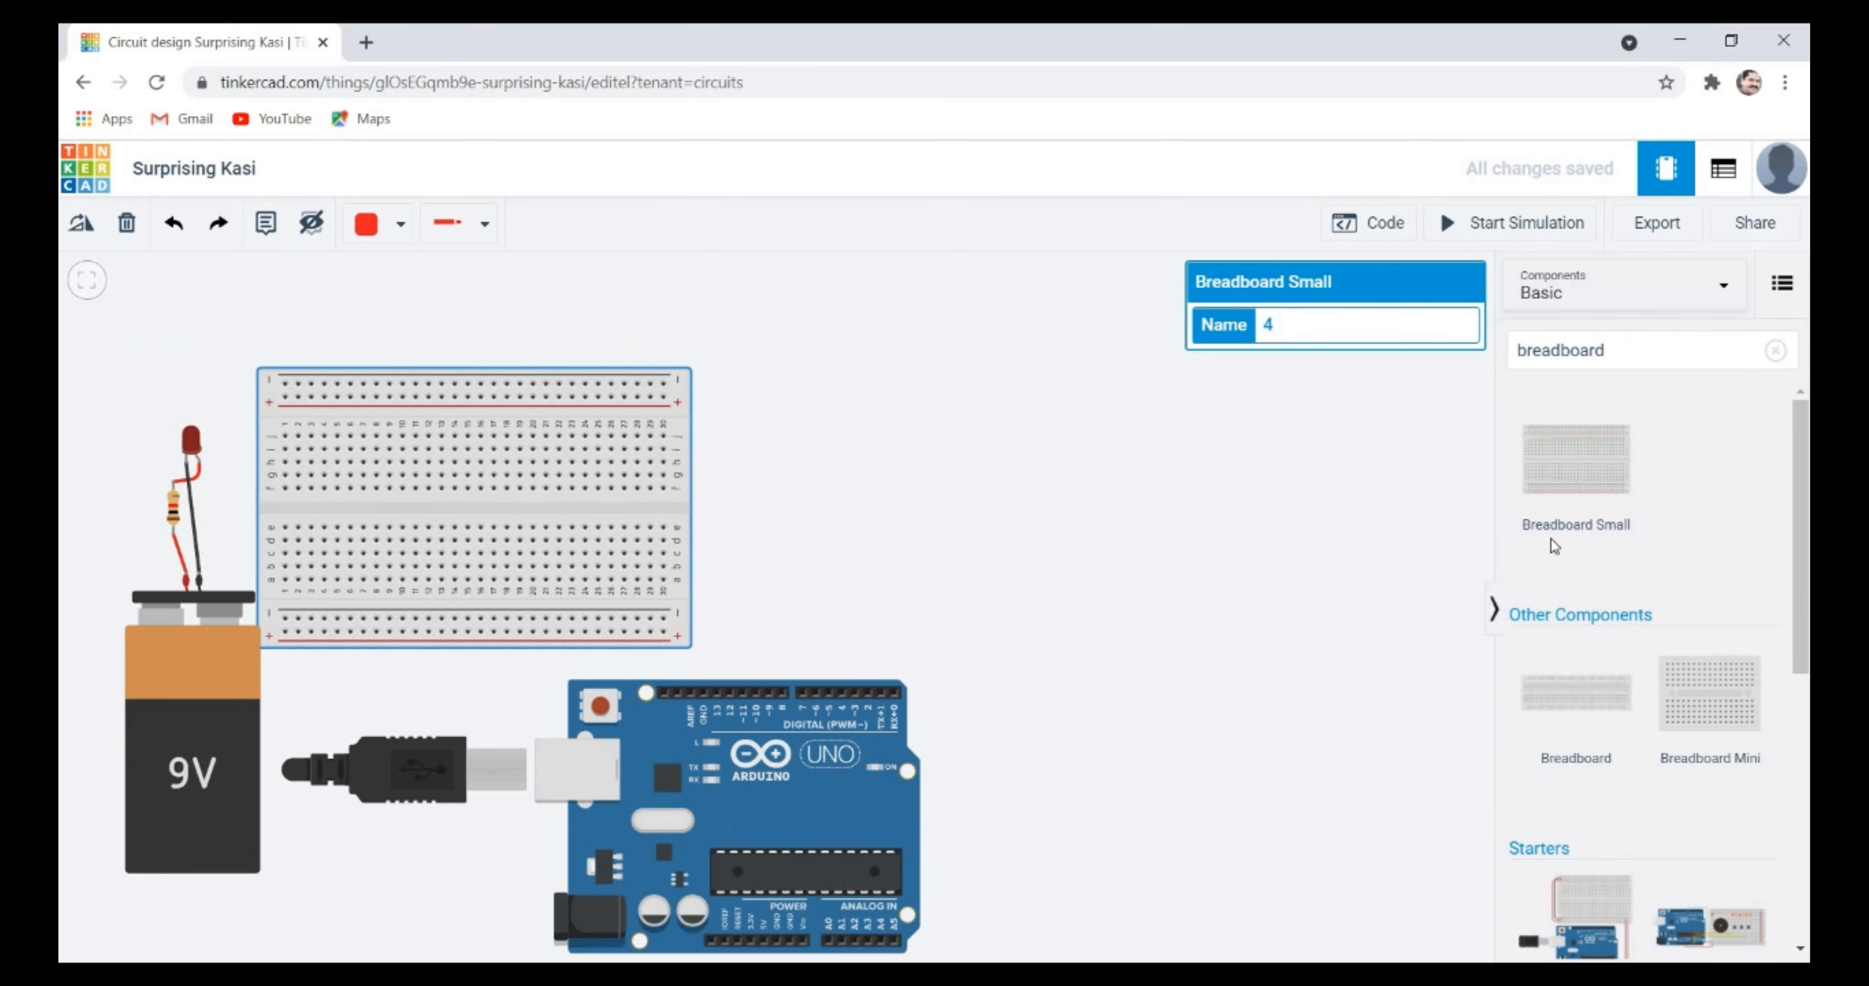
drag(1706, 720, 868, 464)
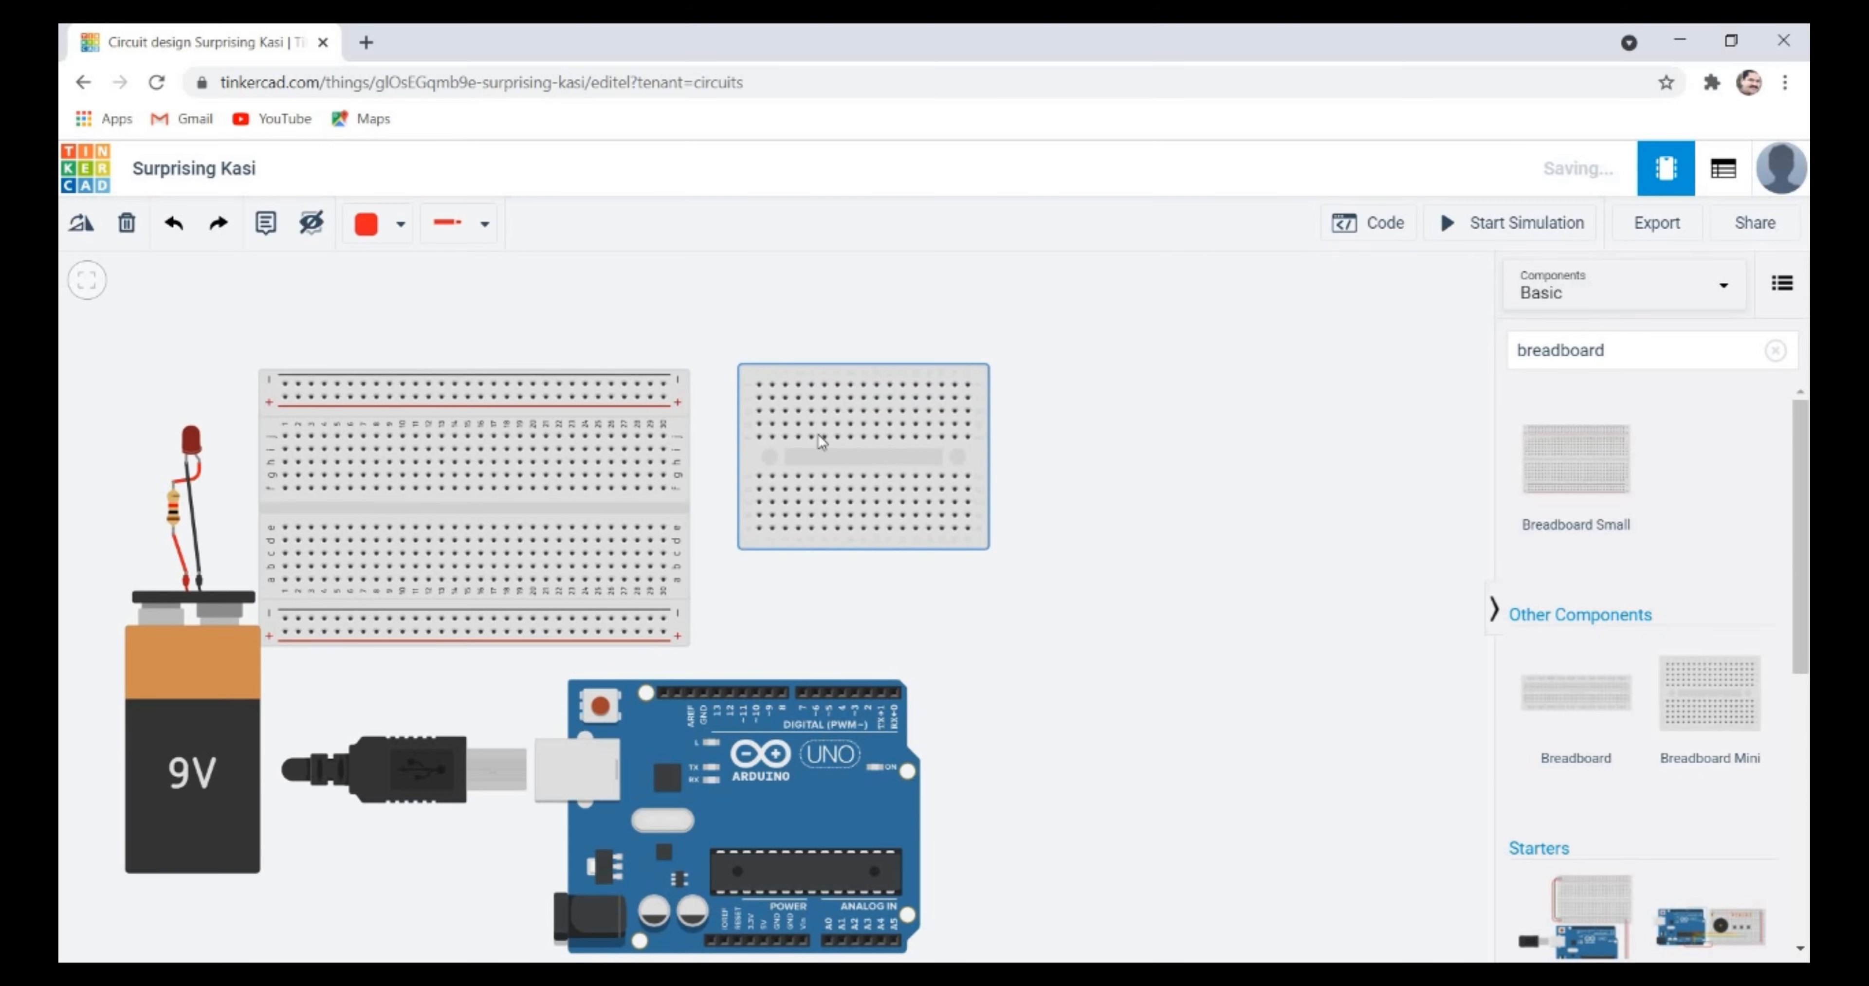
click(865, 458)
drag(893, 466, 907, 490)
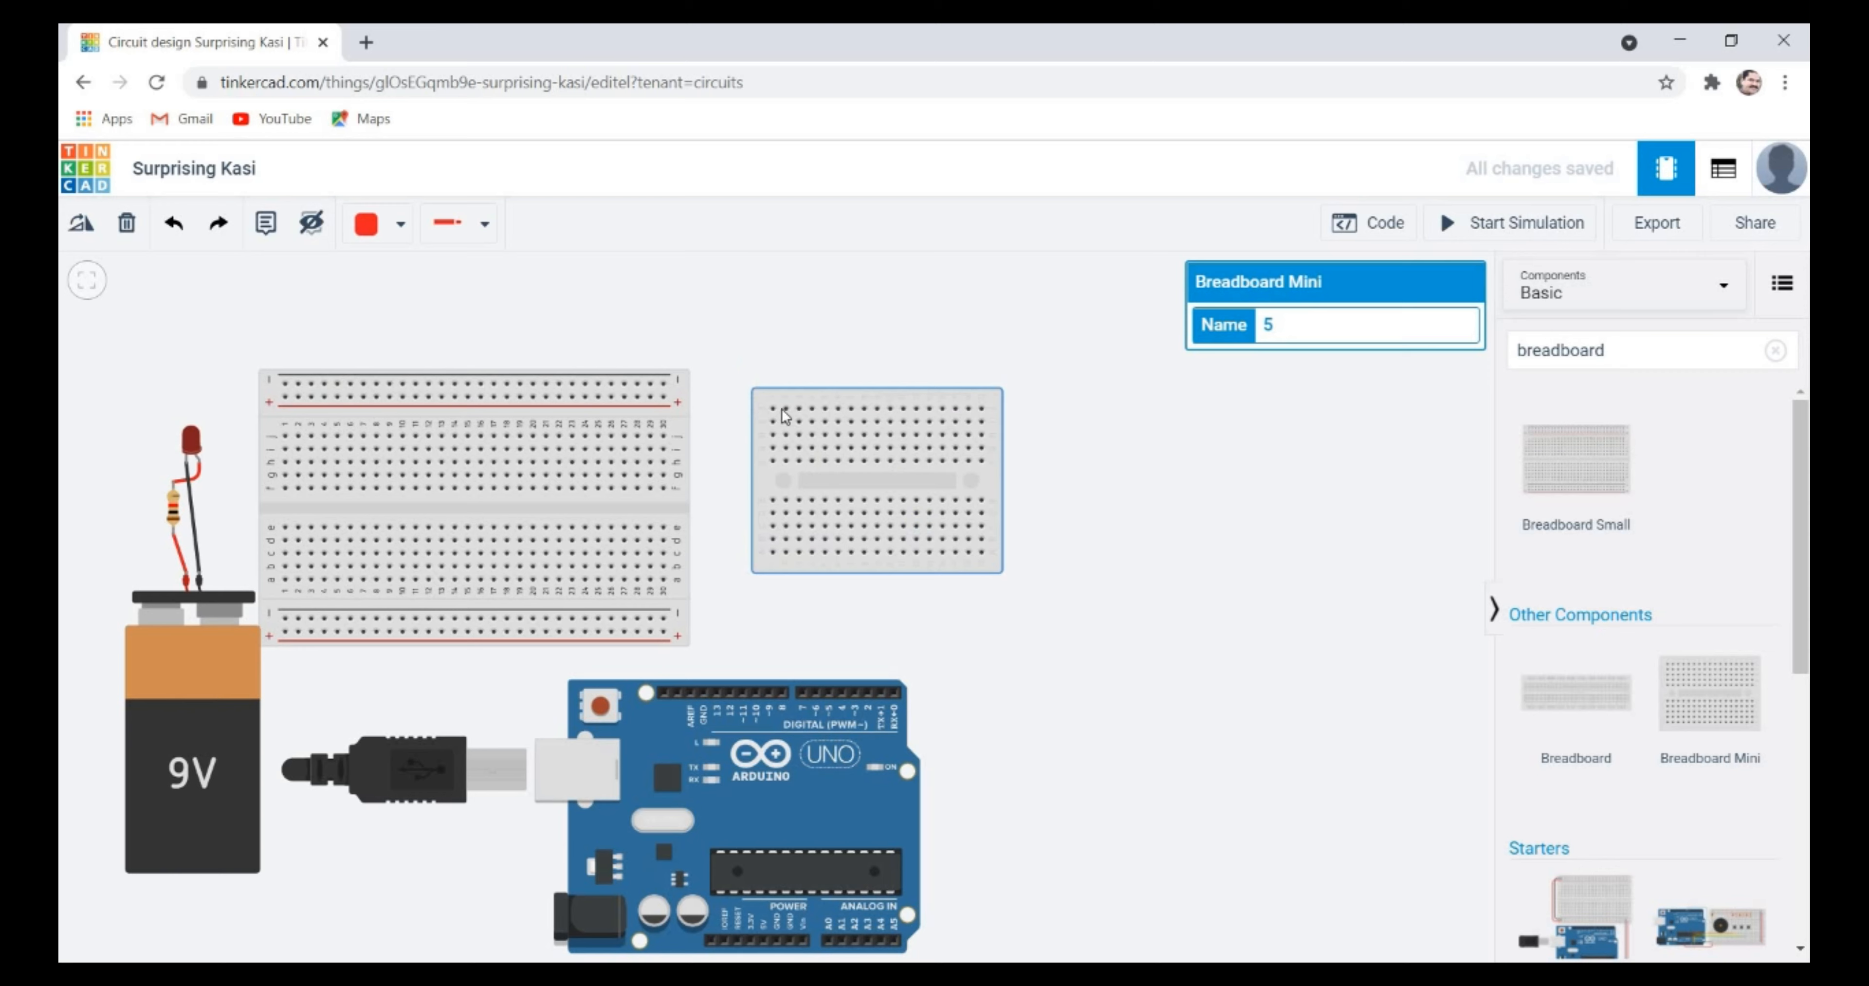
click(1209, 526)
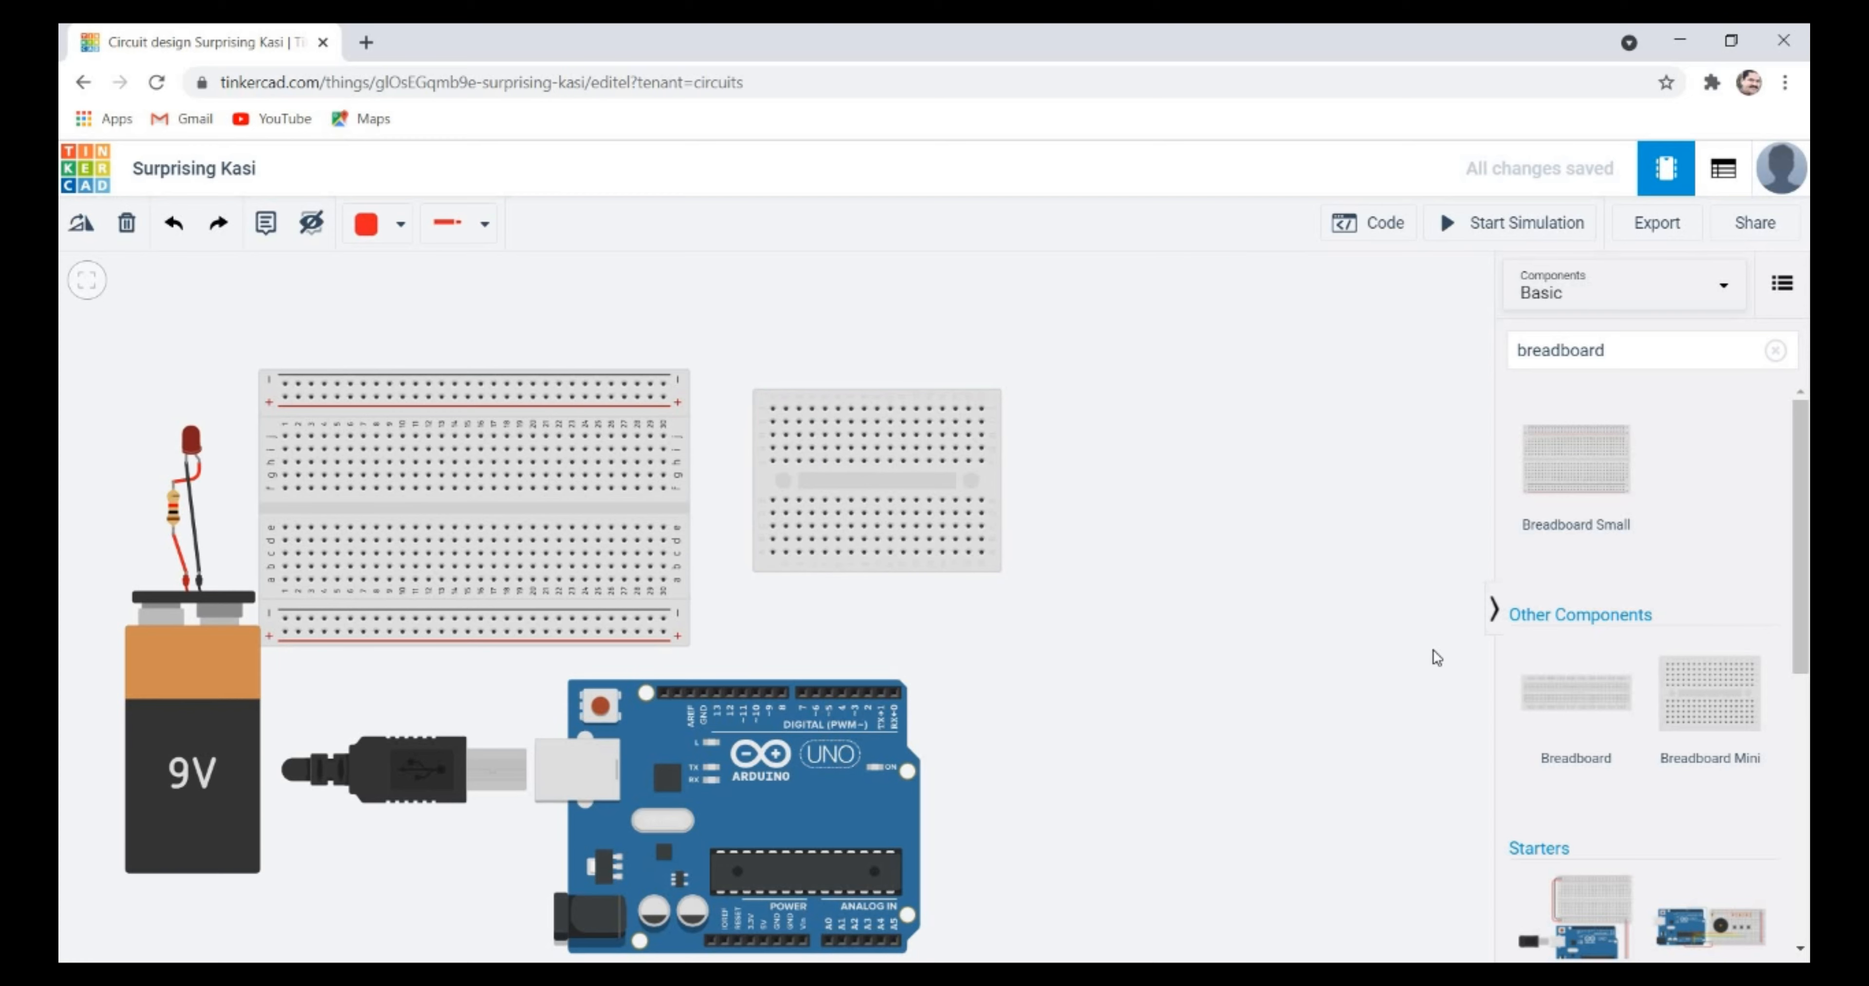
- Place a full-size Breadboard above the battery and small breadboard, discarding the stray wire started on it
scroll(1251, 617, down, 2)
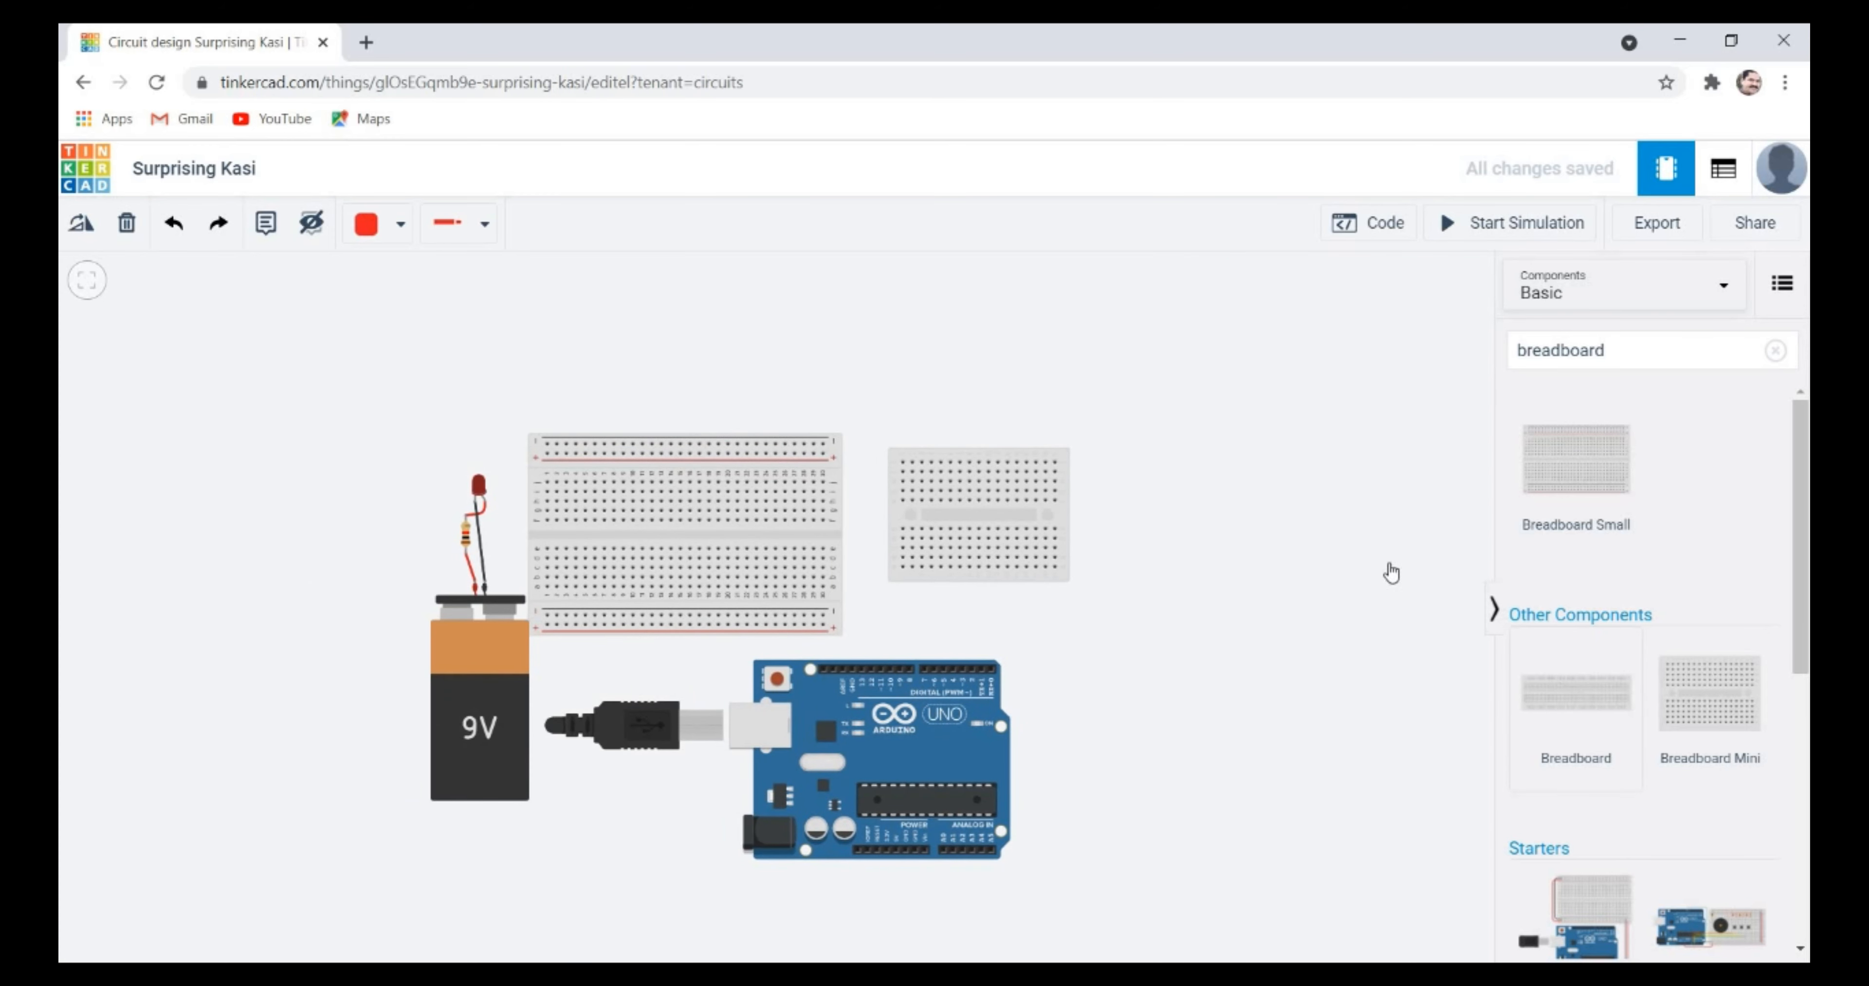
drag(1390, 567, 690, 369)
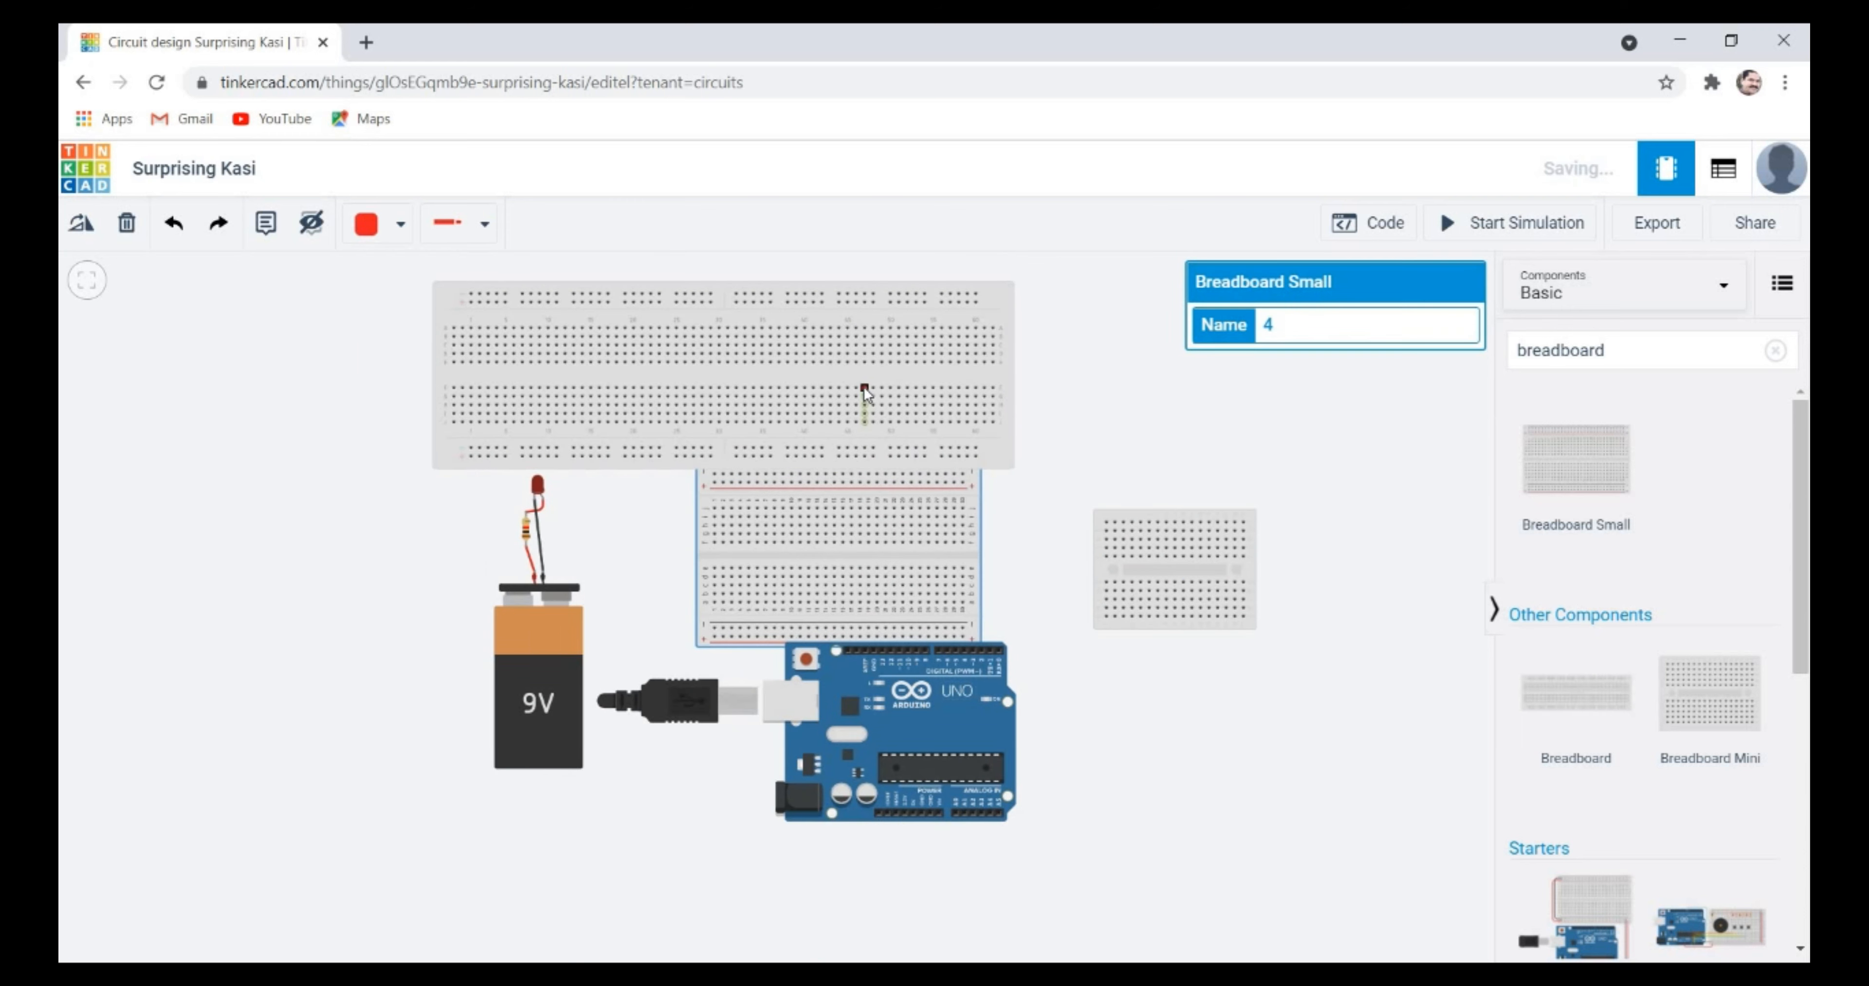
click(863, 388)
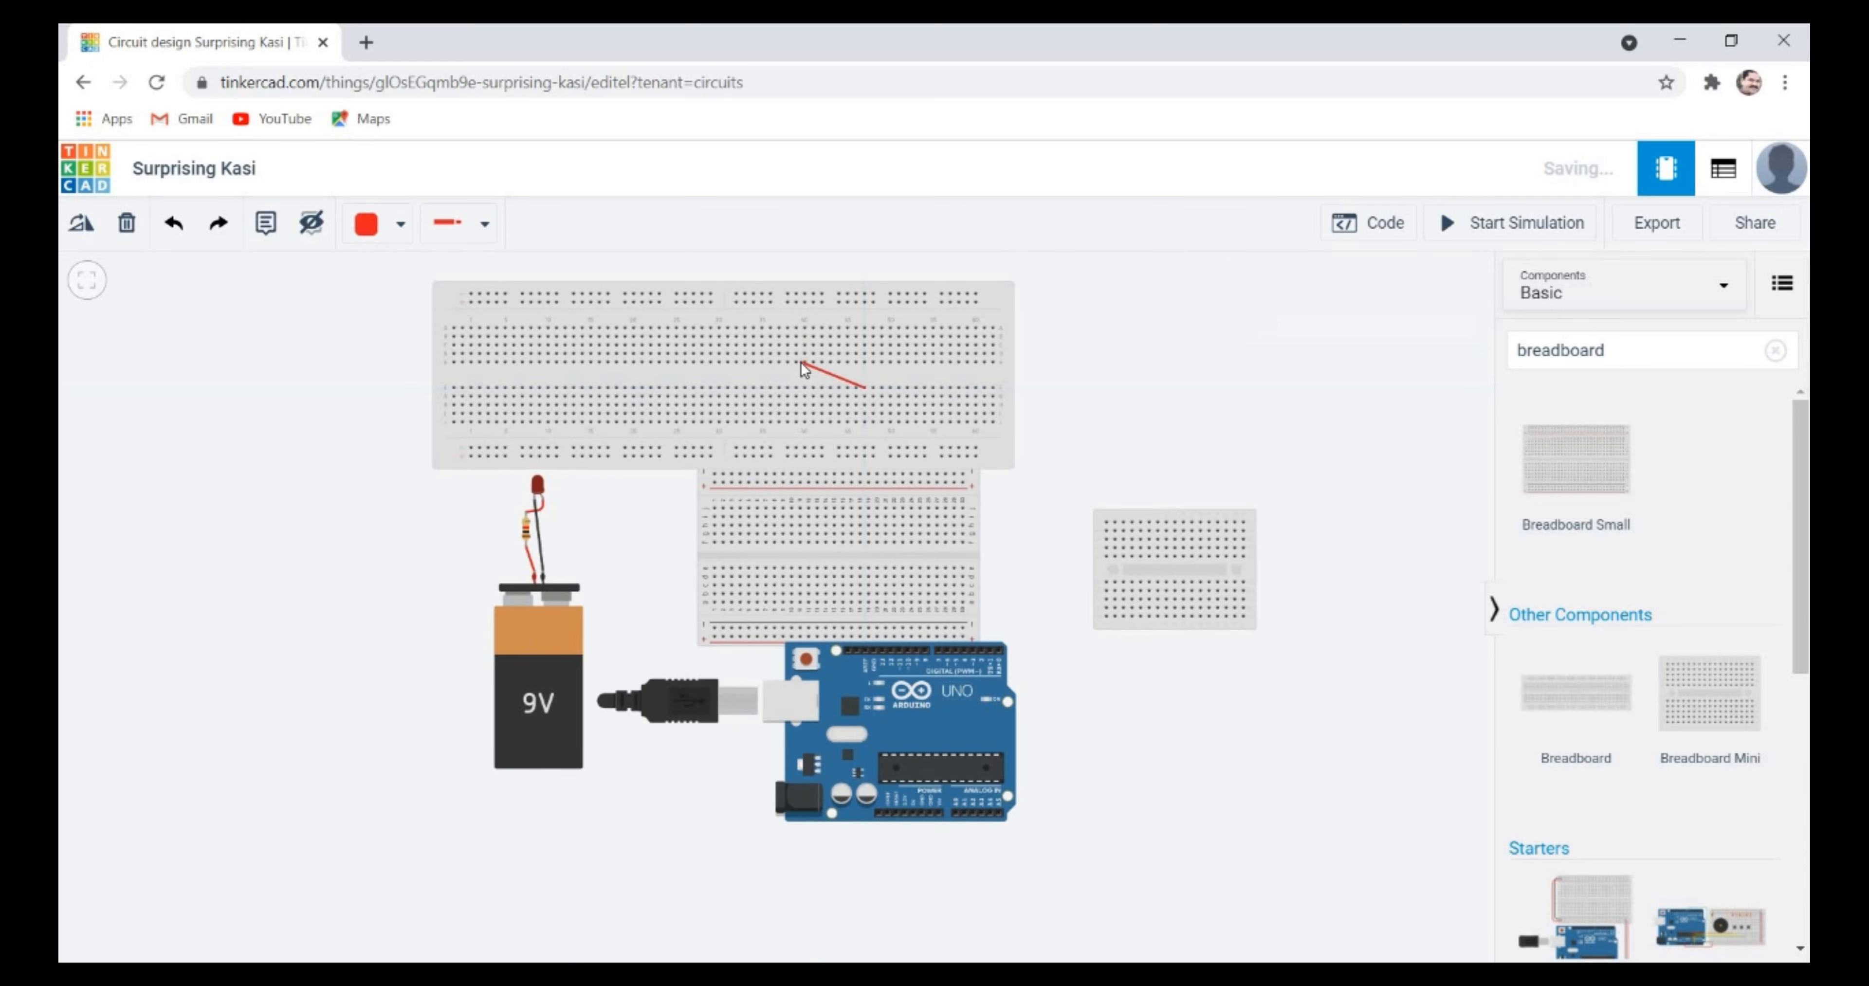
click(127, 223)
drag(862, 371, 788, 354)
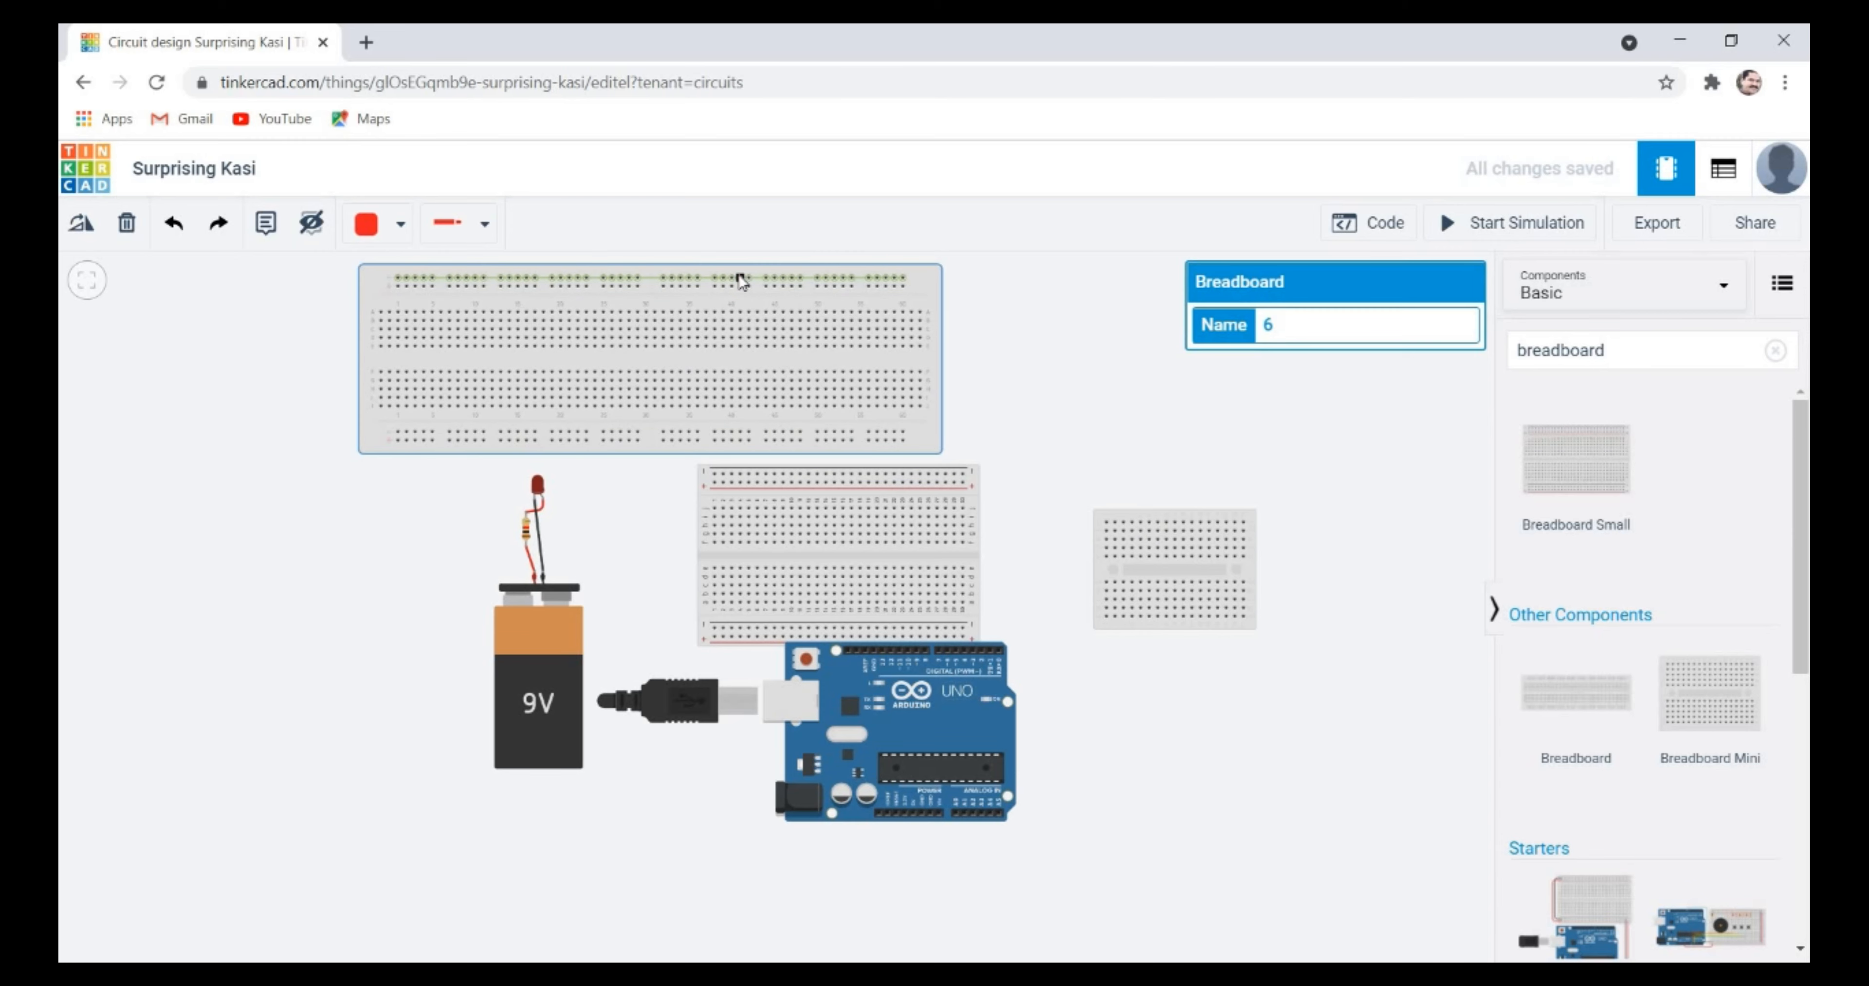
- Move the full-size breadboard up and to the left, above the battery and LED circuit
scroll(740, 282, up, 4)
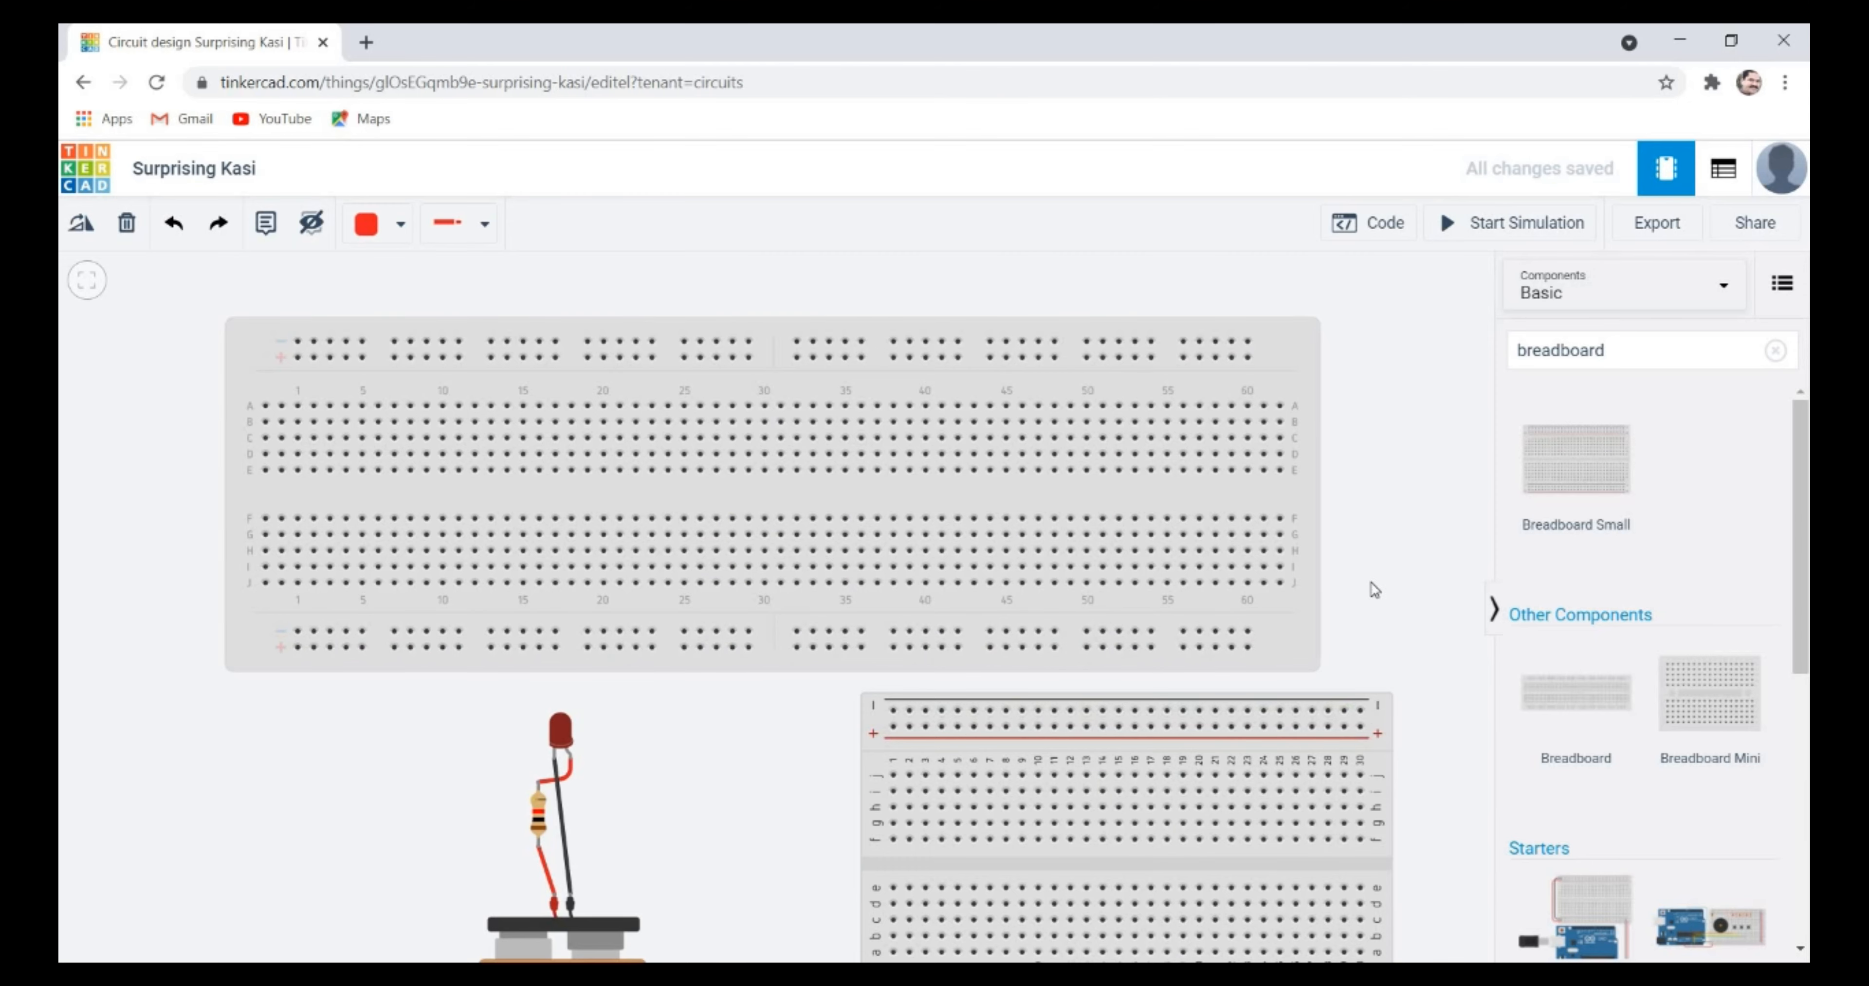
drag(1396, 632, 1303, 499)
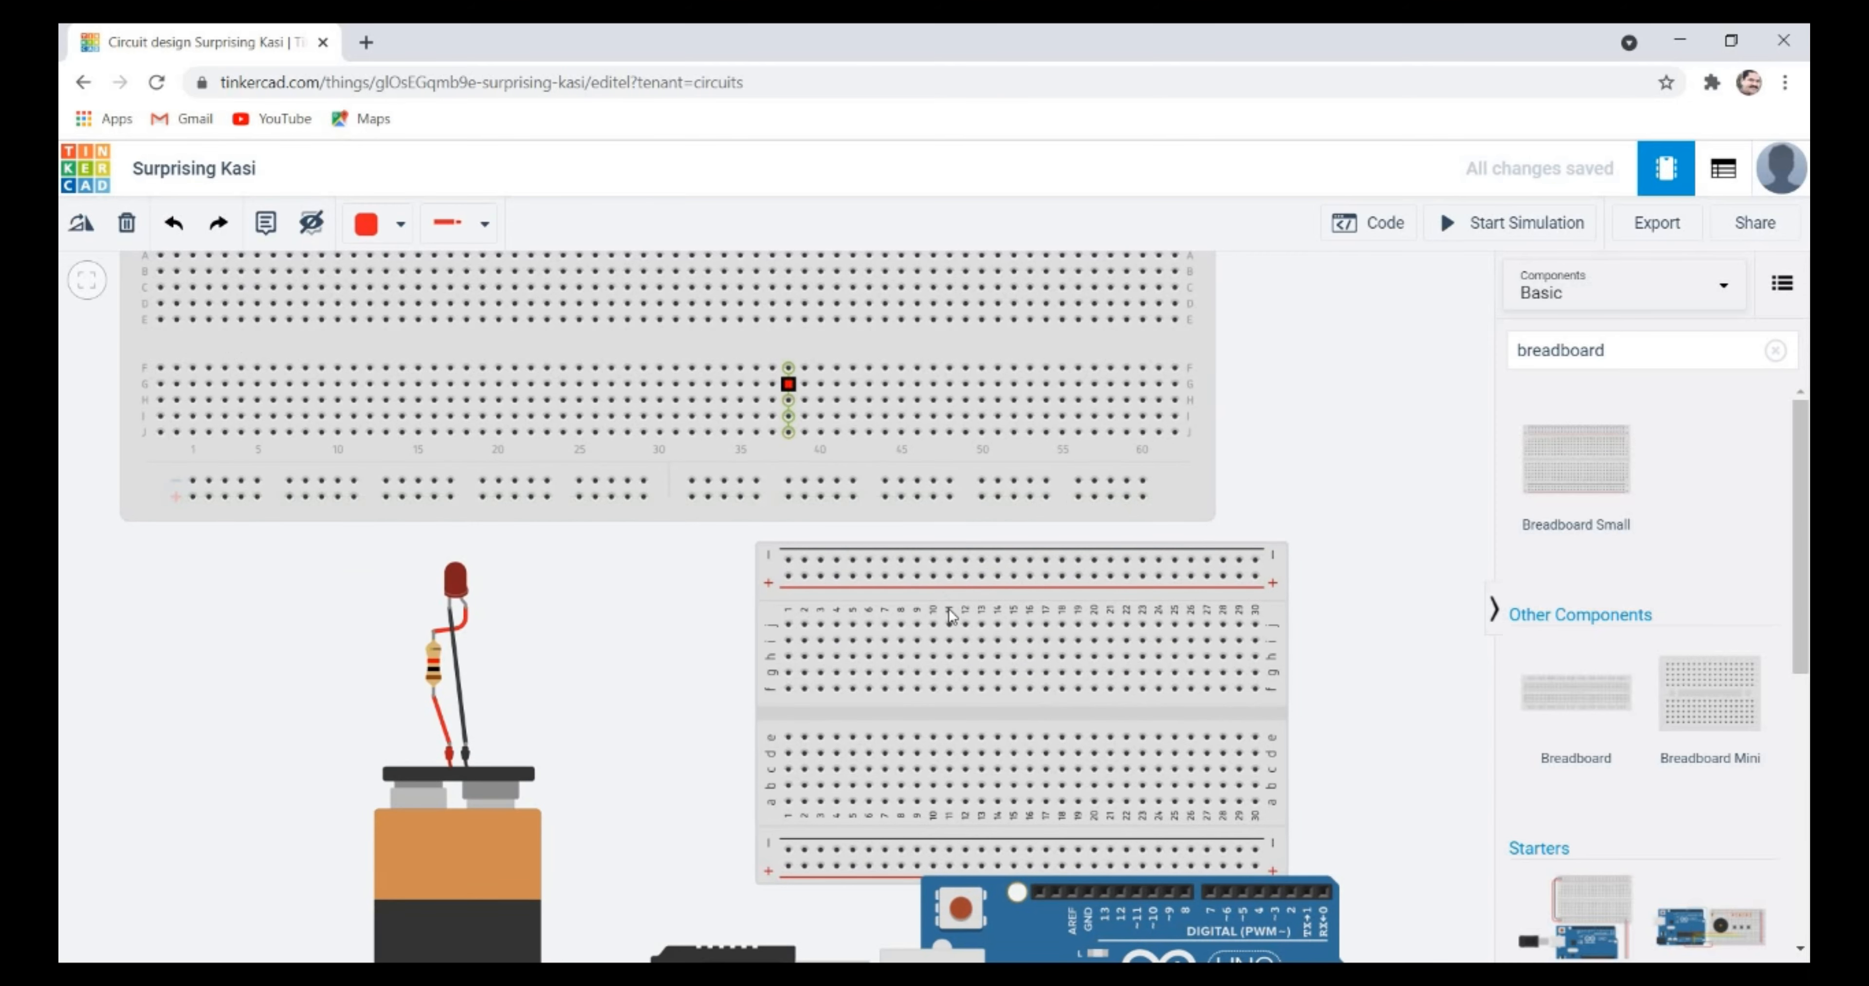
scroll(885, 528, down, 2)
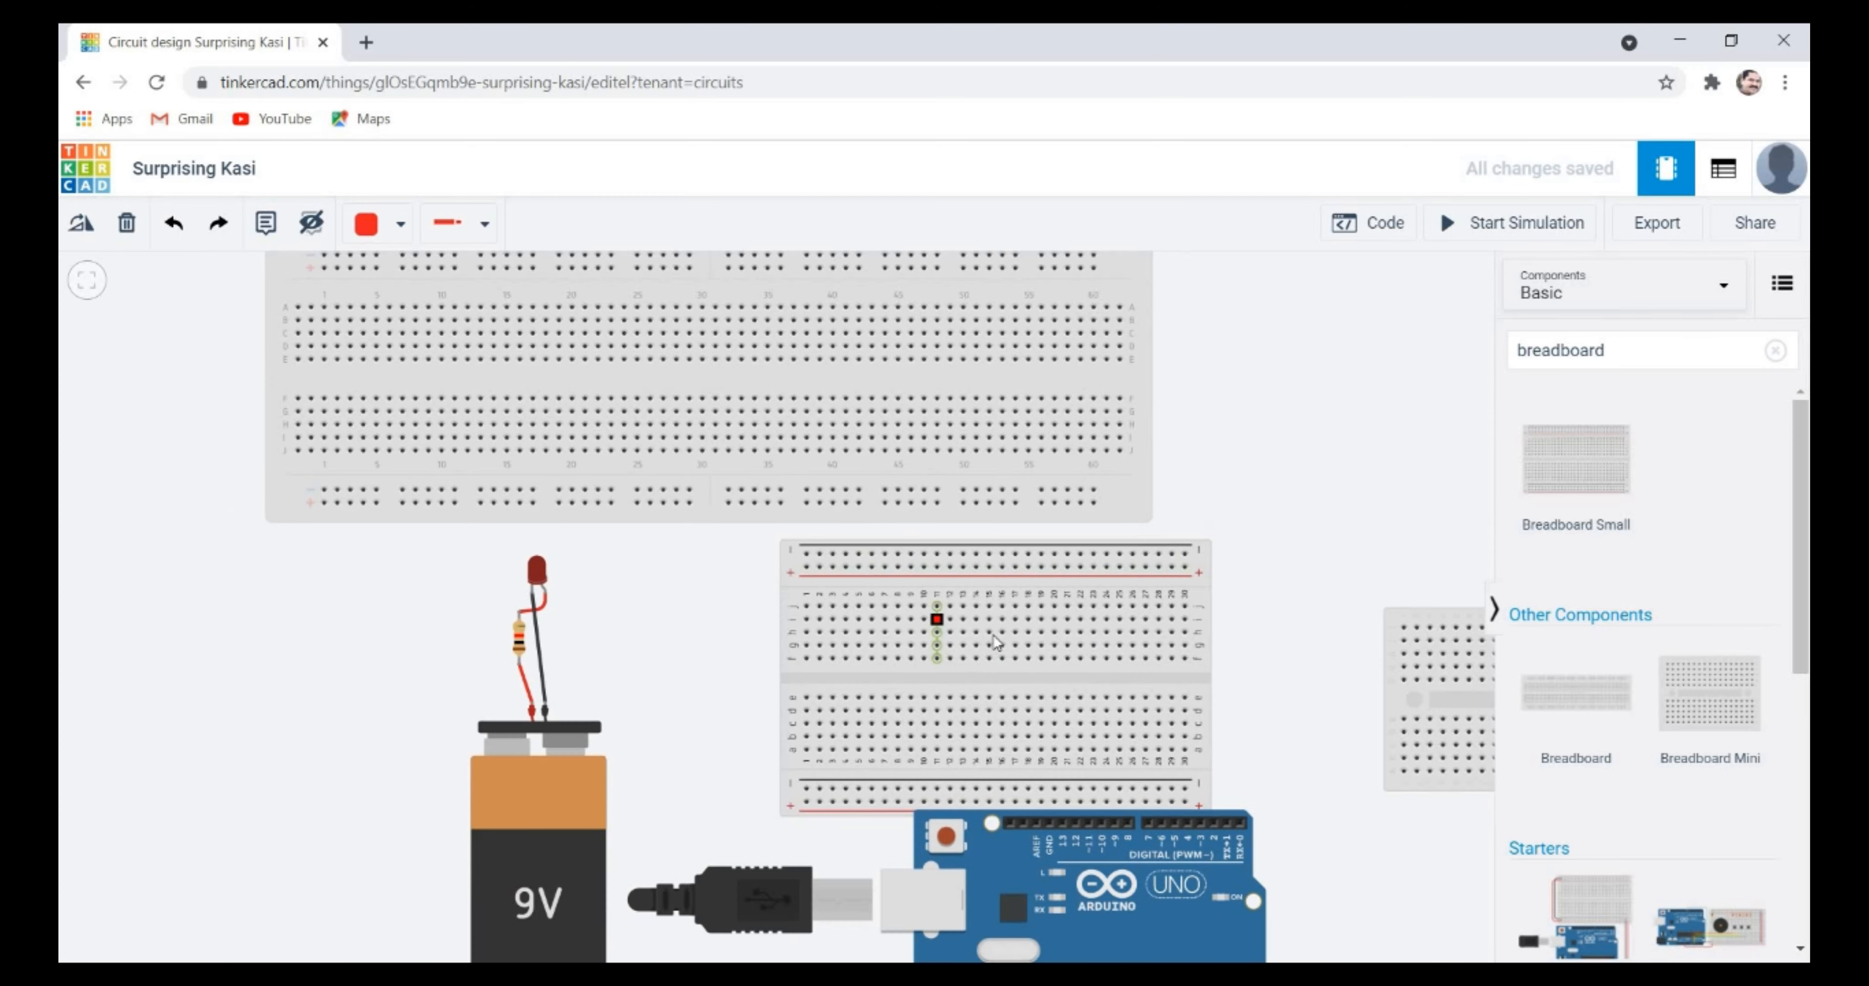
scroll(678, 431, down, 2)
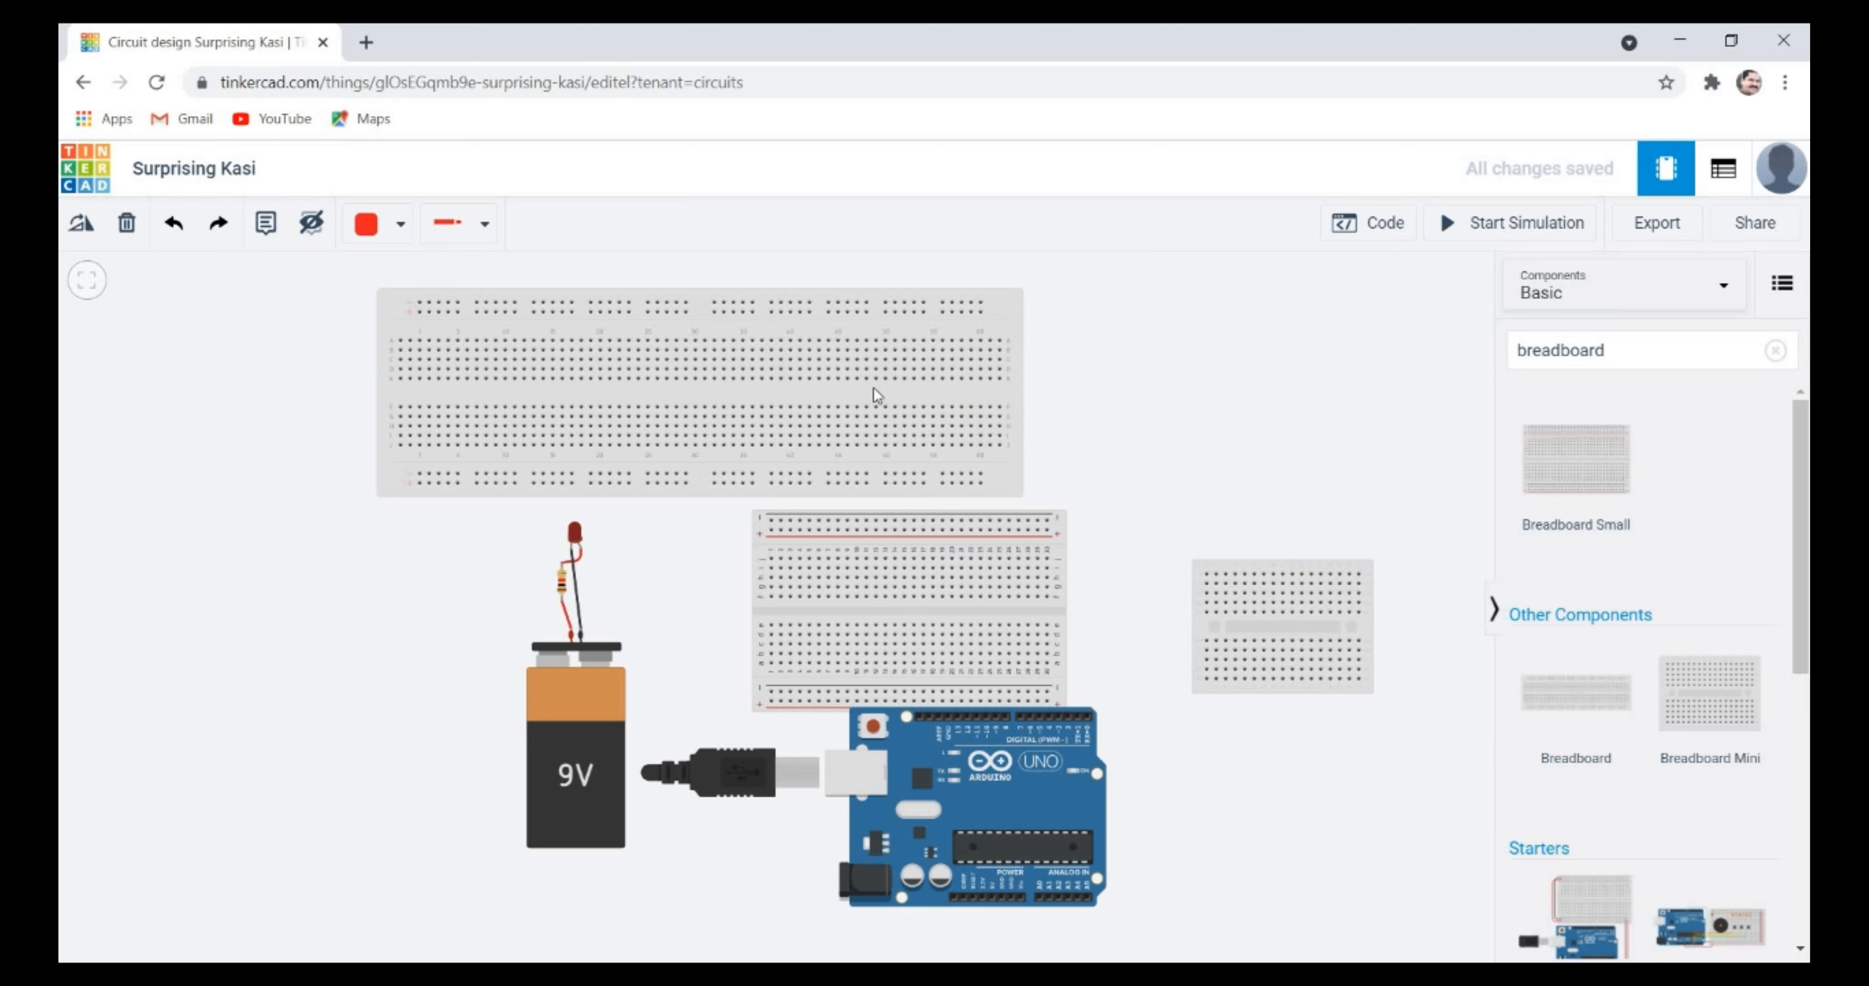
drag(873, 392, 680, 367)
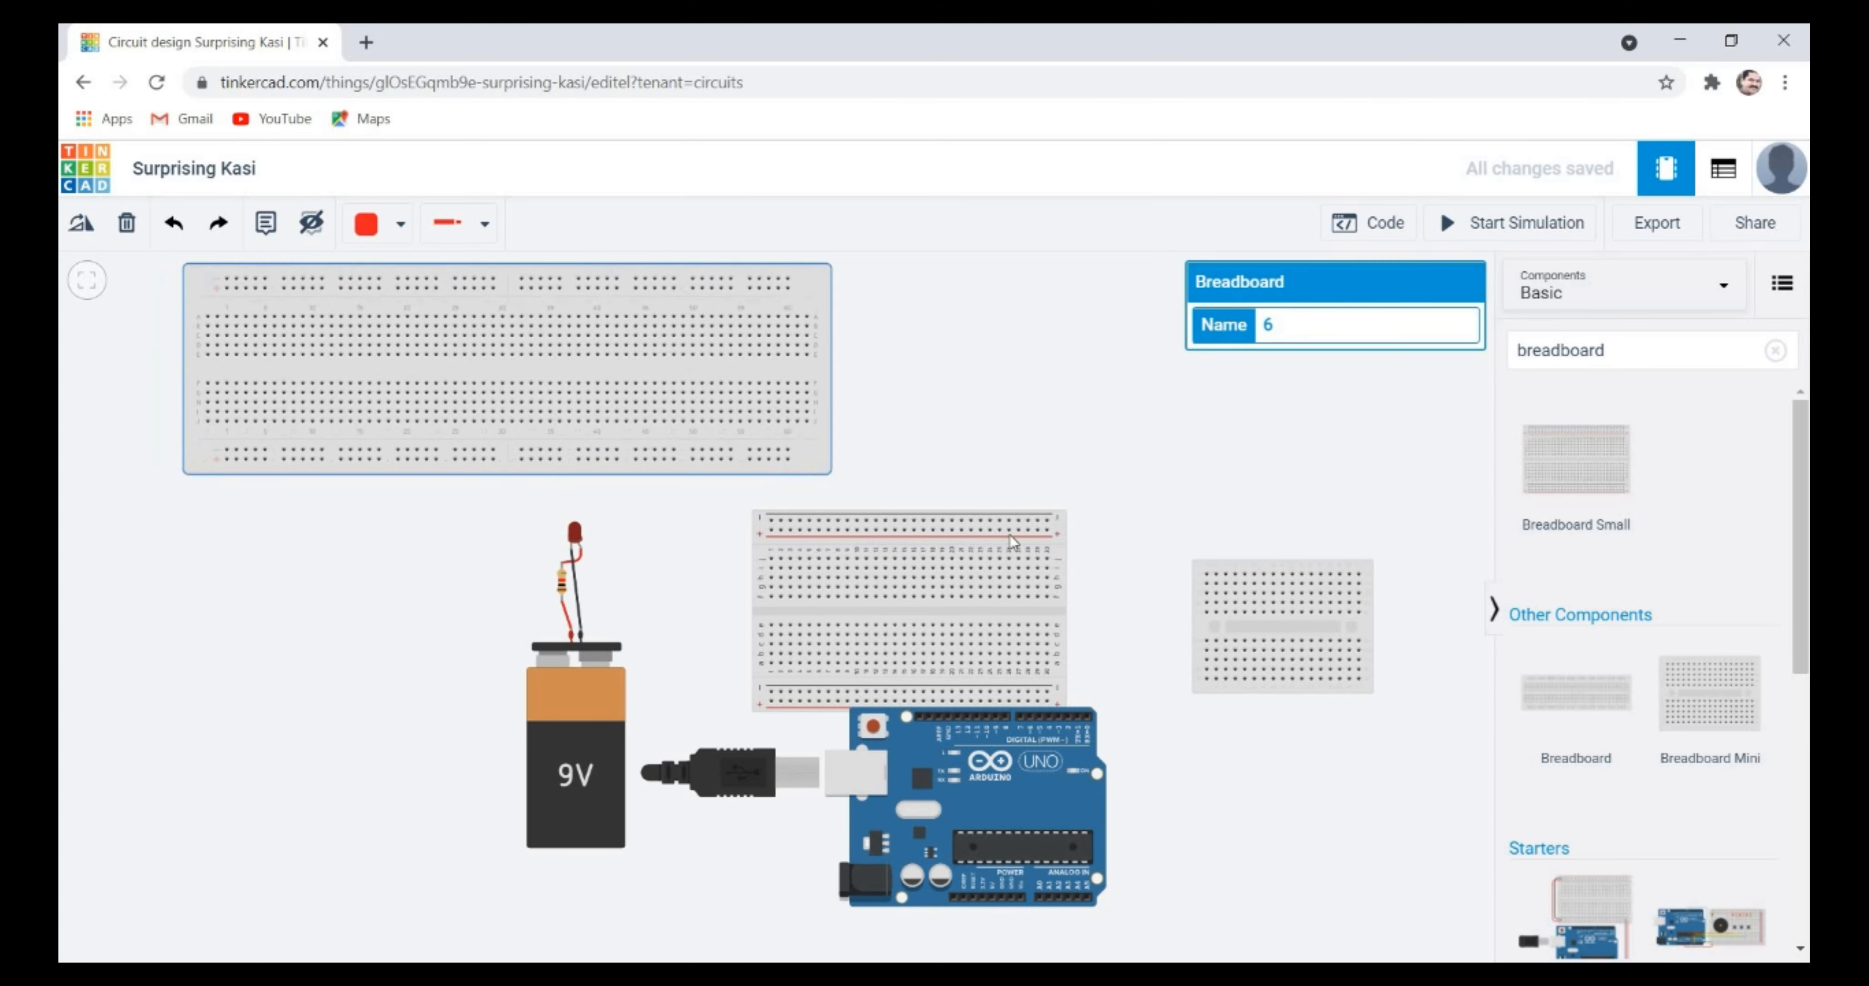
click(998, 436)
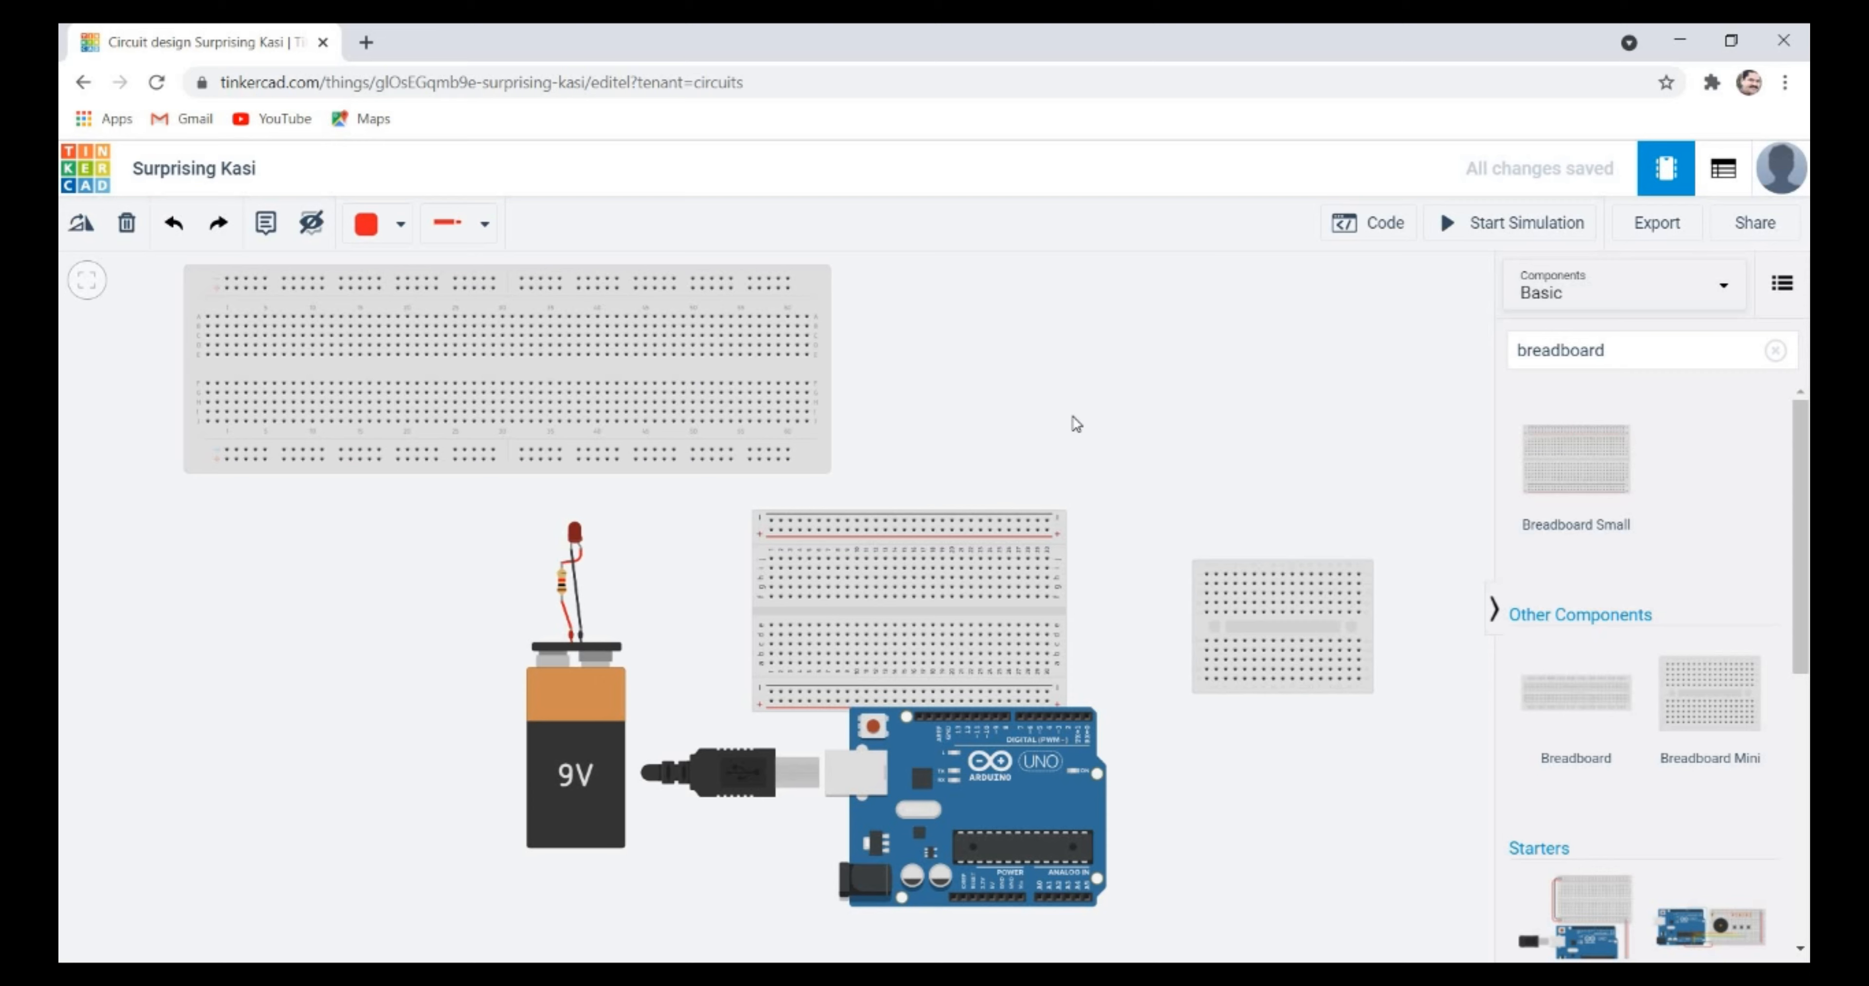
- Move the small breadboard up beside the full-size one, and move the Arduino Uno up beneath it
drag(975, 612, 1112, 429)
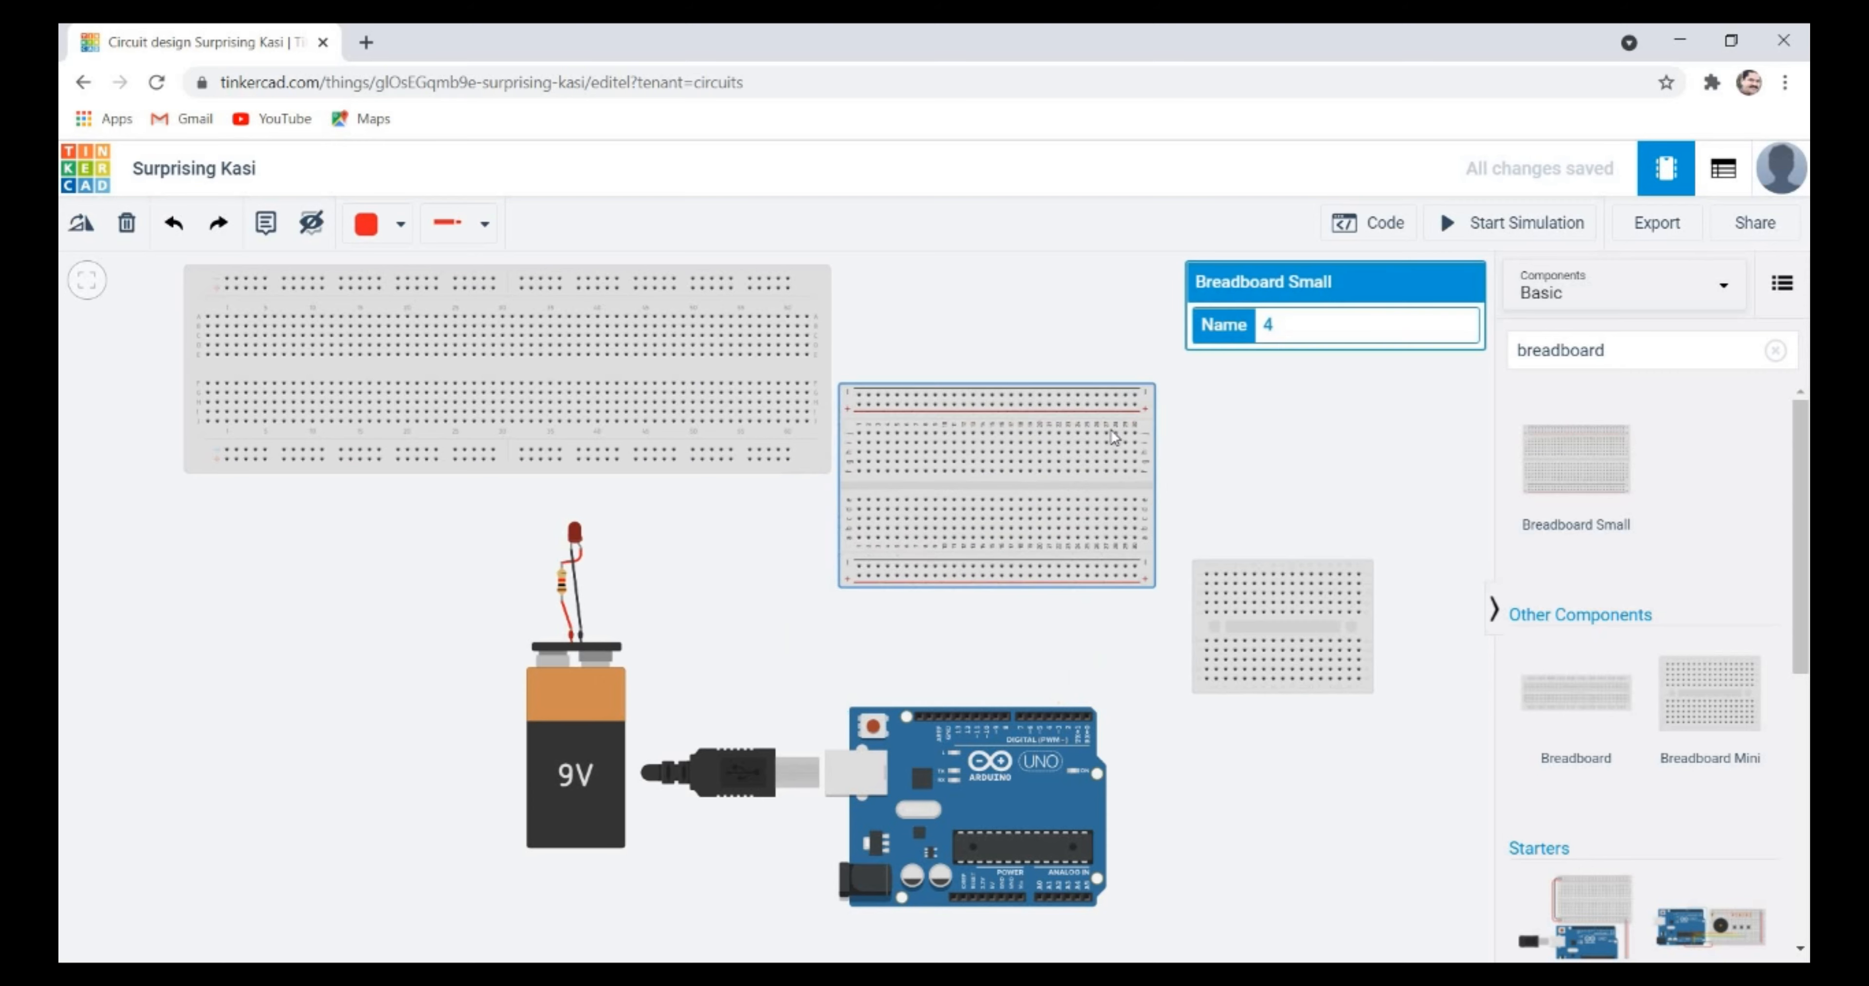
drag(1068, 642, 1017, 628)
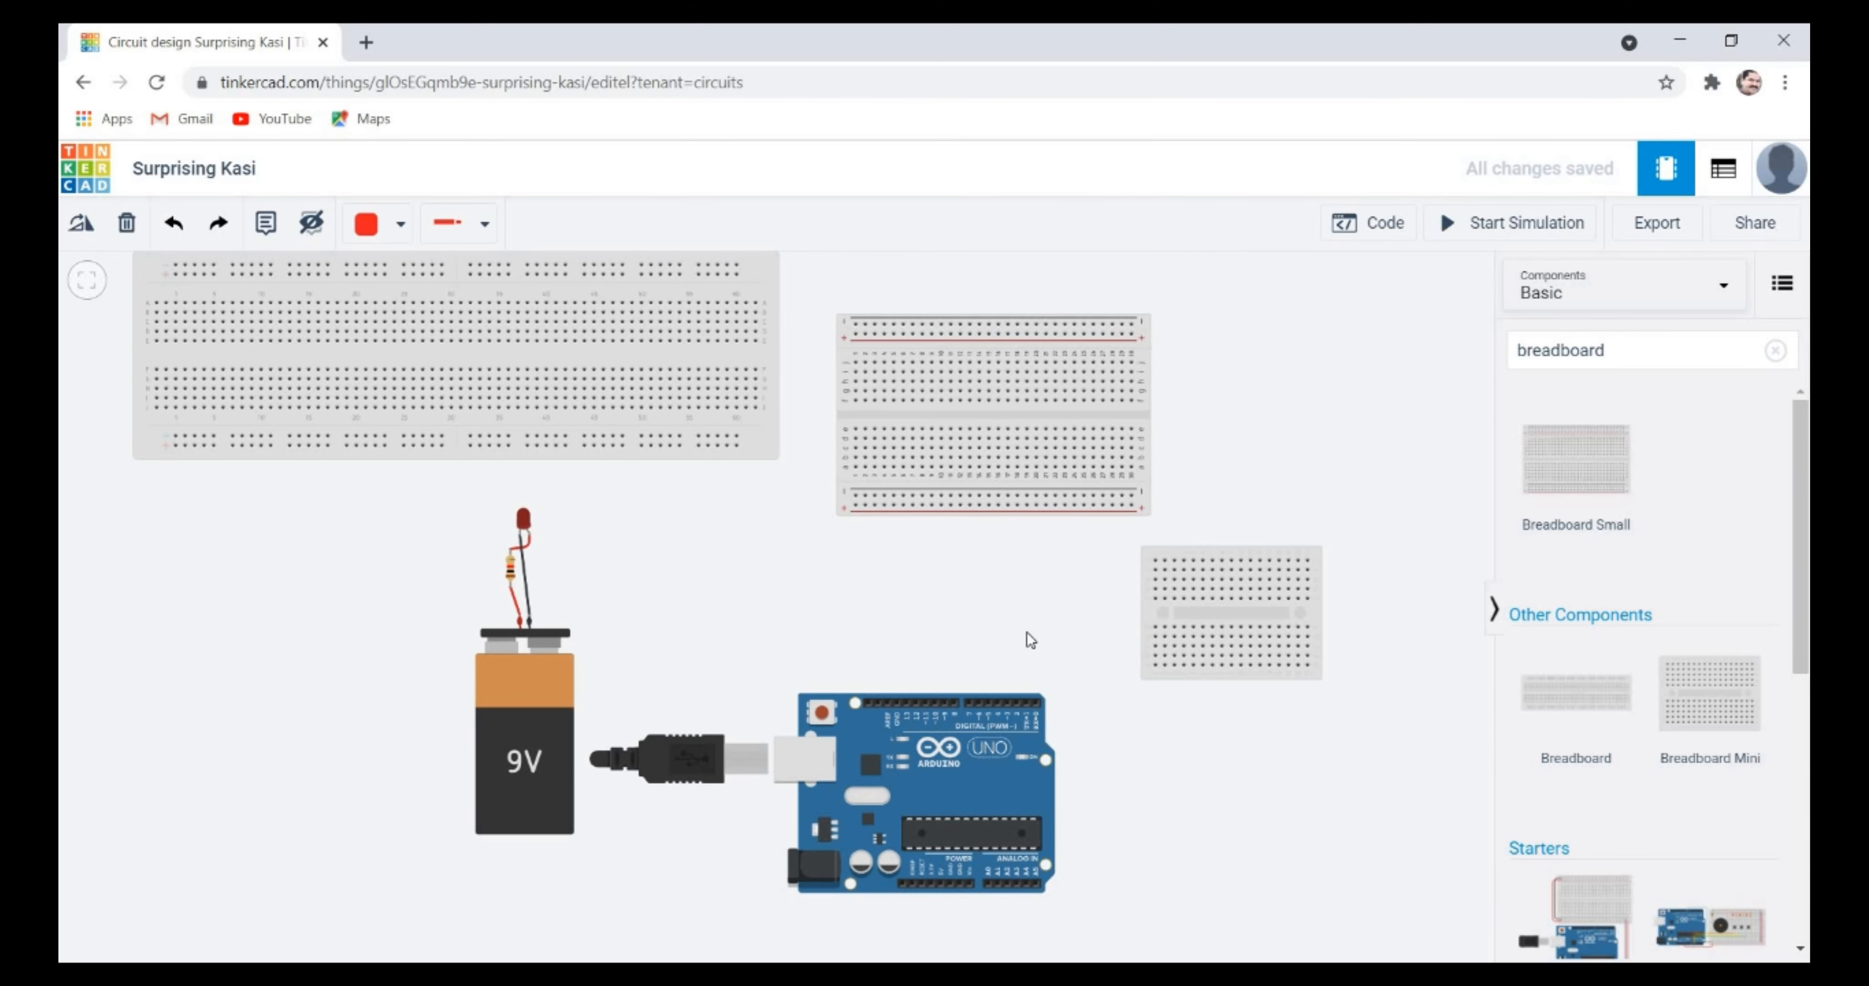
drag(1059, 854, 1052, 725)
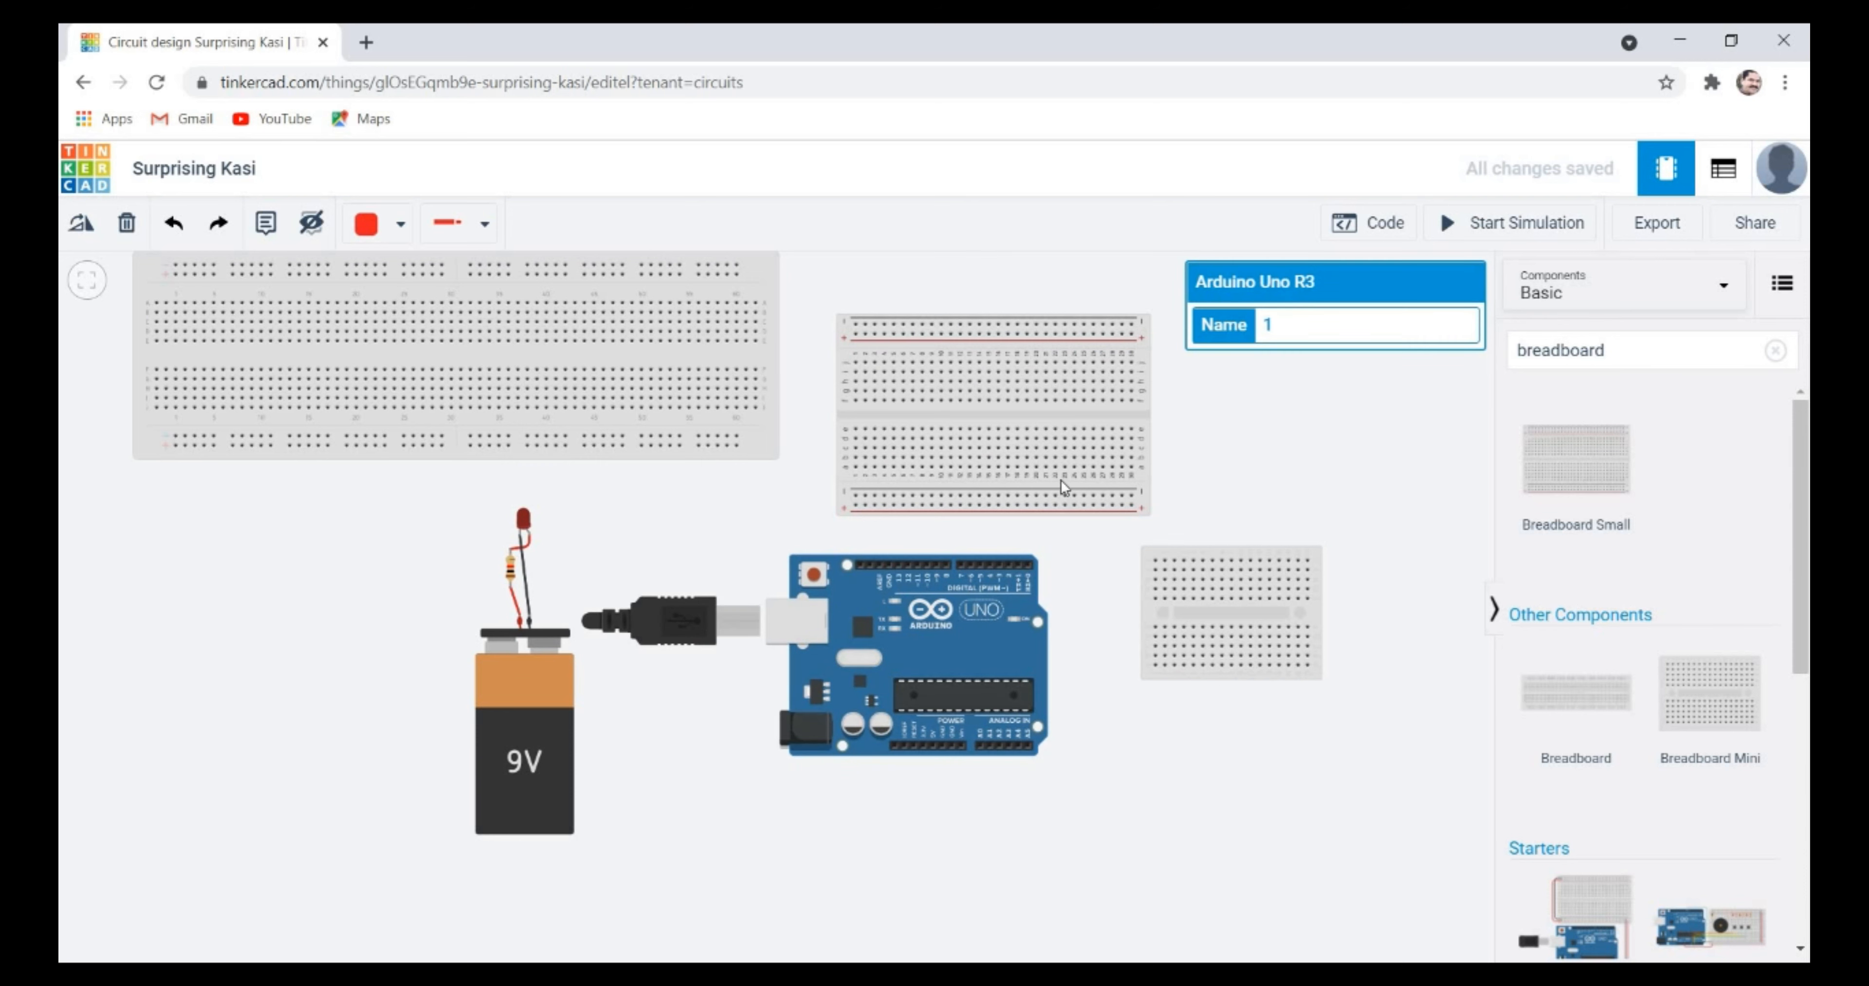
drag(1802, 497, 1802, 700)
scroll(1559, 943, up, 6)
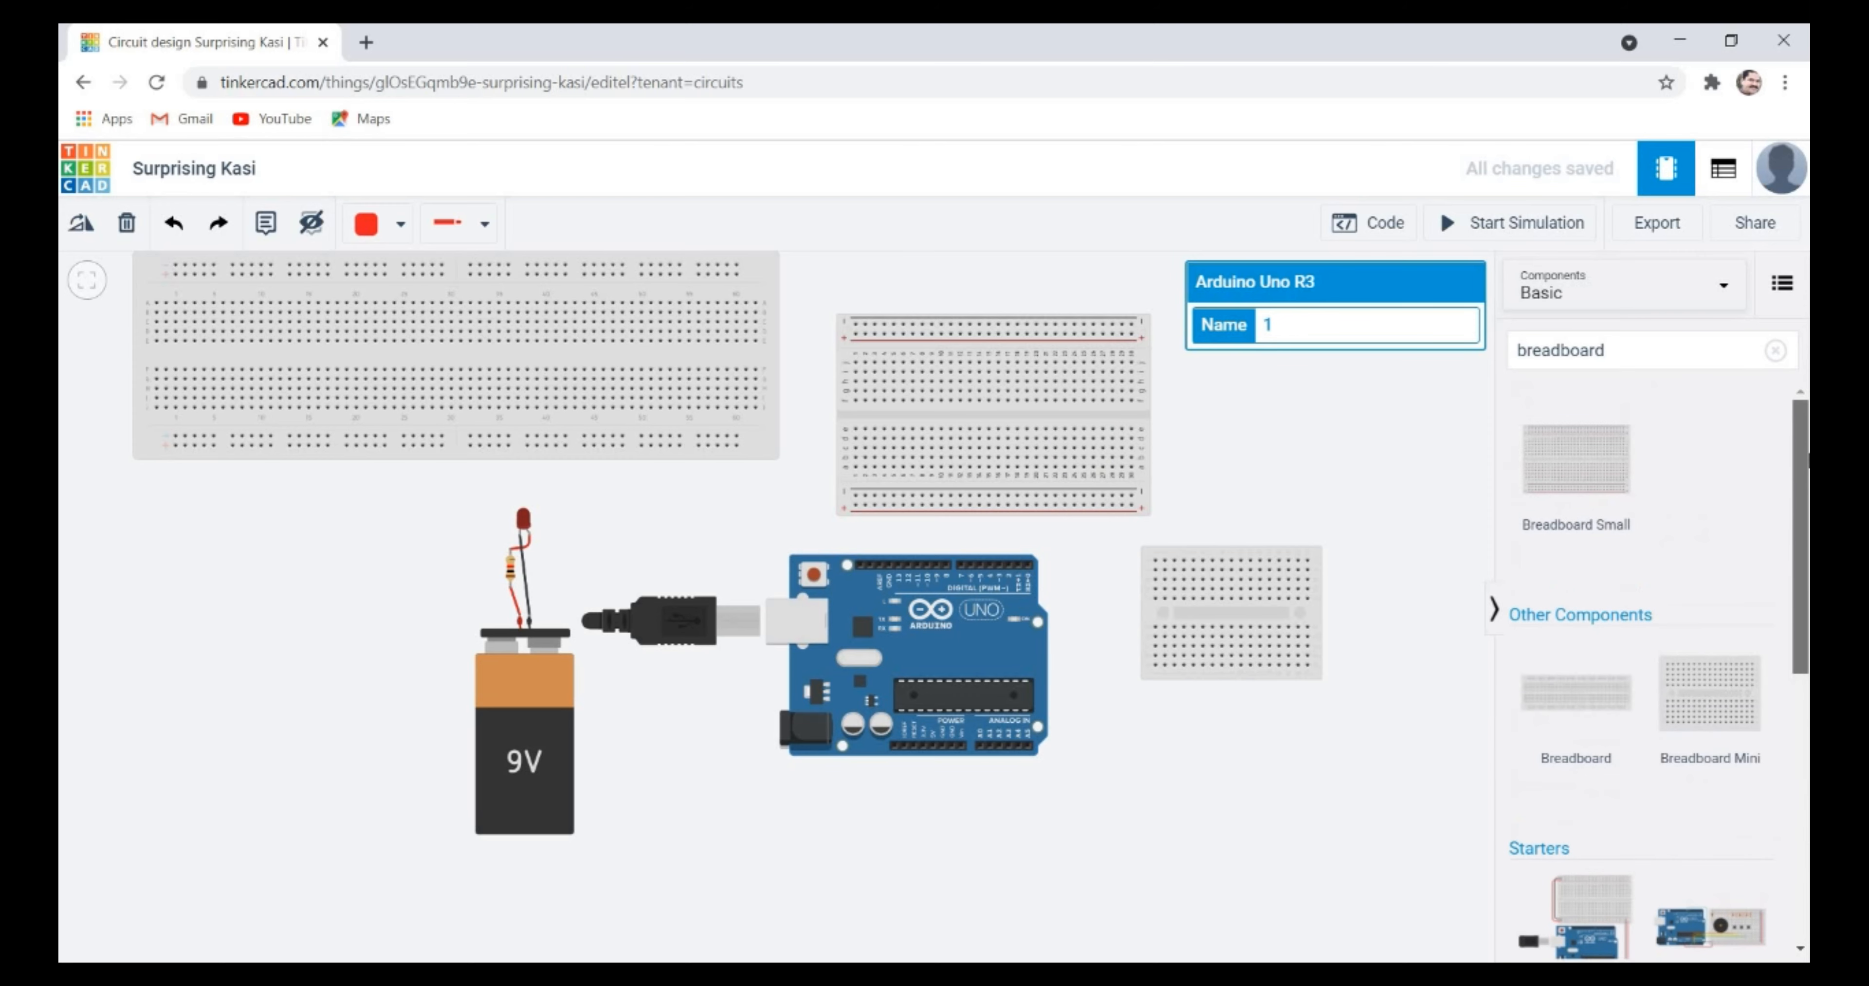
click(1169, 751)
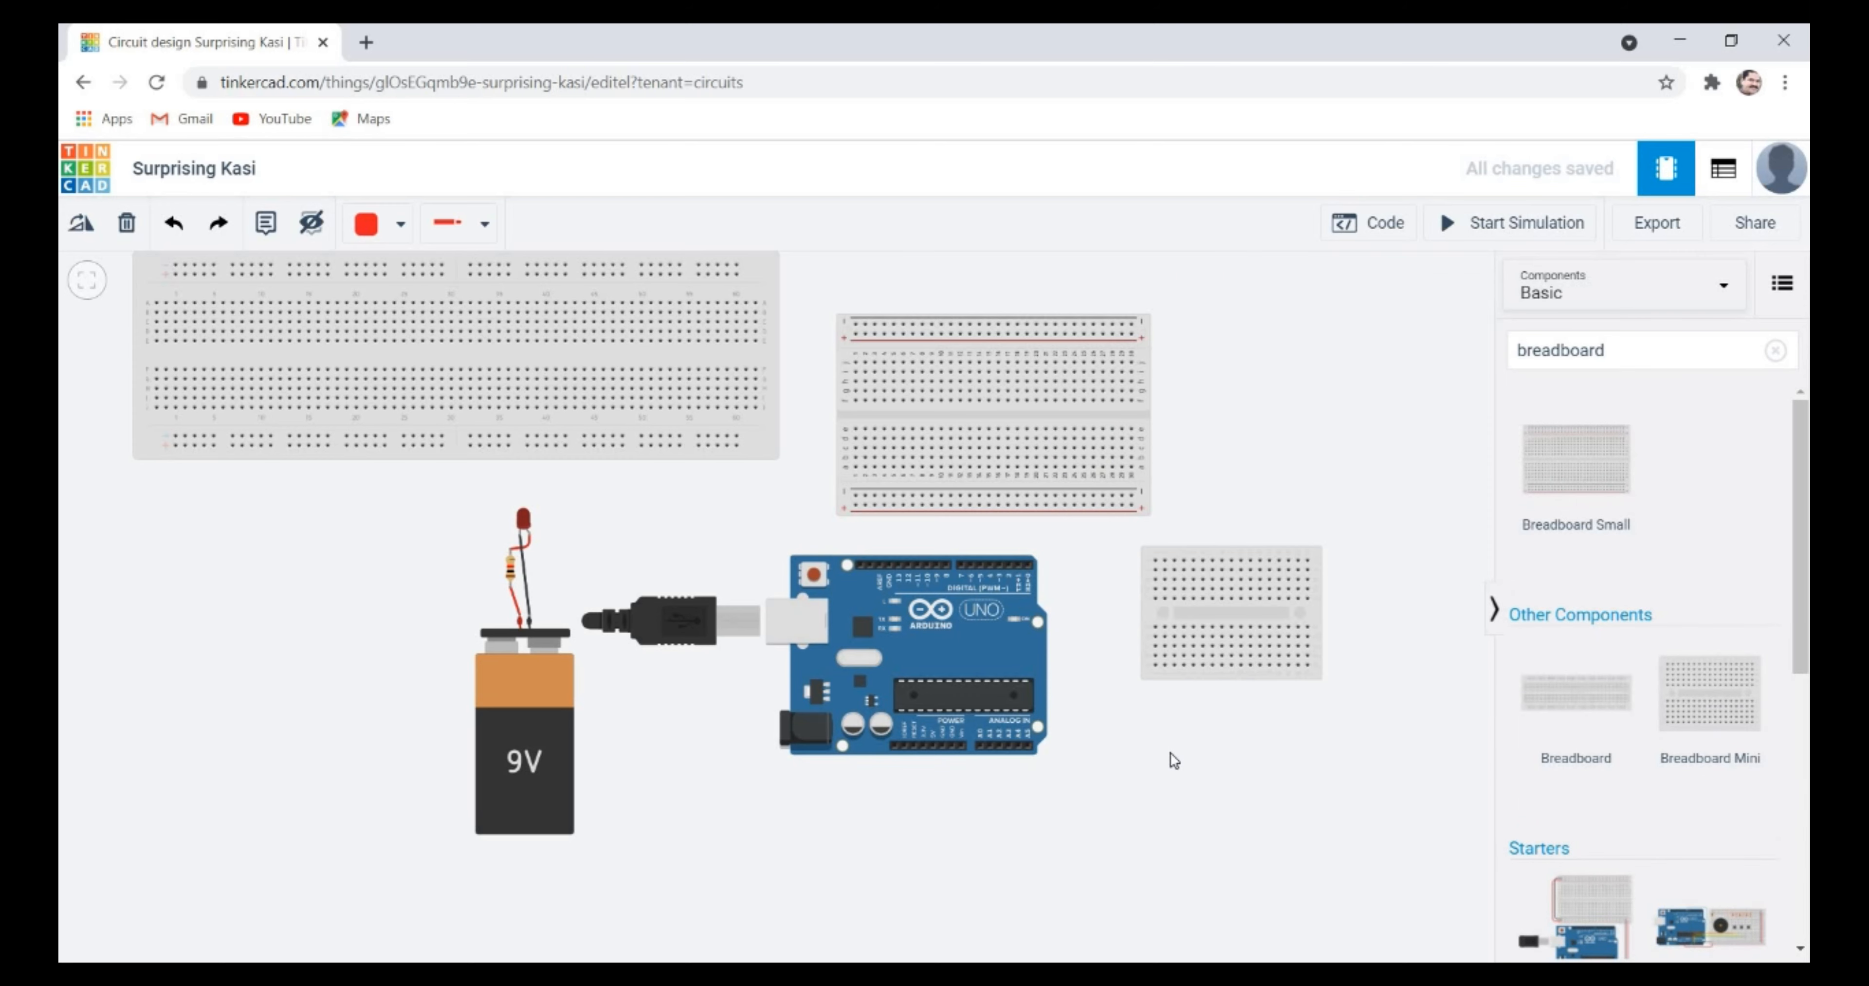